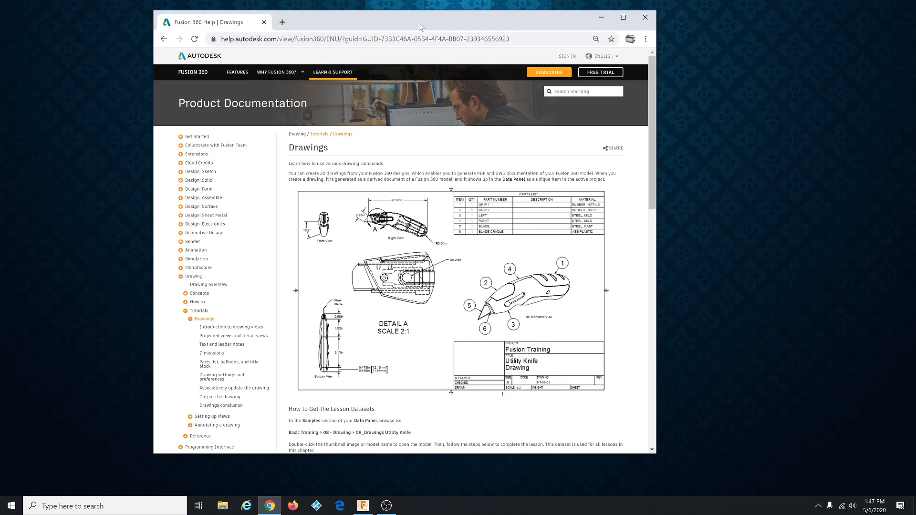
# Move the drawing tutorial's browser window off this screen and switch to Fusion 360.
pyautogui.moveTo(417, 24)
pyautogui.mouseDown()
pyautogui.moveTo(434, 30)
pyautogui.moveTo(421, 28)
pyautogui.mouseUp()
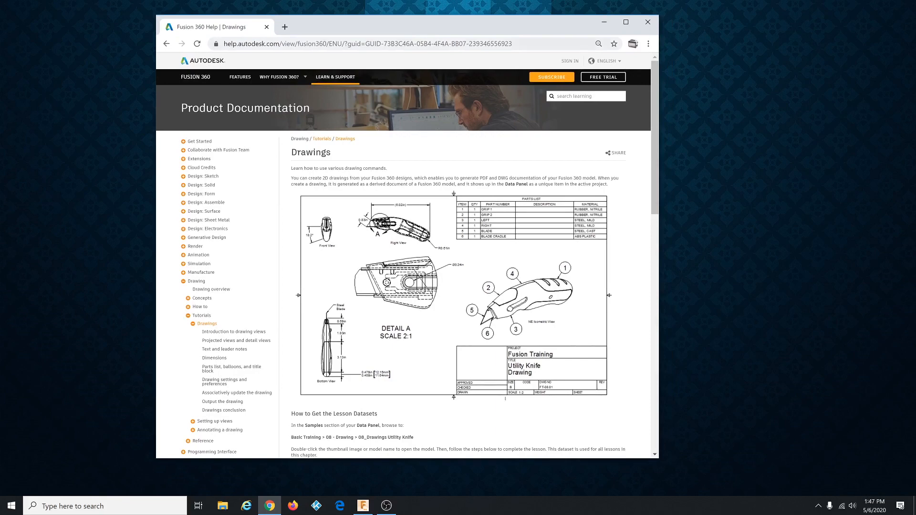
pyautogui.moveTo(358, 24); pyautogui.dragTo(915, 124)
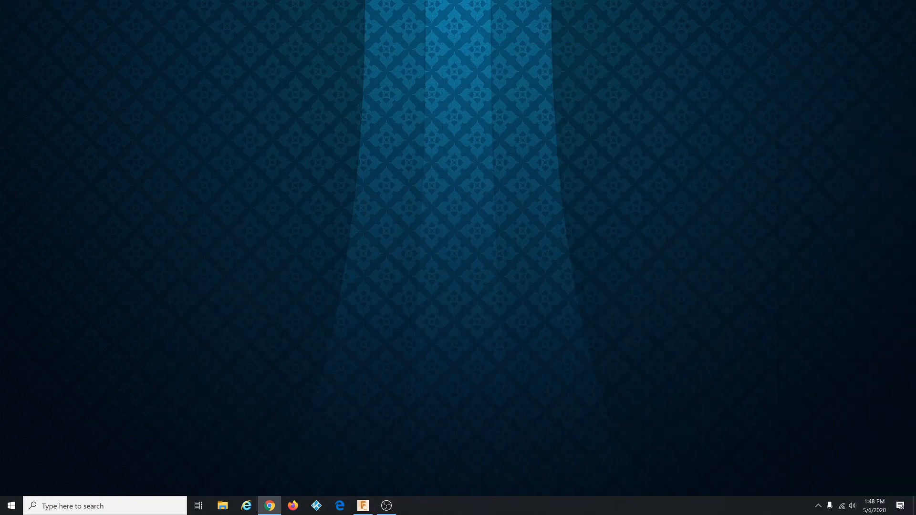
pyautogui.click(363, 506)
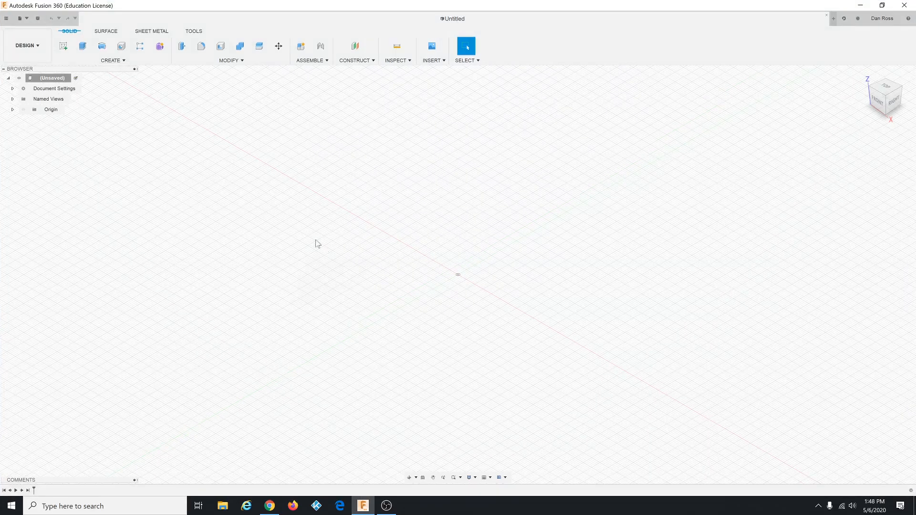
# Open the 08_Drawings Utility Knife sample from the 08 - Drawings folder of the Basic Training samples.
pyautogui.click(6, 18)
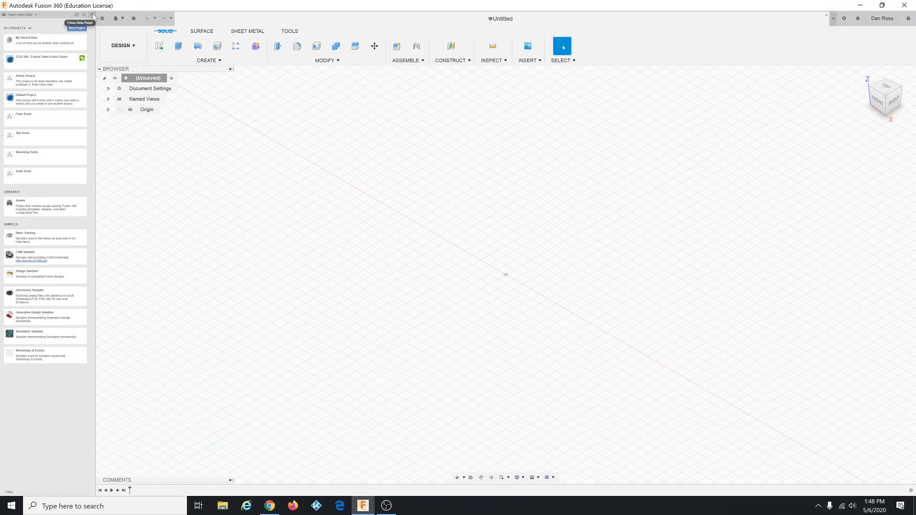
pyautogui.click(45, 238)
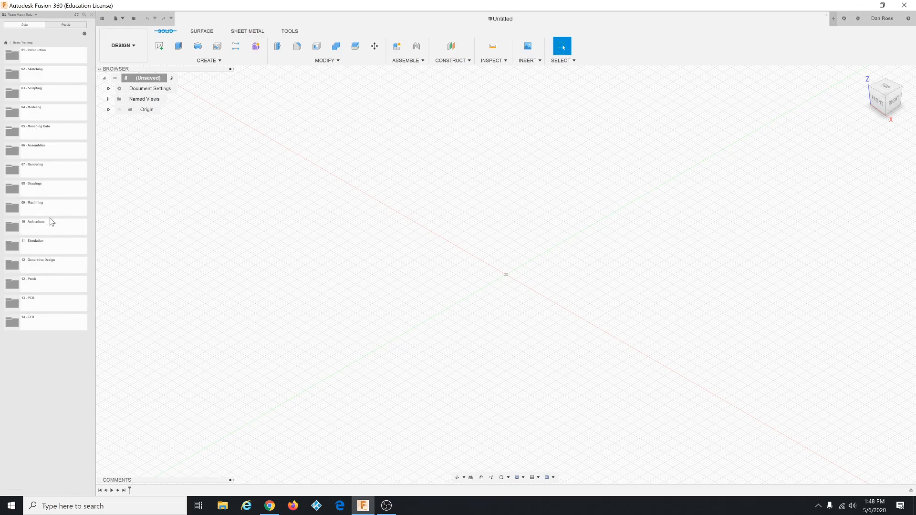
pyautogui.click(47, 188)
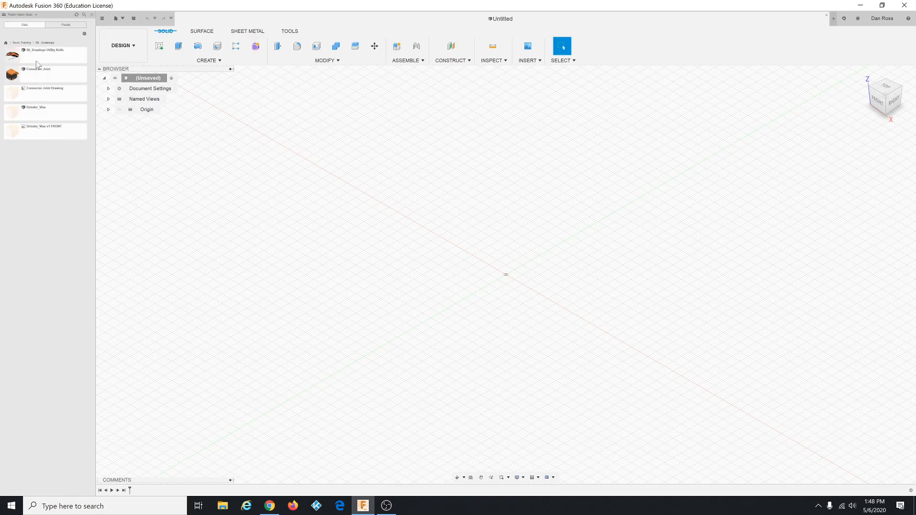
pyautogui.doubleClick(51, 57)
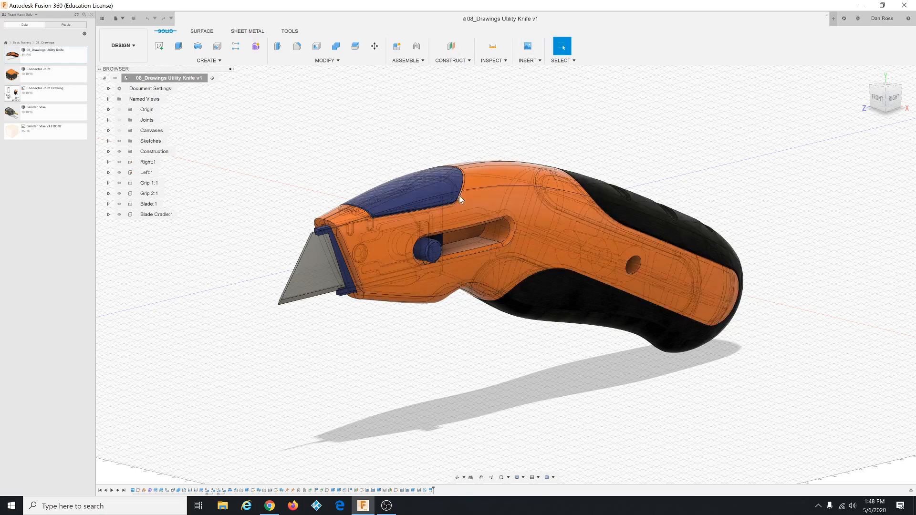
pyautogui.keyDown('shift'); pyautogui.moveTo(496, 127); pyautogui.dragTo(565, 203, button='middle'); pyautogui.keyUp('shift')
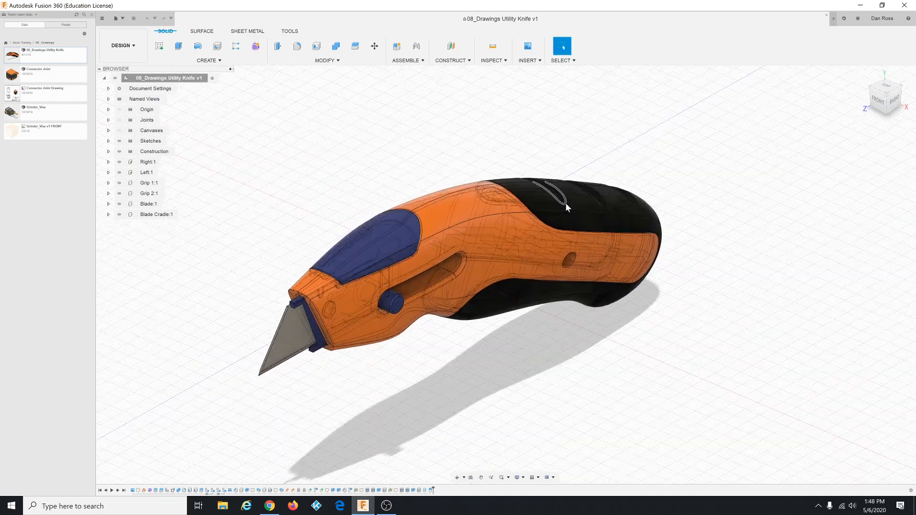
pyautogui.scroll(1, 565, 202)
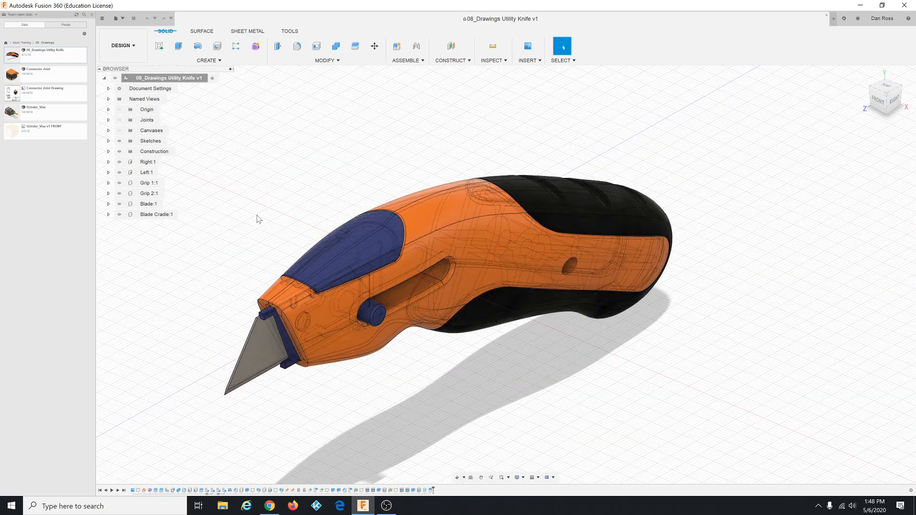
# Start saving a copy of the utility knife design and create a new project named Drawing Toots as its location.
pyautogui.click(5, 43)
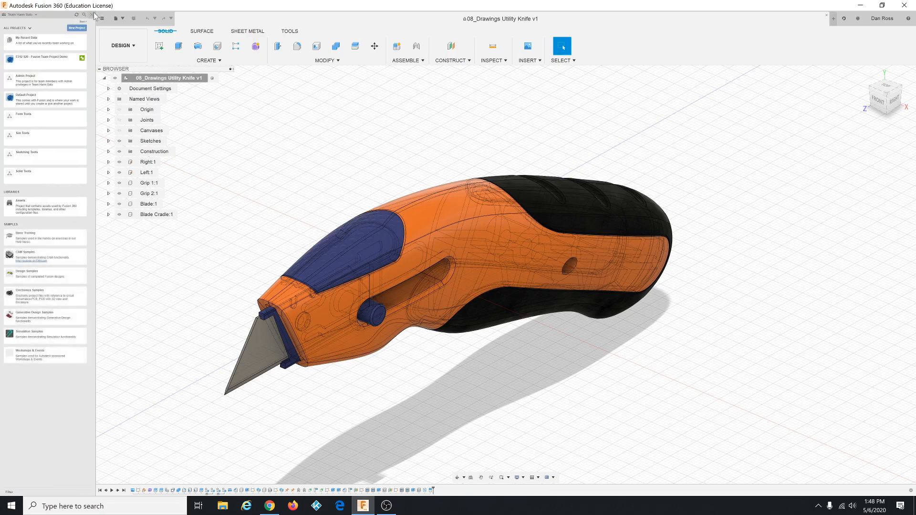
pyautogui.click(91, 14)
pyautogui.click(27, 18)
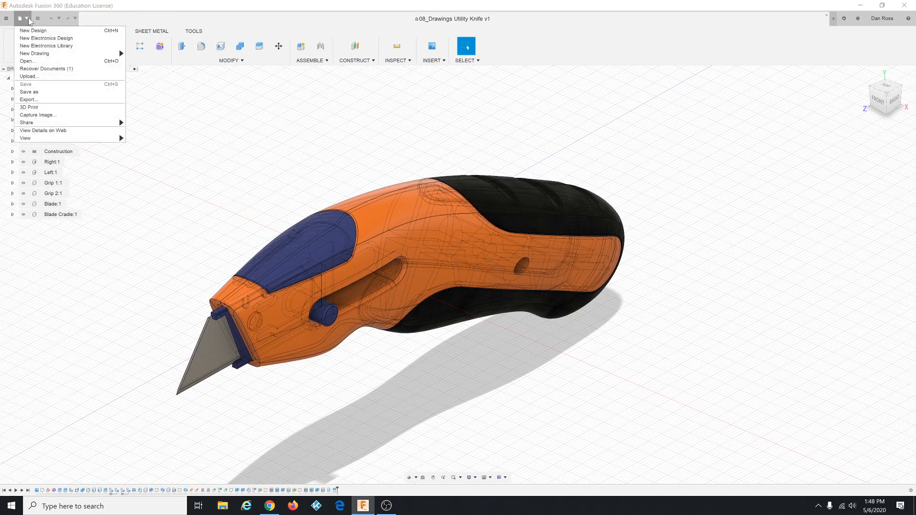
pyautogui.click(29, 92)
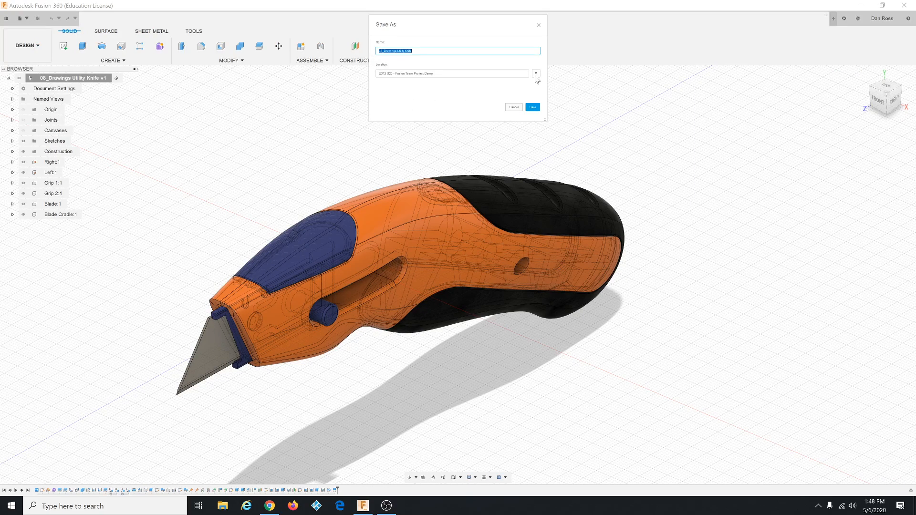
pyautogui.click(535, 75)
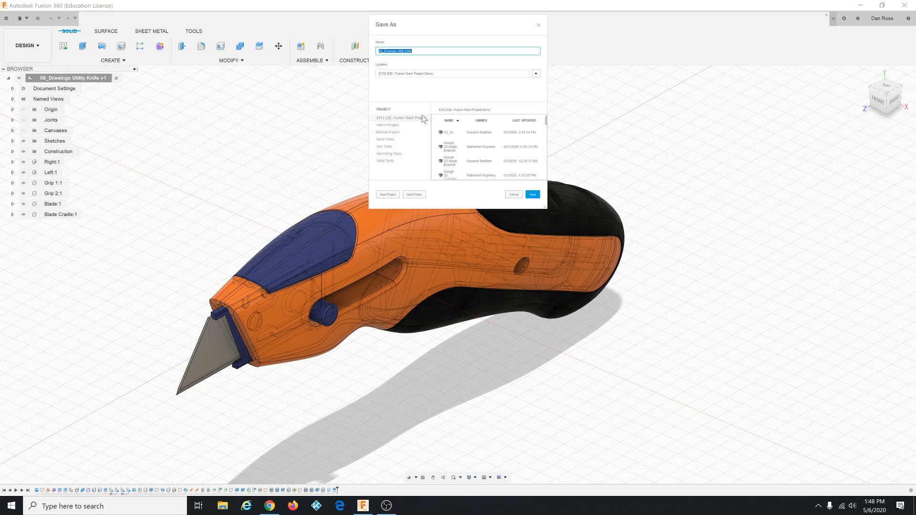
pyautogui.click(388, 195)
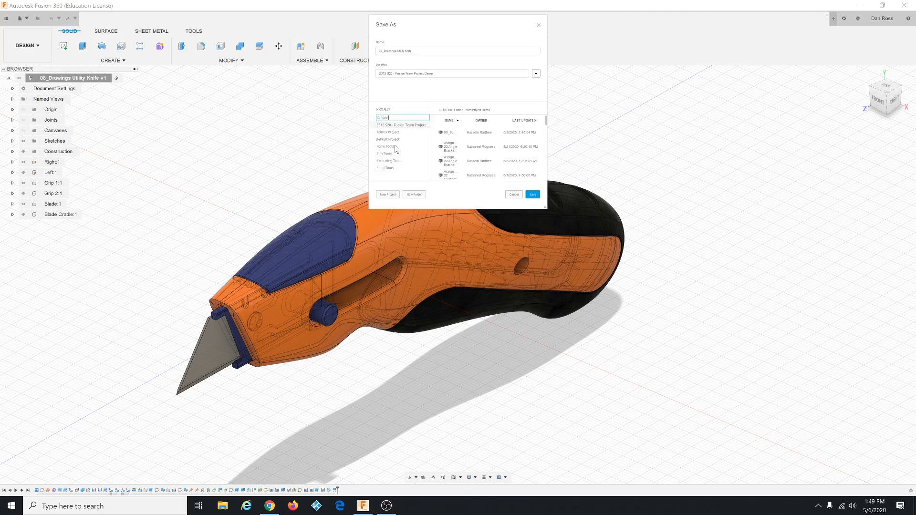
pyautogui.click(417, 126)
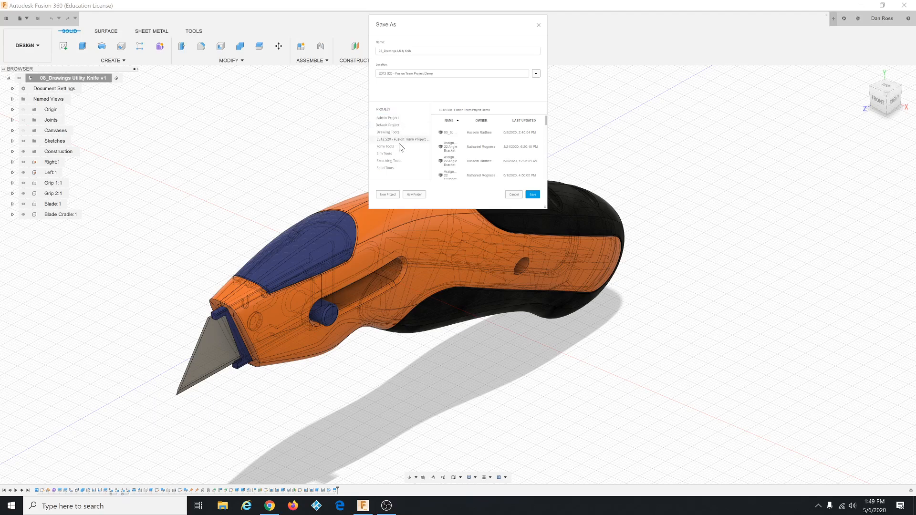
pyautogui.click(399, 134)
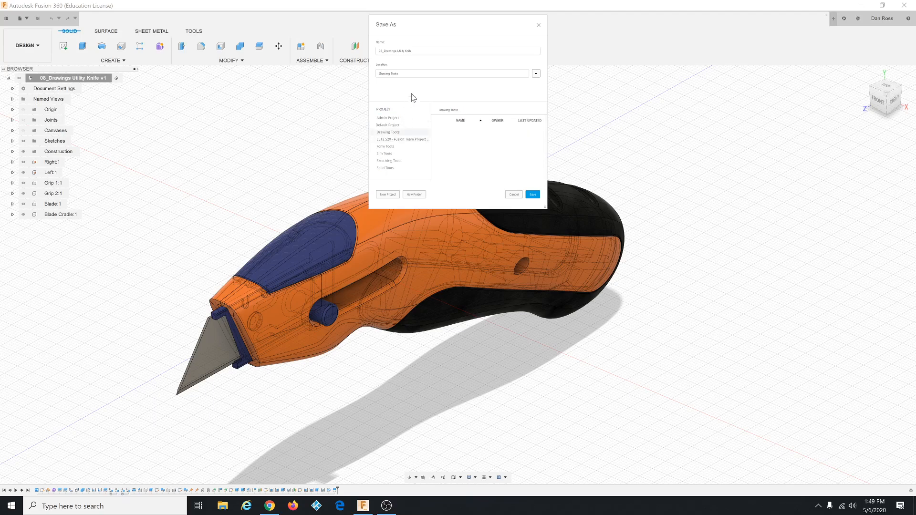
# Name the copy with the owner's surname followed by Utility Knife, and save it in the Drawing Toots project.
pyautogui.click(426, 51)
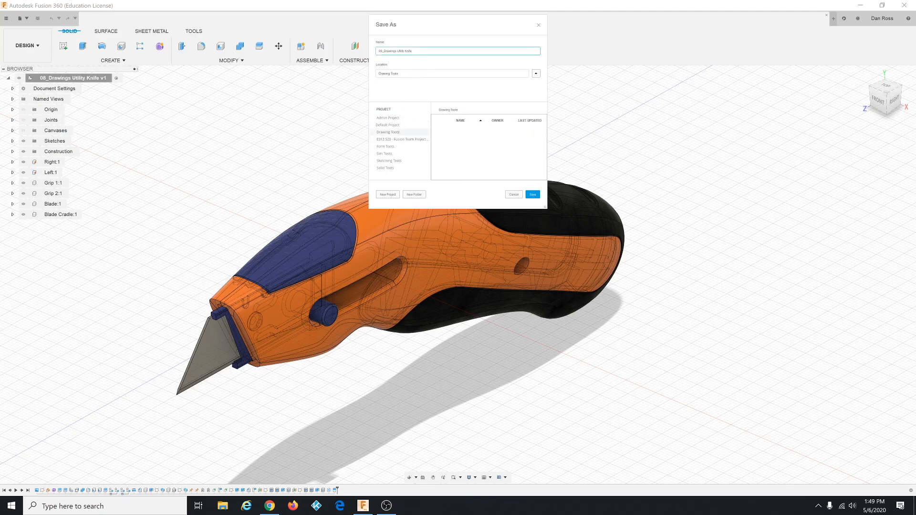
pyautogui.moveTo(395, 51); pyautogui.dragTo(370, 52)
pyautogui.write('F')
pyautogui.hotkey('ctrl', 'a')
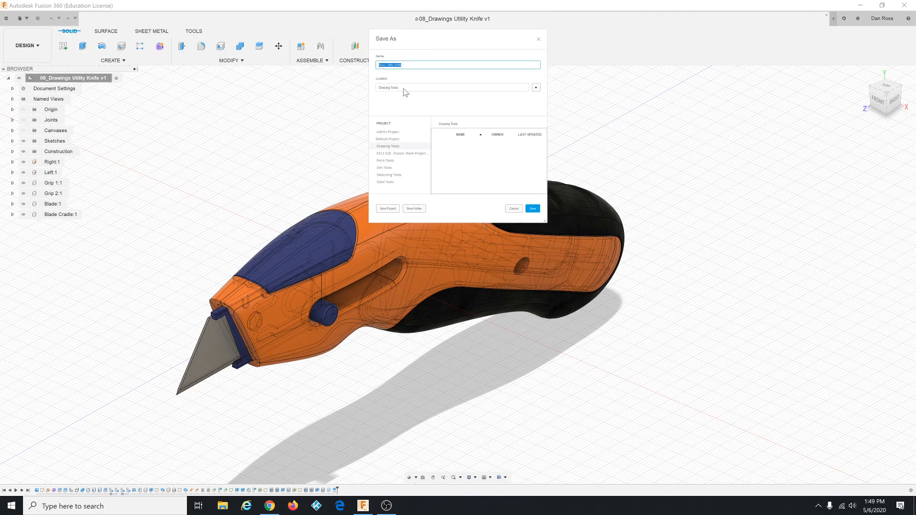
pyautogui.click(532, 209)
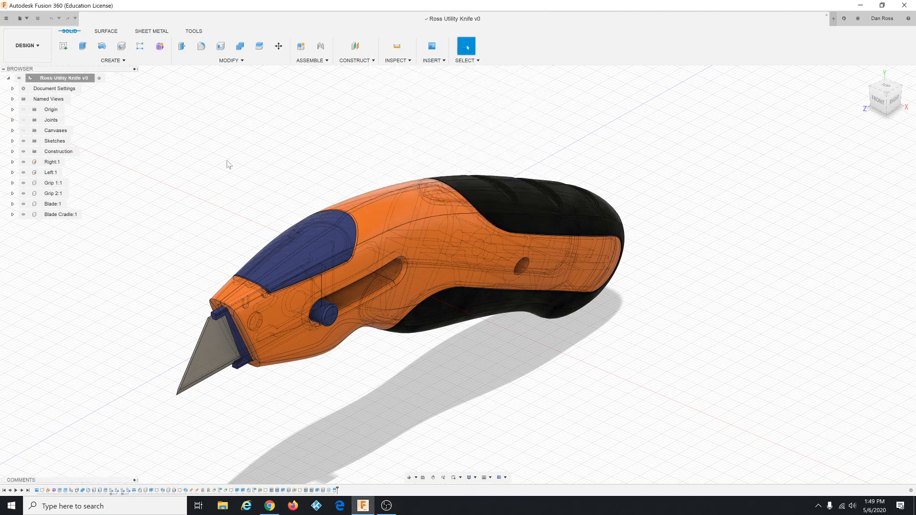
# Browse to the Drawing Toots project and check its upload of the saved utility knife copy.
pyautogui.click(7, 19)
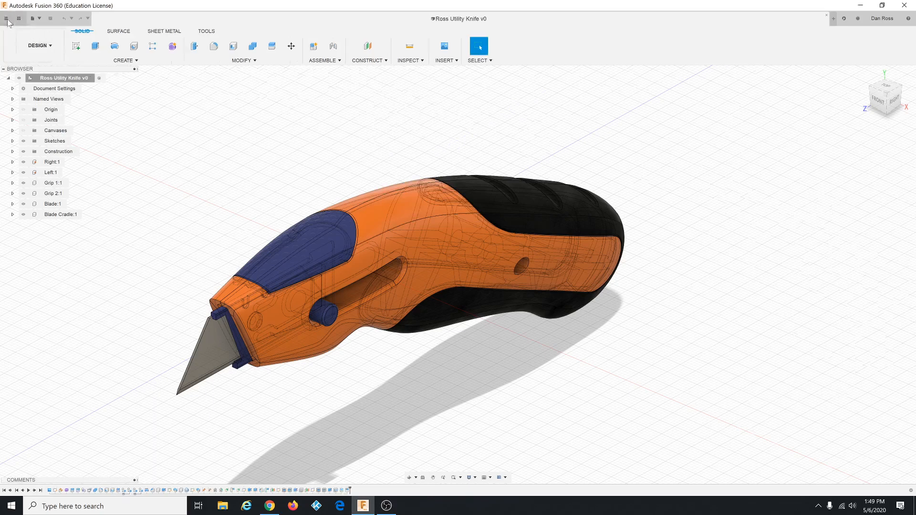
pyautogui.click(45, 120)
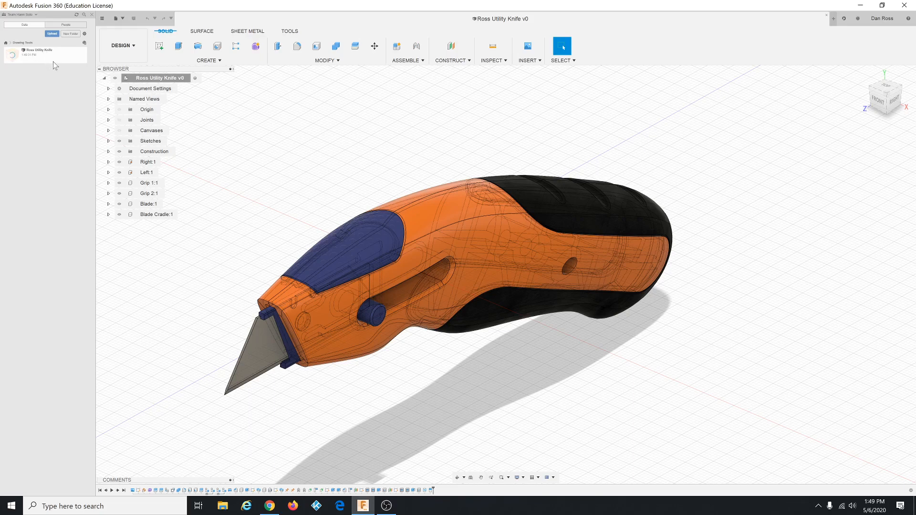
pyautogui.click(6, 42)
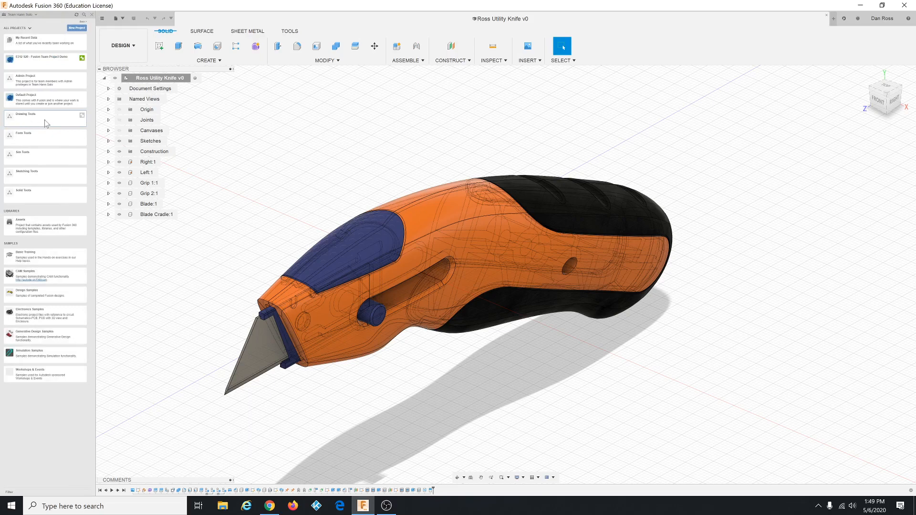
pyautogui.click(44, 120)
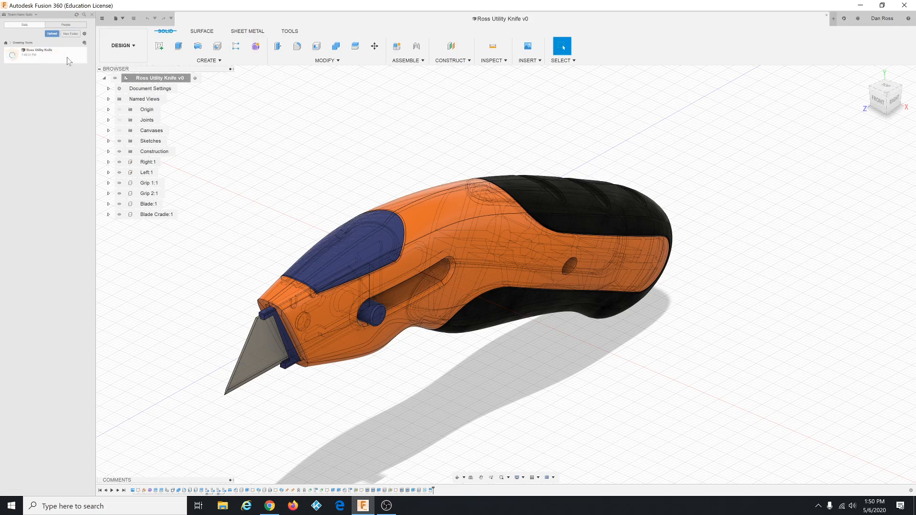
# Create a new drawing from the full assembly design, from scratch, with the ASME standard, inch units and B (17in x 11in) sheet size.
pyautogui.click(137, 48)
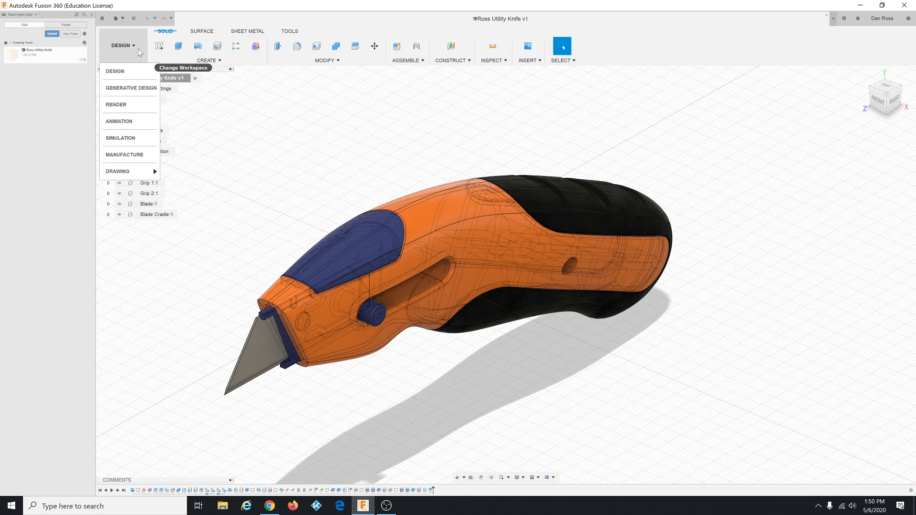
pyautogui.moveTo(149, 175)
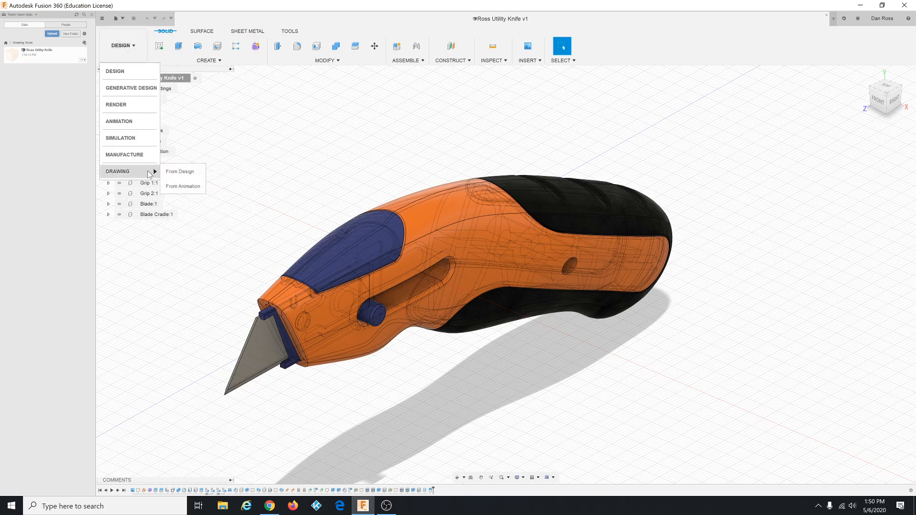
pyautogui.click(196, 172)
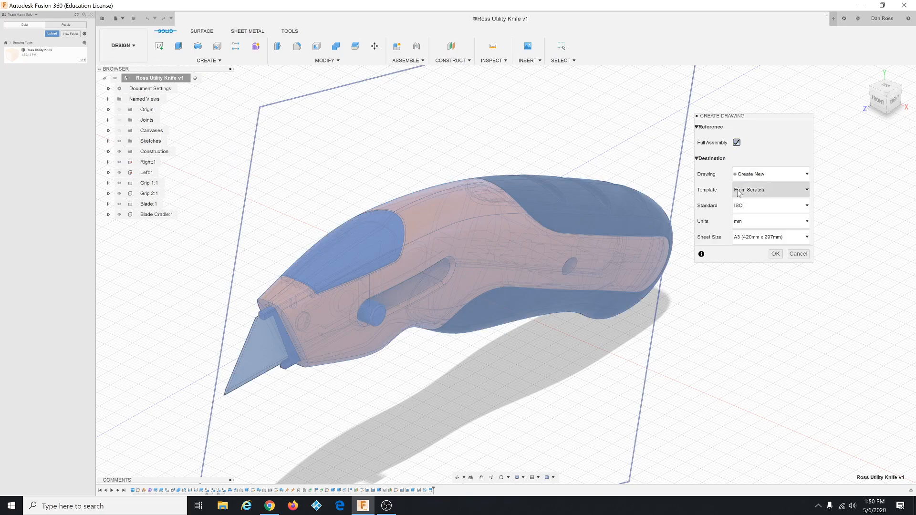
pyautogui.click(749, 205)
pyautogui.click(749, 218)
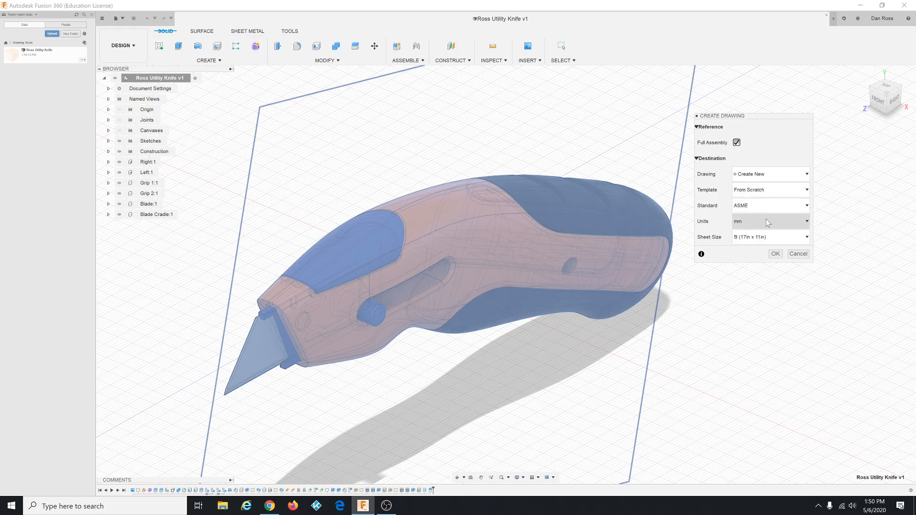
pyautogui.click(766, 220)
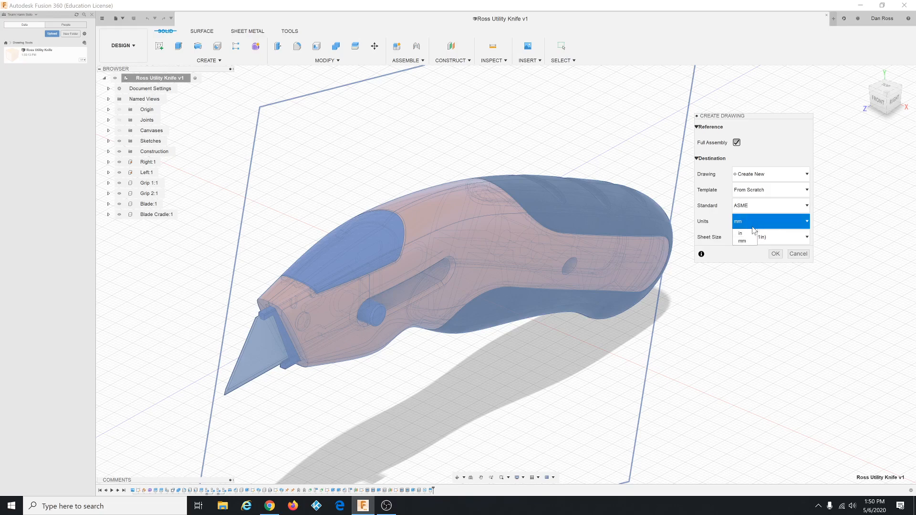
pyautogui.click(750, 234)
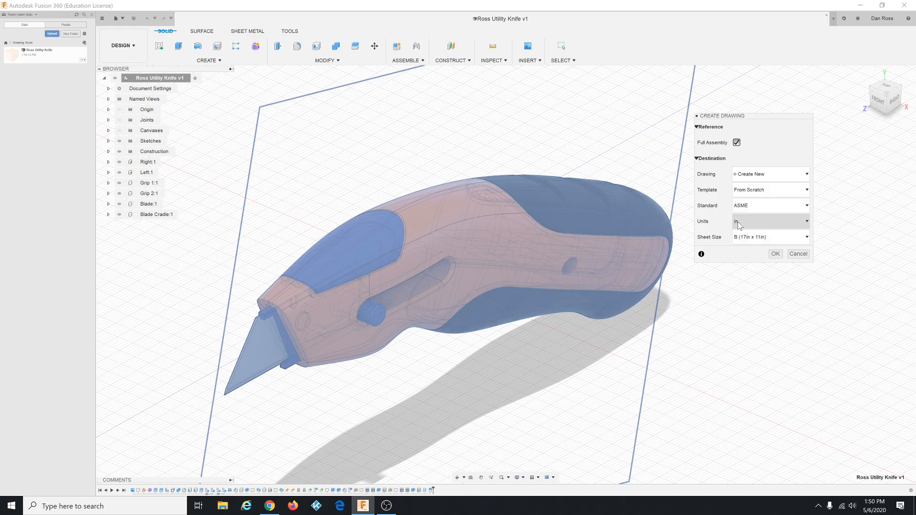
pyautogui.click(780, 253)
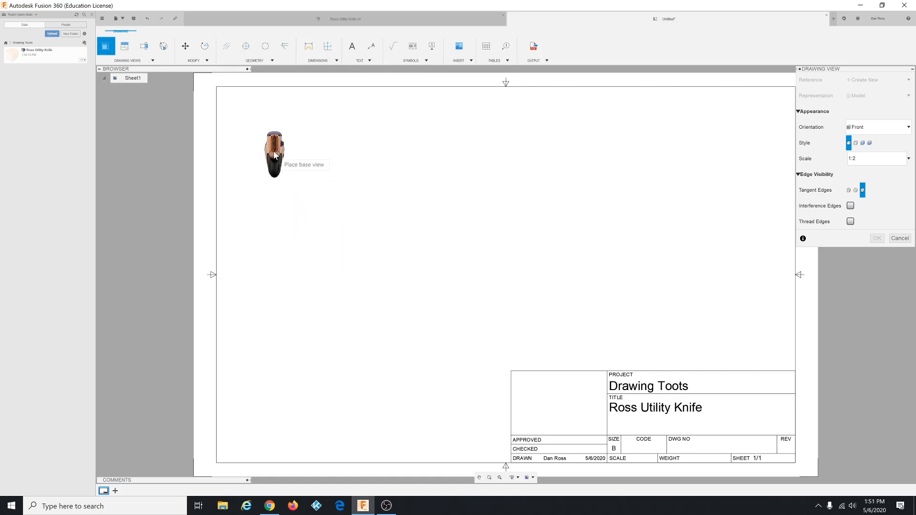
# Place the knife's front base view at 1:2 scale near the upper-left corner of the drawing sheet.
pyautogui.click(261, 140)
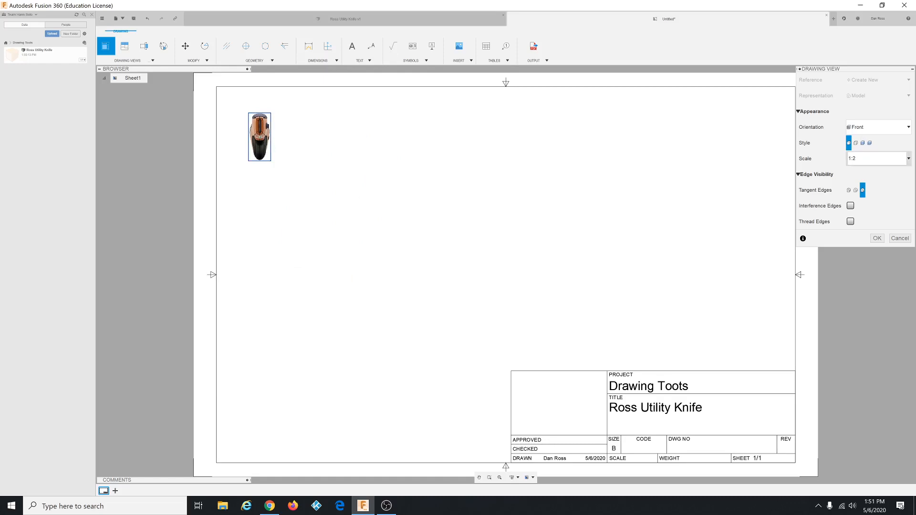
pyautogui.click(877, 239)
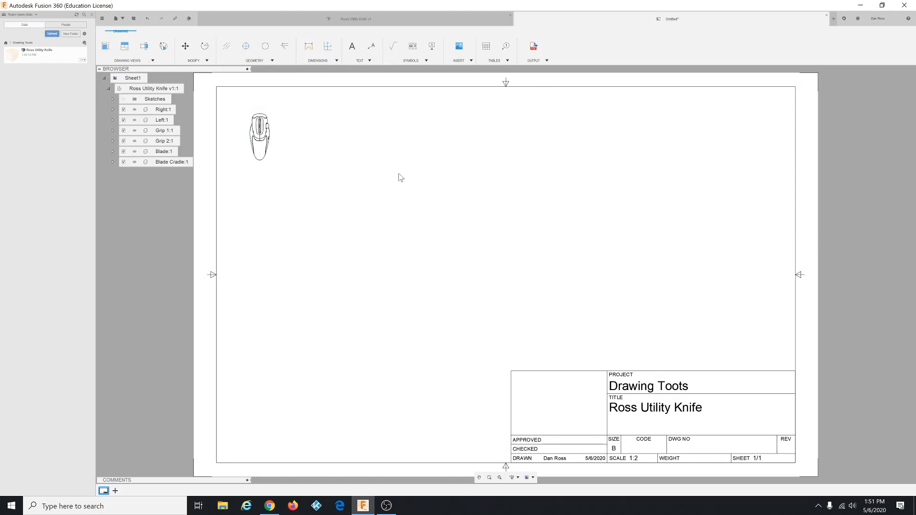
# Save the drawing in the Drawing Toots project, named with the owner's surname followed by Utility Knife Drawing 1 Main Assembly.
pyautogui.click(124, 21)
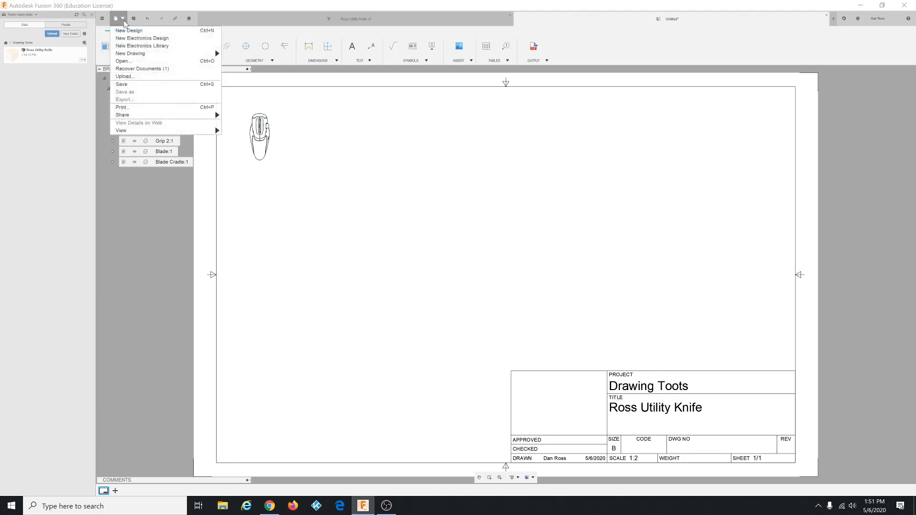
pyautogui.click(140, 87)
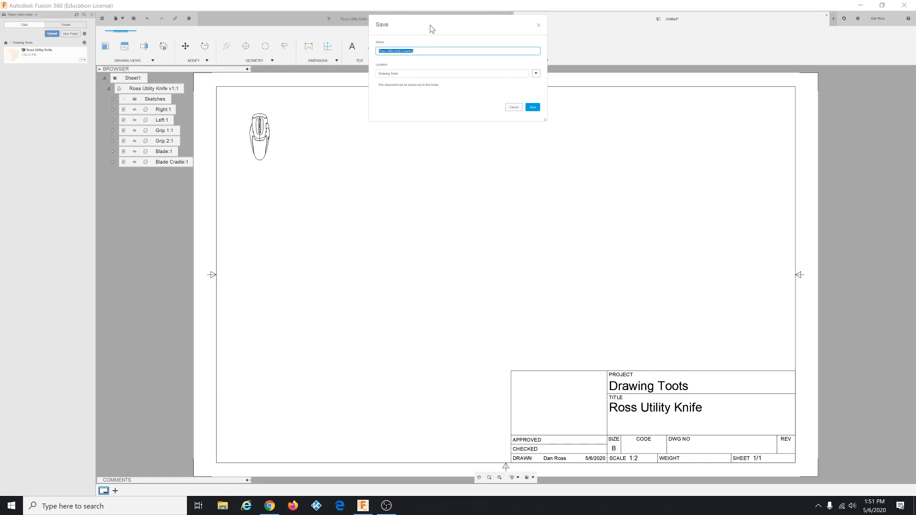
pyautogui.moveTo(430, 24); pyautogui.dragTo(382, 193)
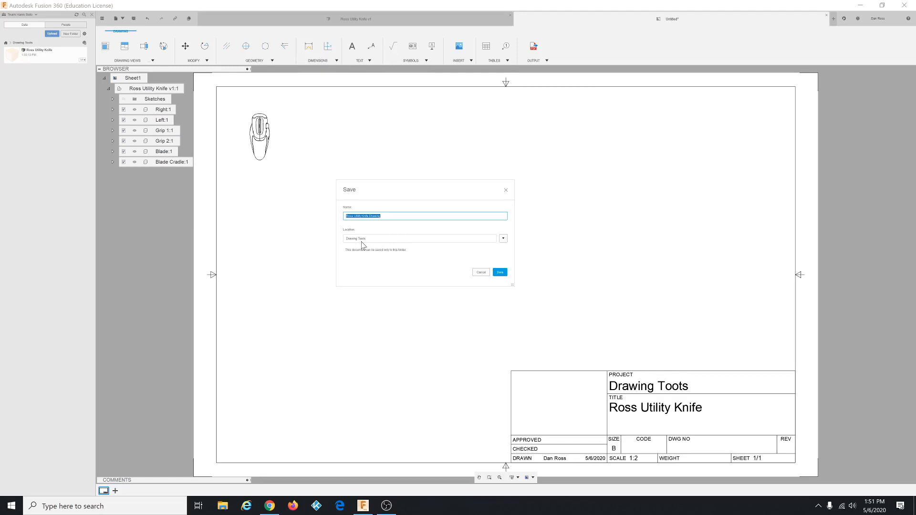
pyautogui.click(381, 216)
pyautogui.click(504, 273)
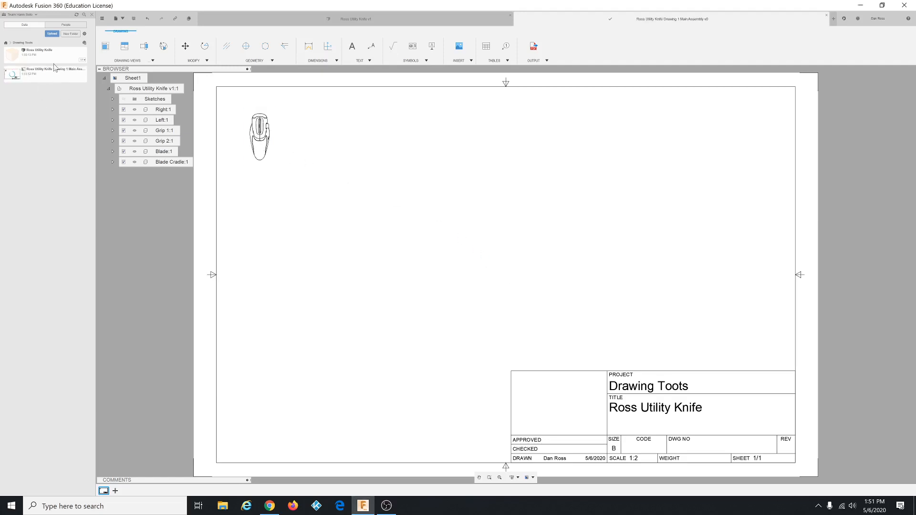
# Check the Drawing Toots project files for the saved drawing and close the file list.
pyautogui.click(92, 17)
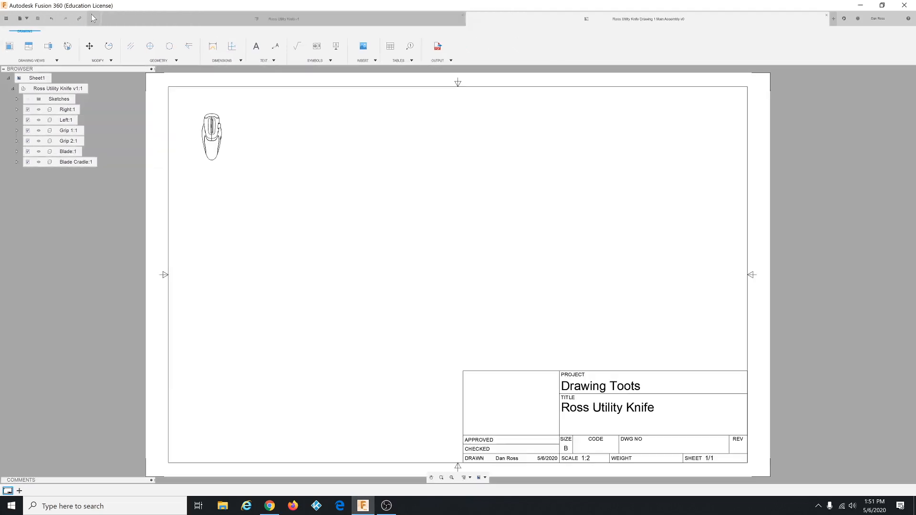
pyautogui.click(4, 20)
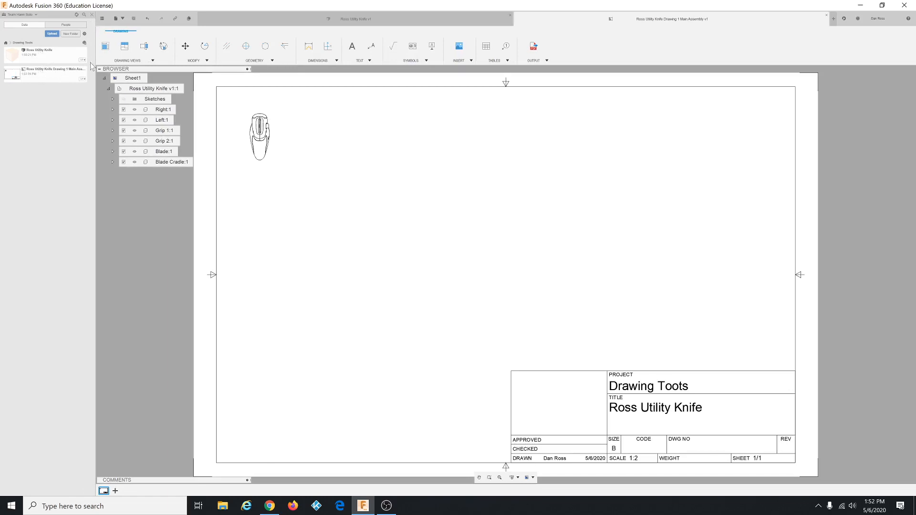
pyautogui.click(92, 16)
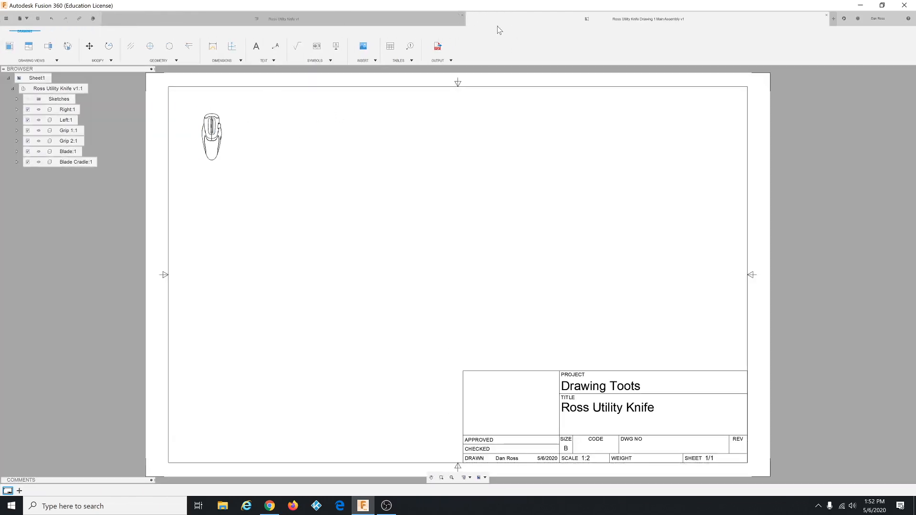
# Project two views from the front base view: a side view to its right and a bottom view below it.
pyautogui.click(29, 48)
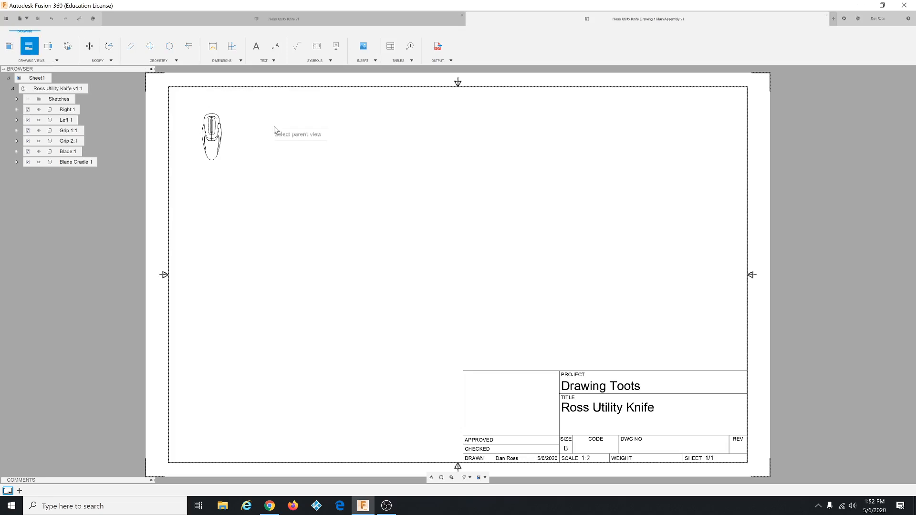
pyautogui.click(216, 138)
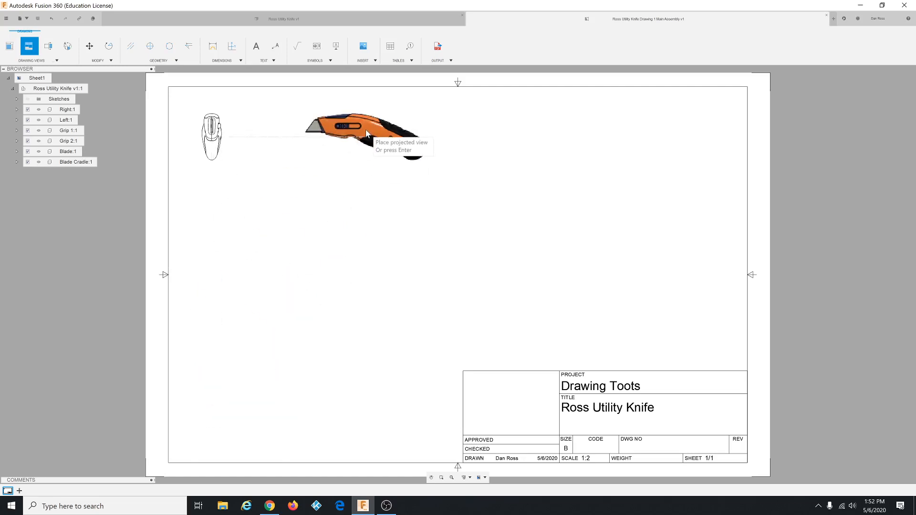
pyautogui.click(354, 132)
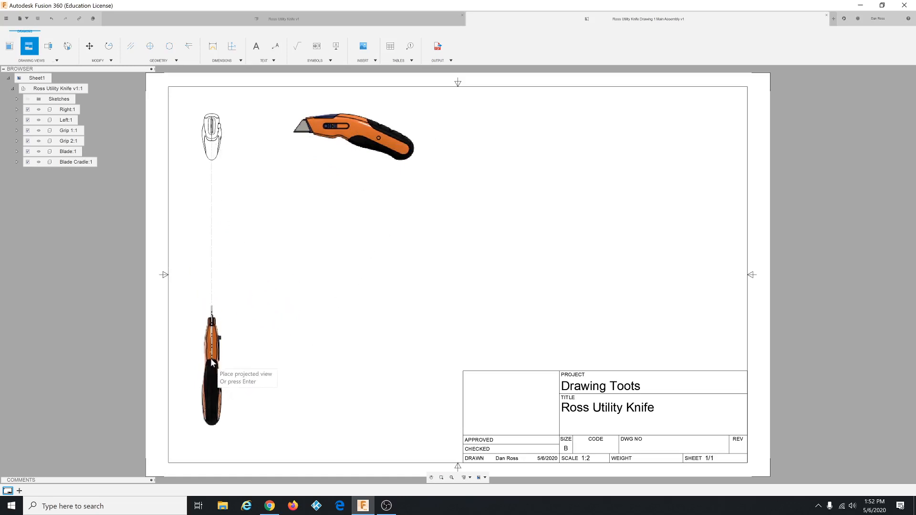
pyautogui.click(213, 330)
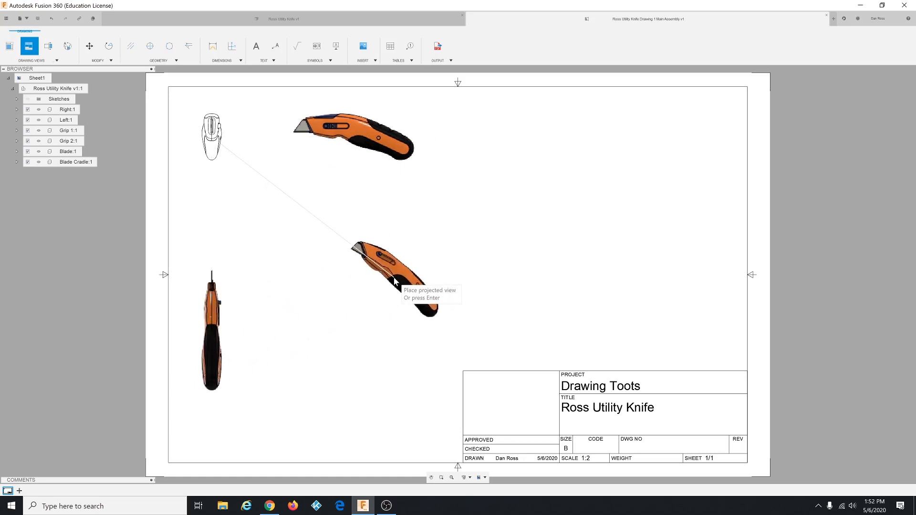
pyautogui.press('Return')
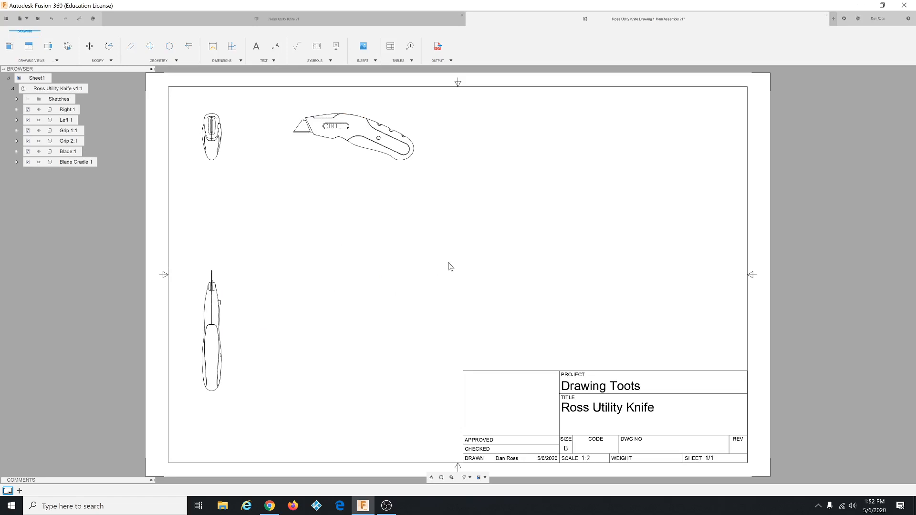
# Place a new NE Isometric base view of the knife at 1:1 scale just above the title block.
pyautogui.click(13, 50)
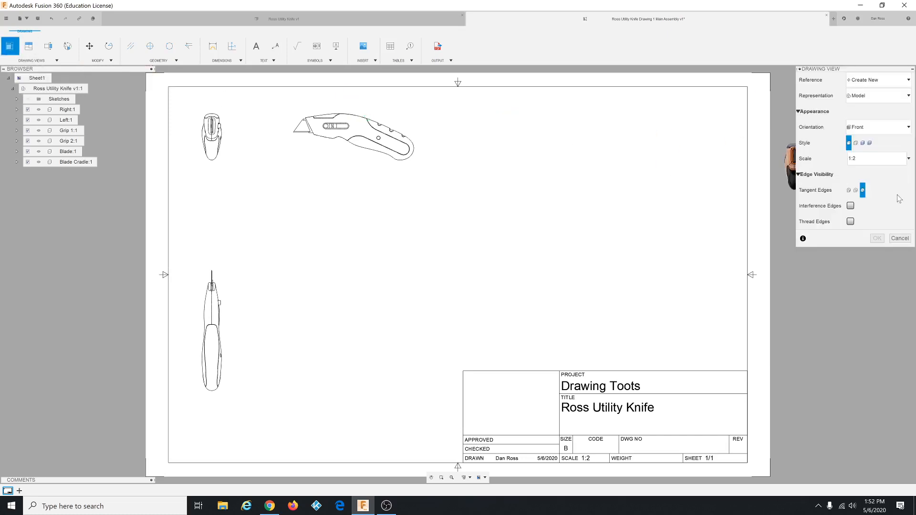
pyautogui.click(872, 129)
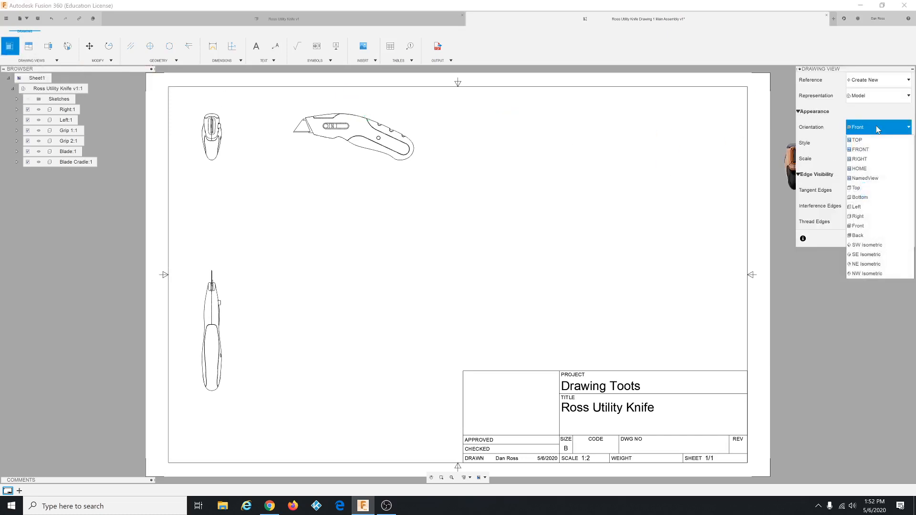
pyautogui.click(880, 265)
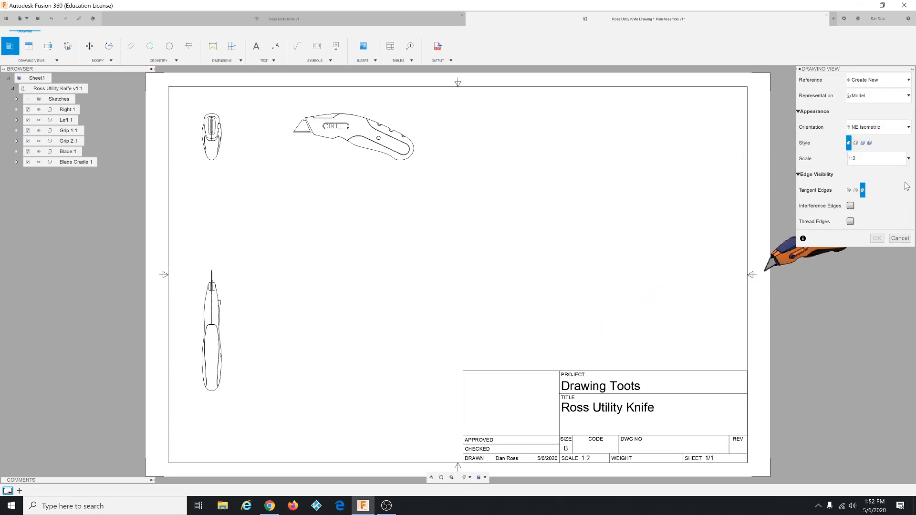
pyautogui.click(909, 160)
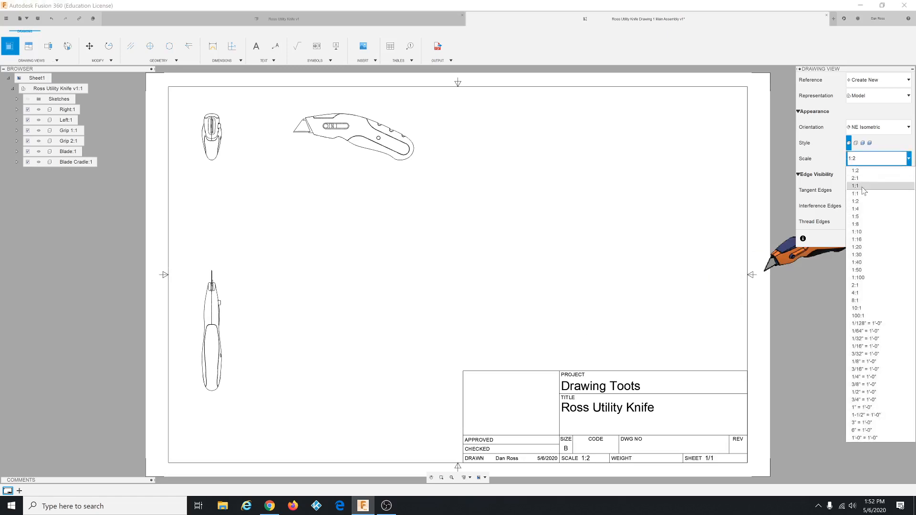
pyautogui.click(869, 171)
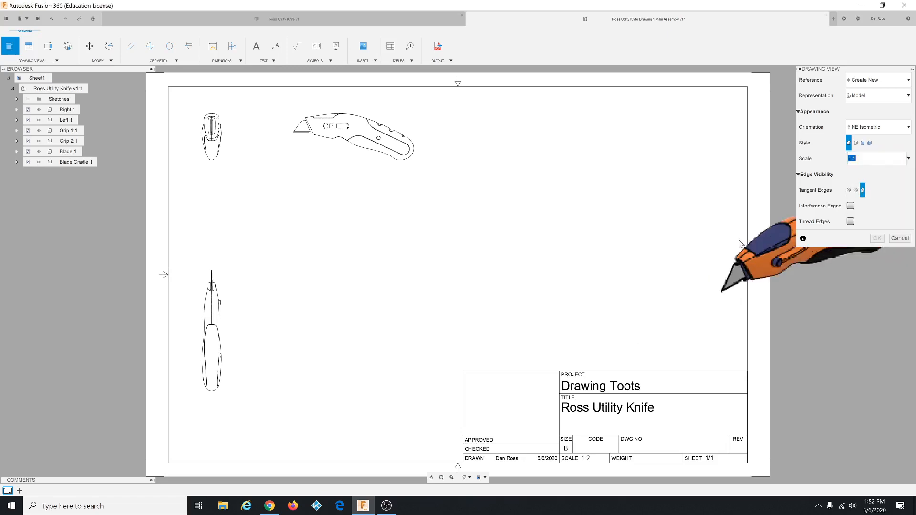
pyautogui.click(637, 325)
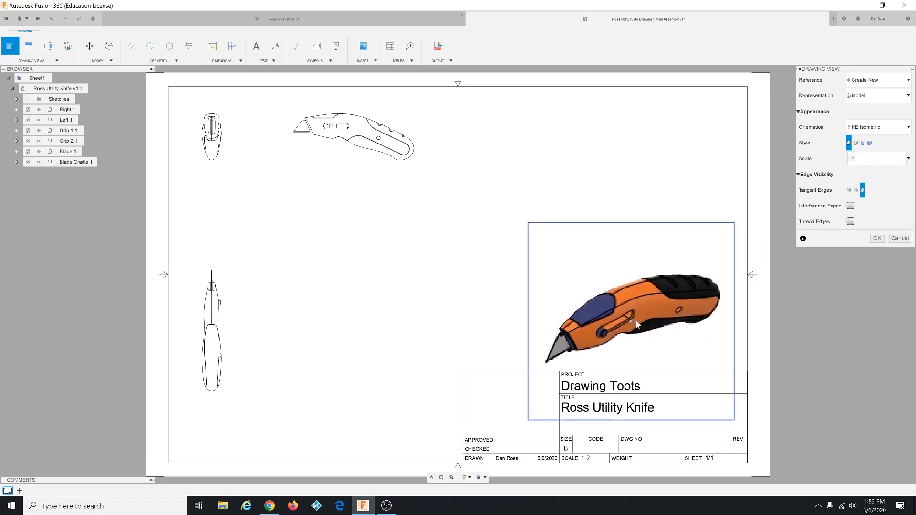
pyautogui.click(877, 239)
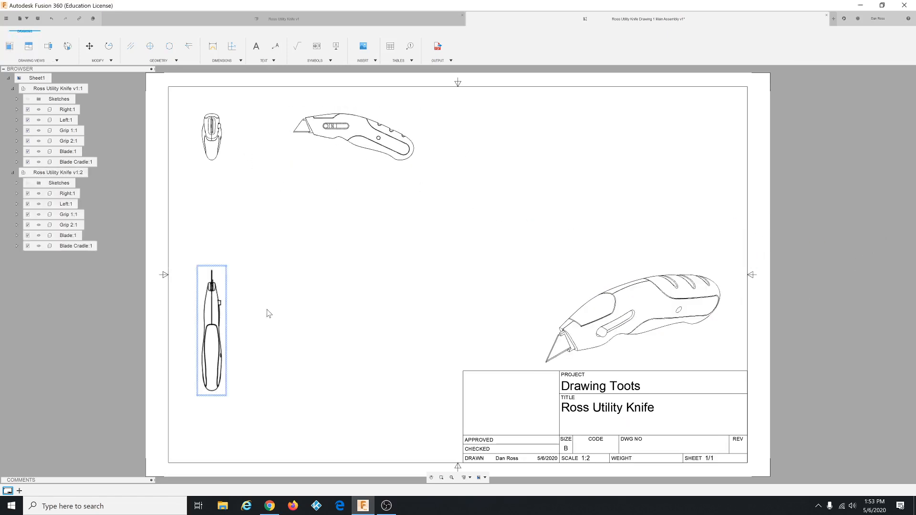
# Change the style of the projected side view to show visible and hidden edges.
pyautogui.click(352, 142)
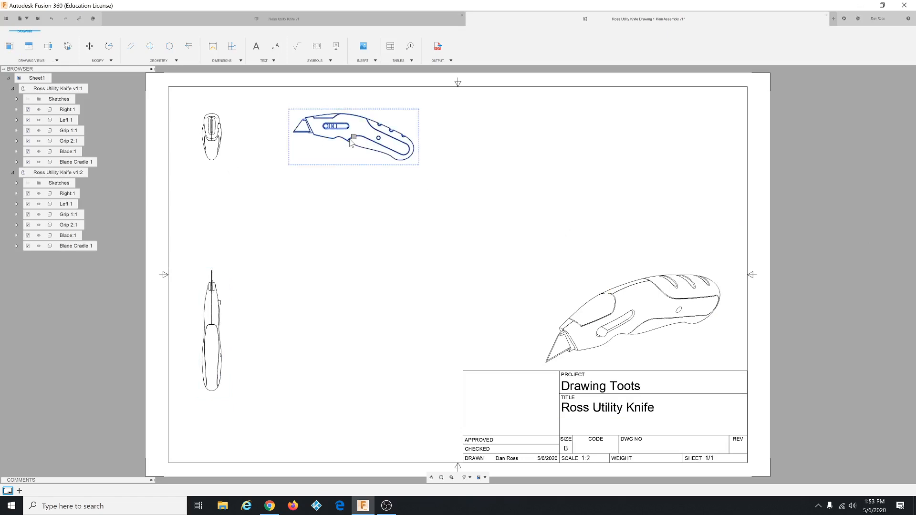
pyautogui.doubleClick(352, 142)
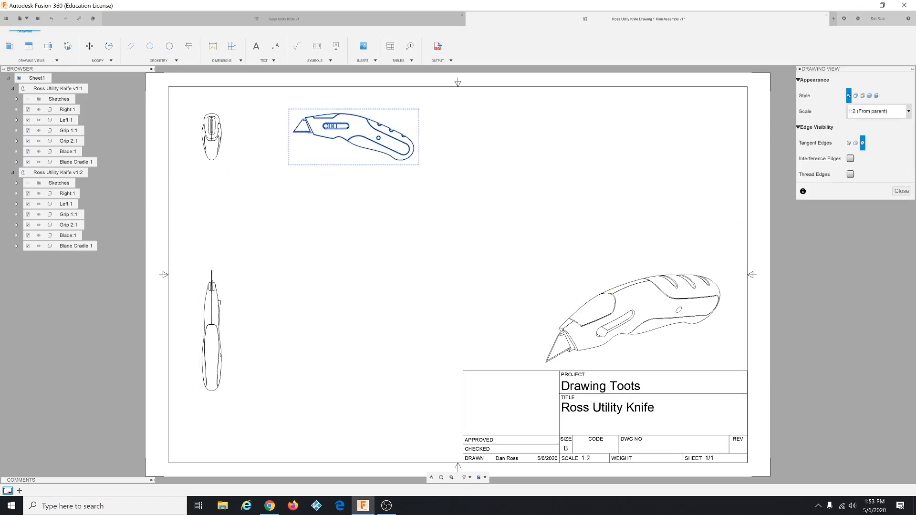
pyautogui.click(863, 97)
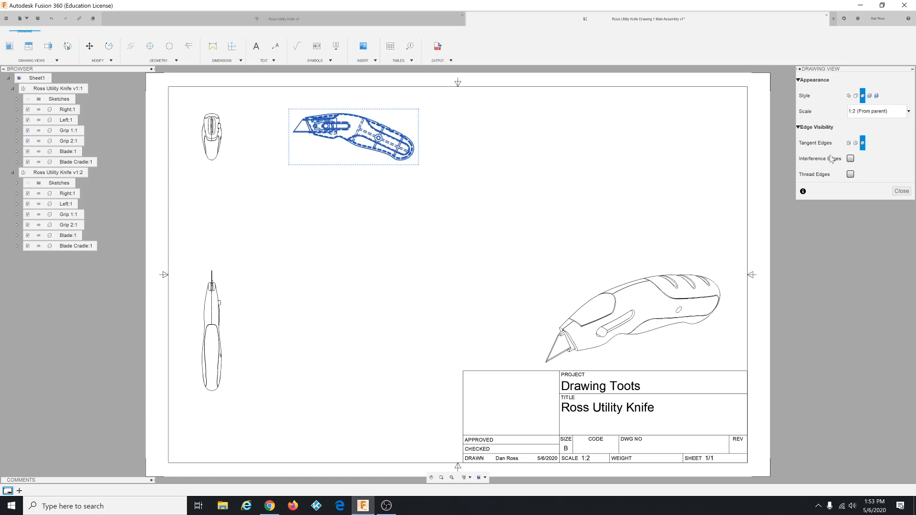
pyautogui.click(900, 191)
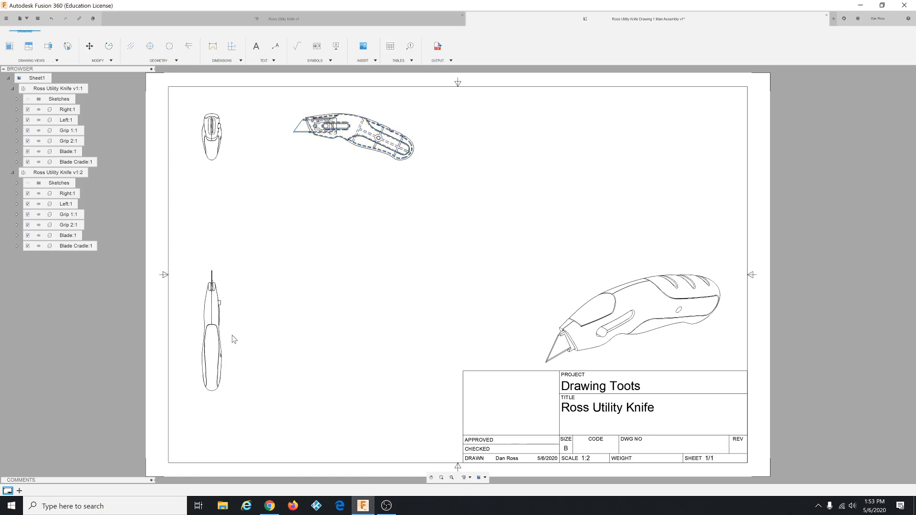
# Set the projected bottom view's tangent edges to full length.
pyautogui.click(216, 333)
pyautogui.click(215, 332)
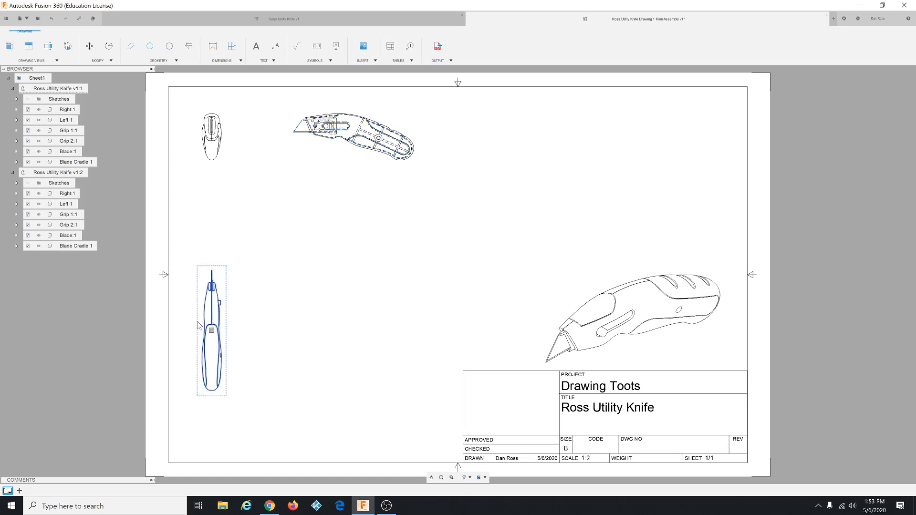
pyautogui.doubleClick(217, 326)
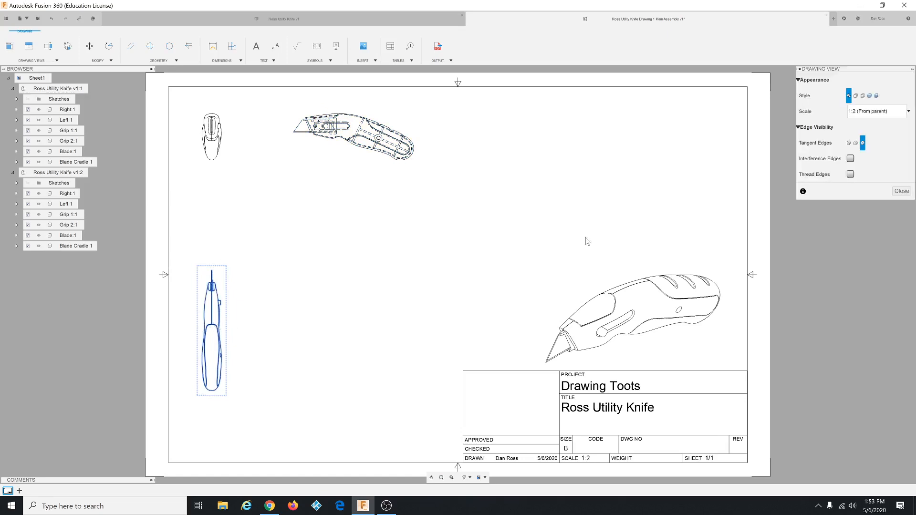
pyautogui.moveTo(878, 76); pyautogui.dragTo(873, 94)
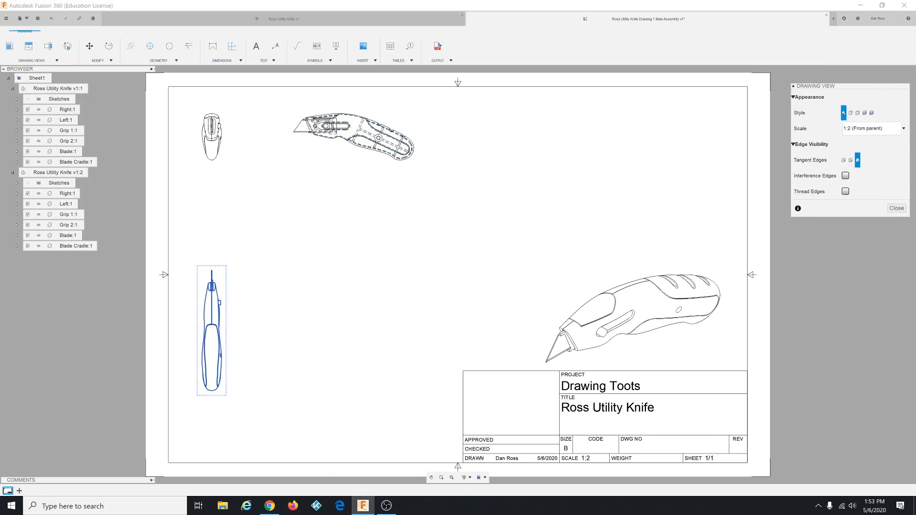
pyautogui.click(844, 160)
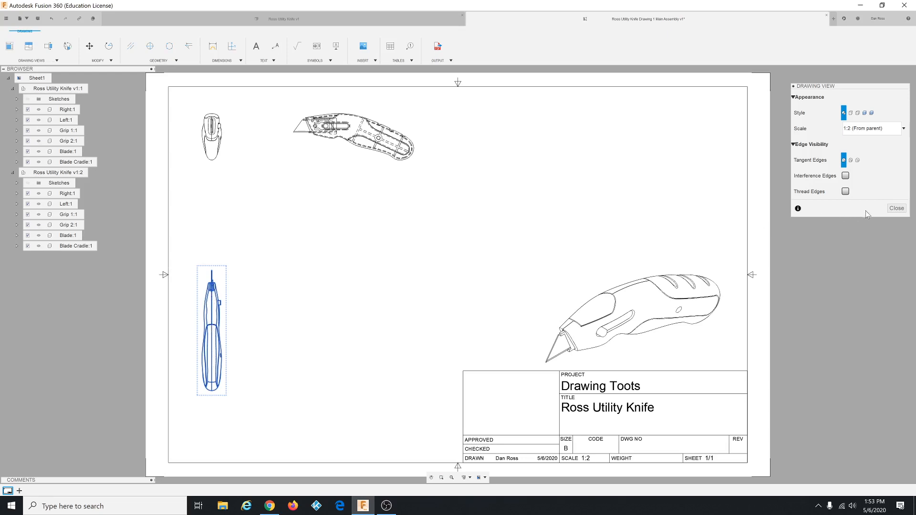
pyautogui.click(904, 209)
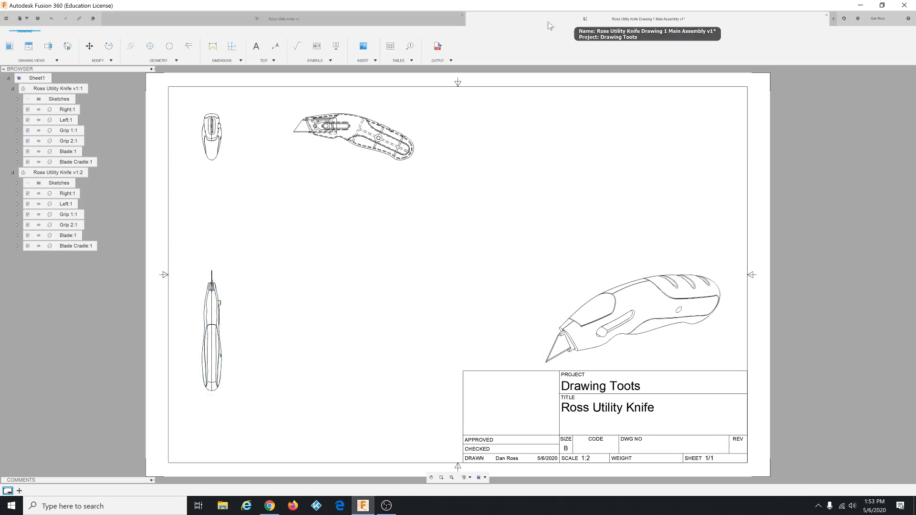
# Add the text label Front View directly beneath the front view.
pyautogui.click(257, 48)
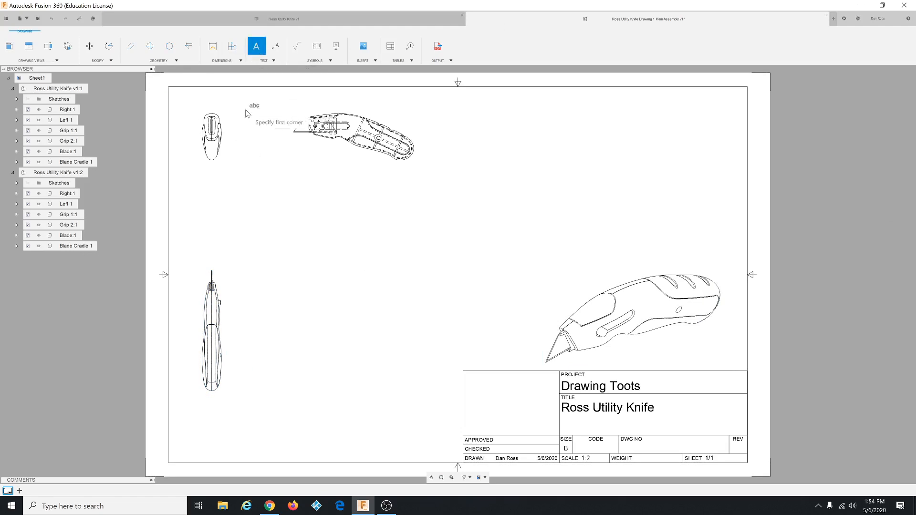
pyautogui.click(187, 162)
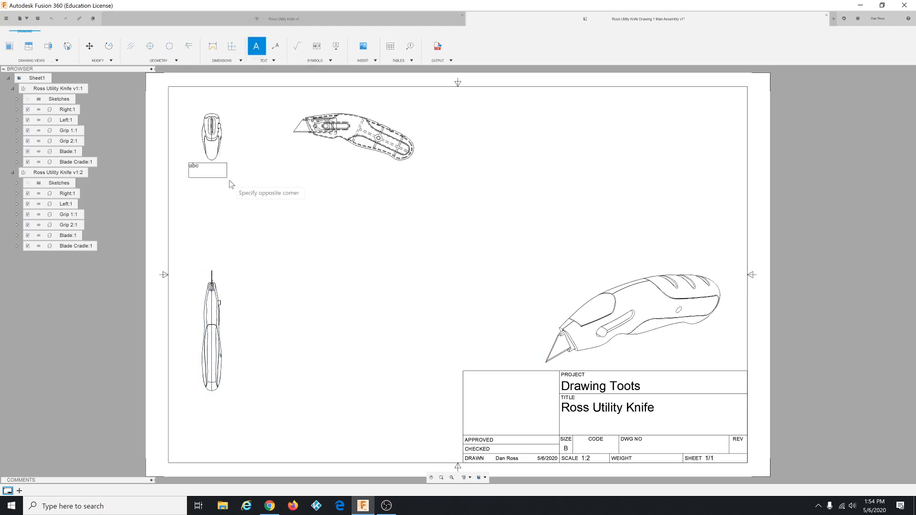
pyautogui.click(239, 190)
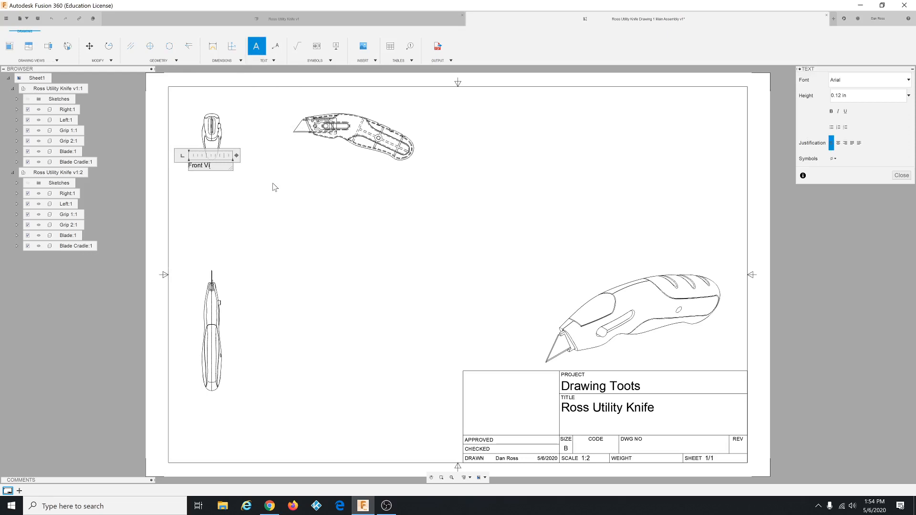
pyautogui.click(288, 204)
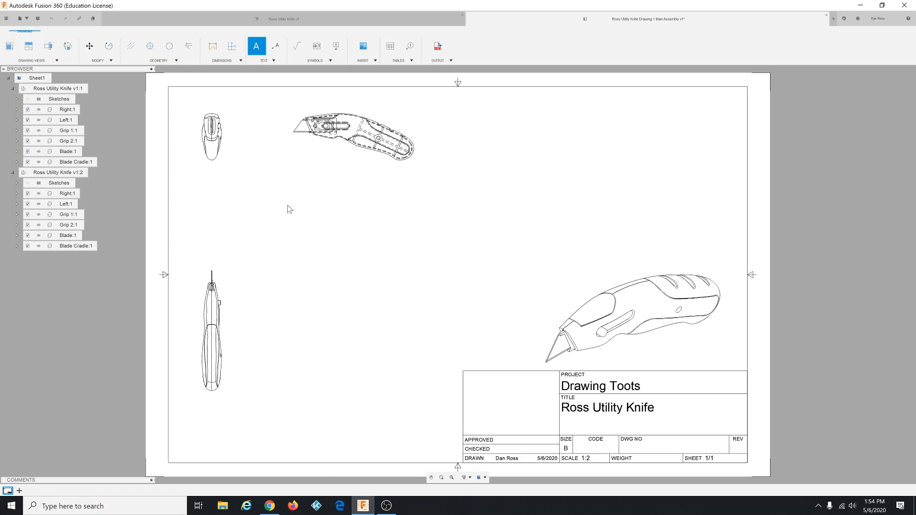
# Add the text label Bottom View directly beneath the projected bottom view.
pyautogui.click(256, 48)
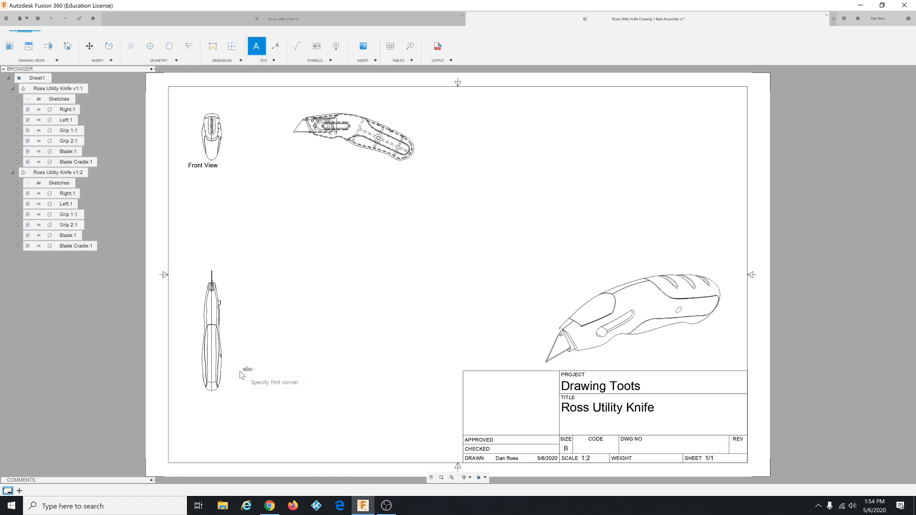
pyautogui.click(189, 390)
pyautogui.click(242, 406)
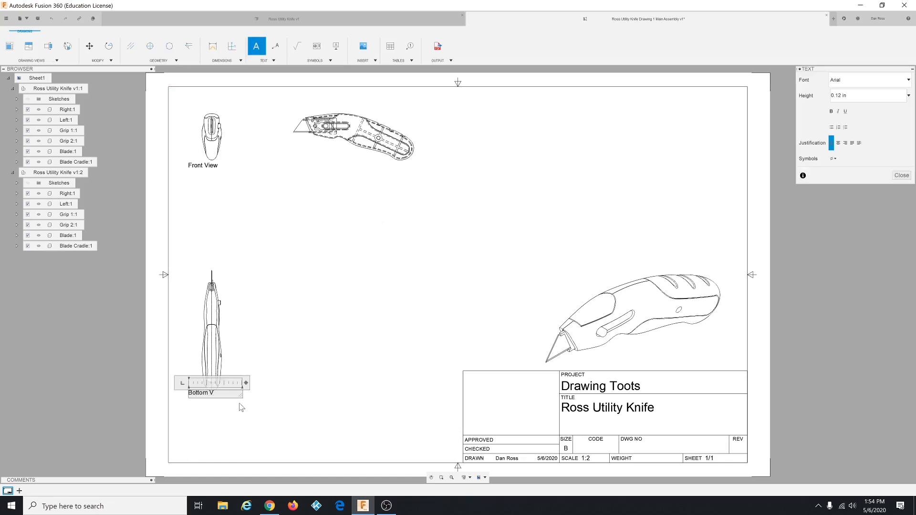
pyautogui.click(306, 319)
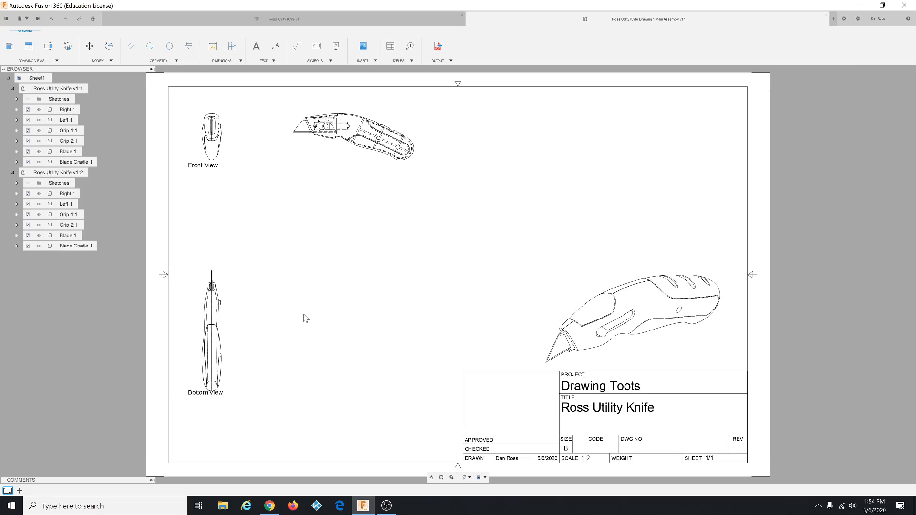
# Add the text label Right View directly beneath the projected side view.
pyautogui.click(256, 46)
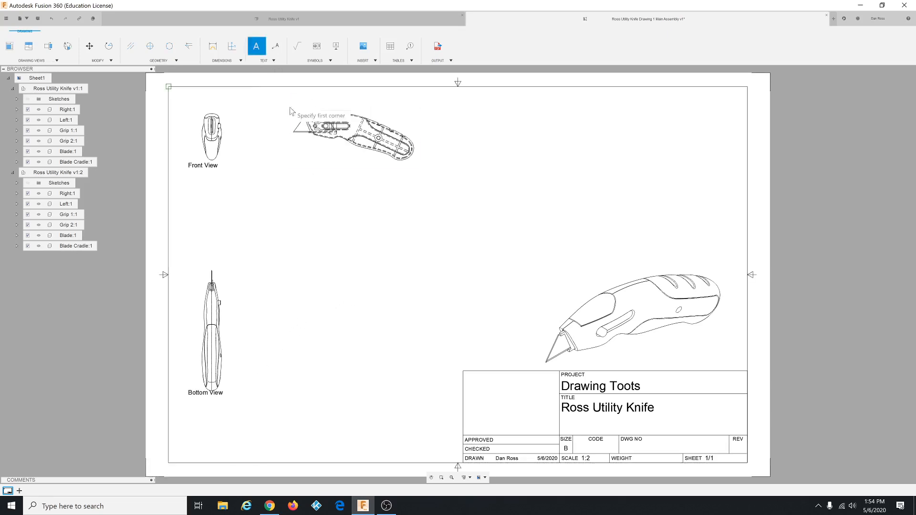
pyautogui.click(309, 154)
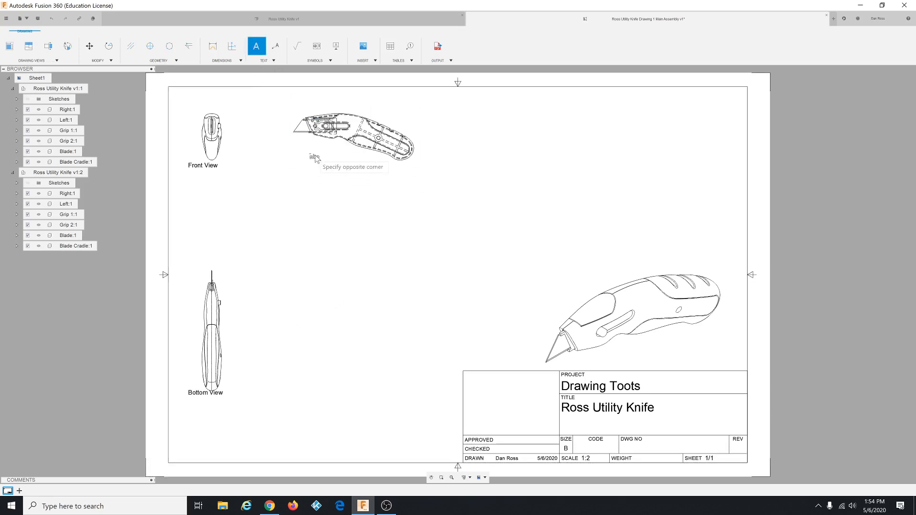
pyautogui.click(374, 165)
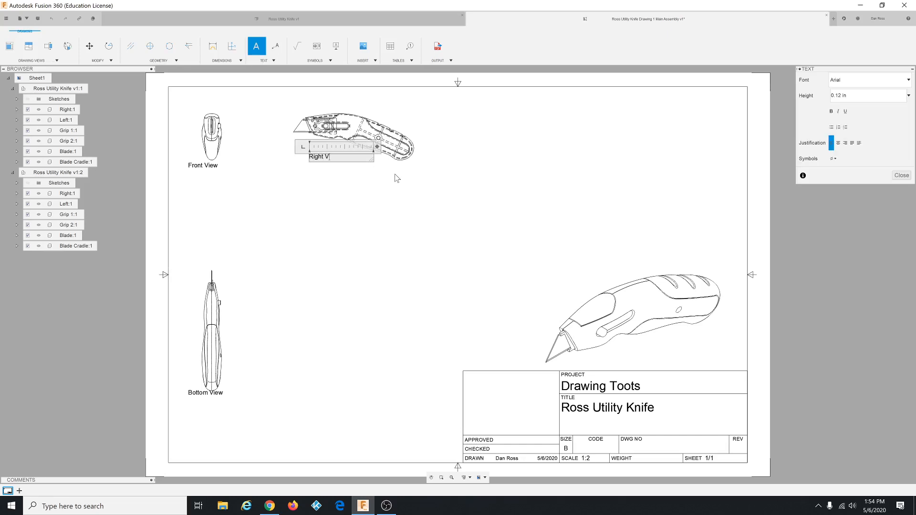
pyautogui.click(395, 178)
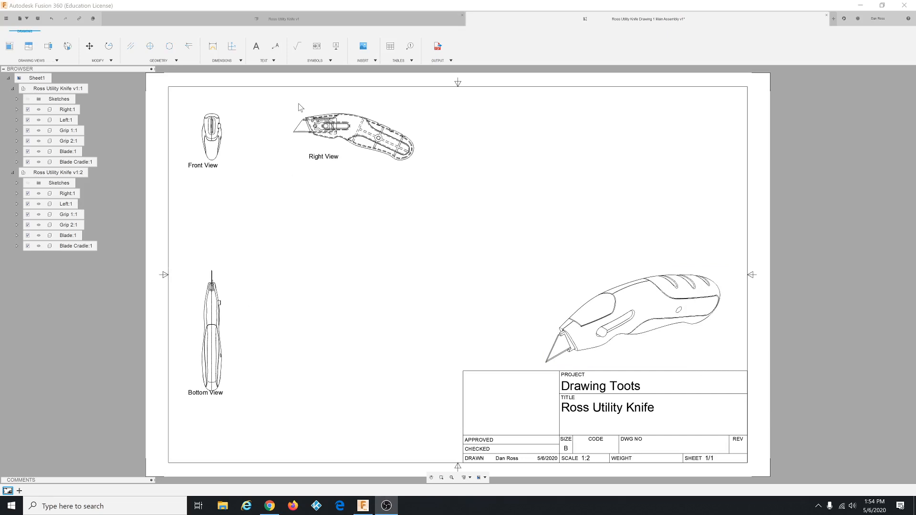
# Add a leader note reading Blade that points to the blade tip in the bottom view.
pyautogui.click(277, 48)
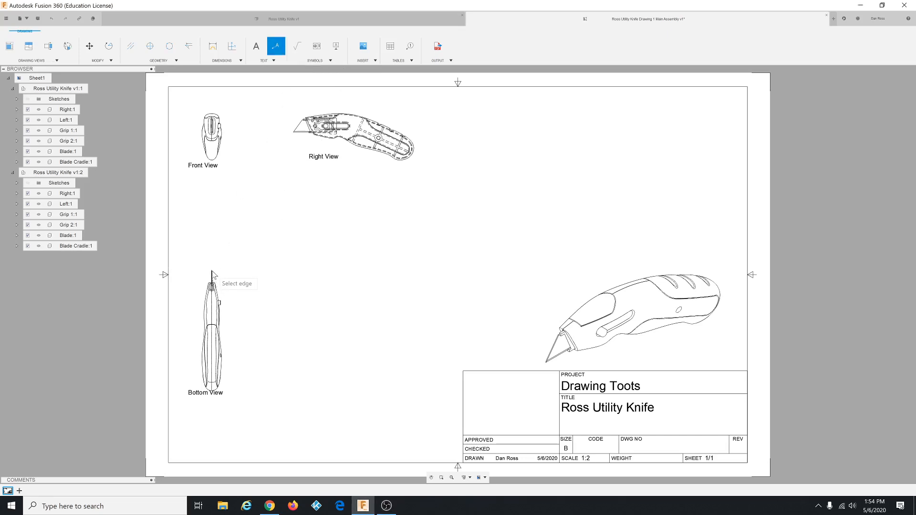
pyautogui.click(189, 256)
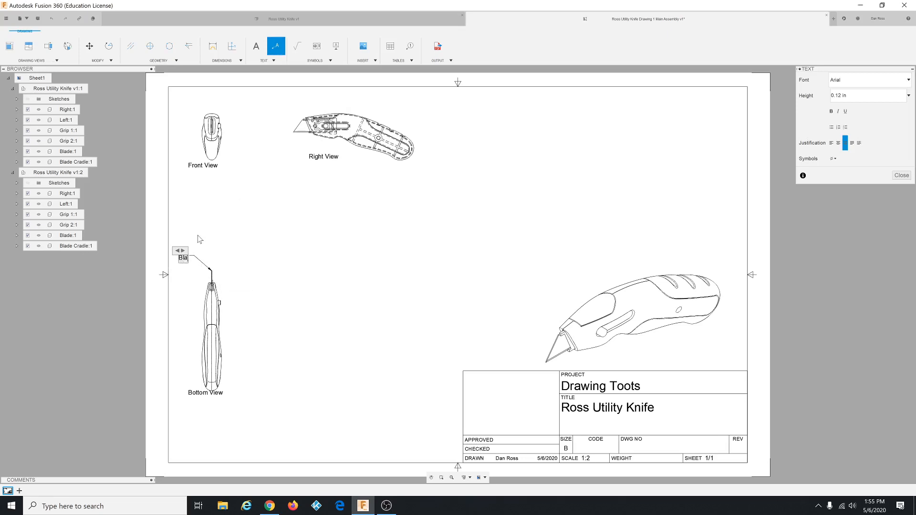
pyautogui.click(199, 239)
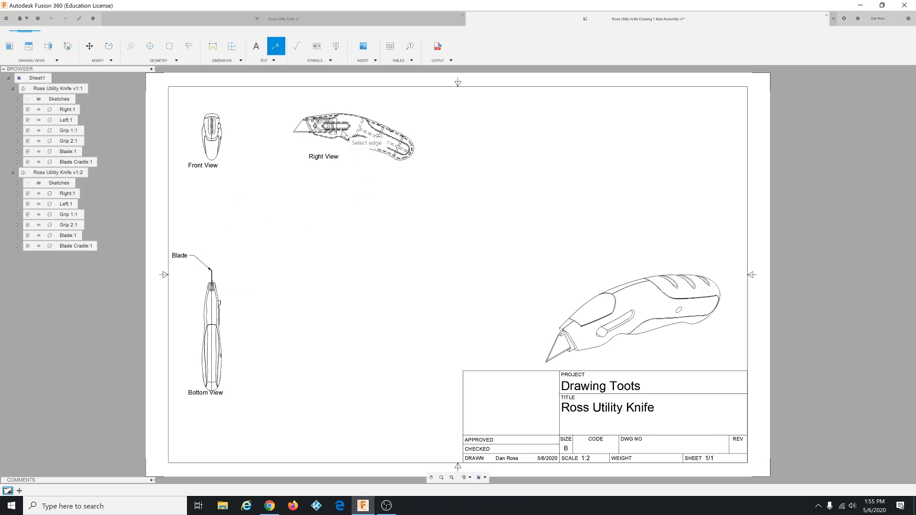
# Create a circular detail view around the front mechanism of the right view and place it below the Right View label.
pyautogui.click(68, 47)
pyautogui.scroll(3, 312, 117)
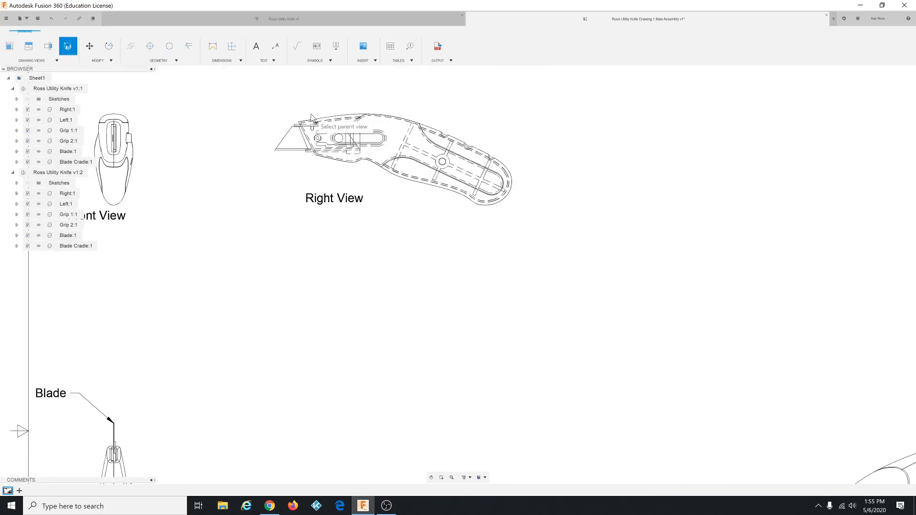
pyautogui.scroll(3, 311, 117)
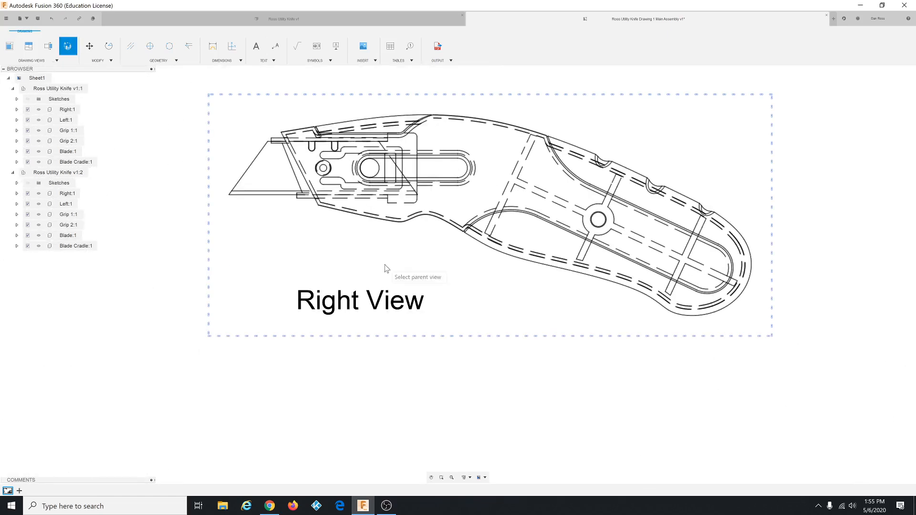
pyautogui.click(381, 173)
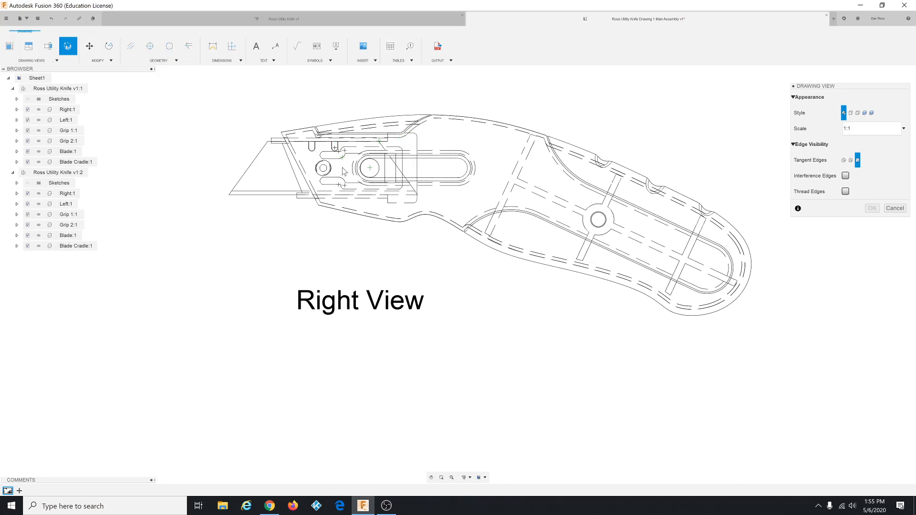
pyautogui.click(344, 171)
pyautogui.scroll(-1, 352, 228)
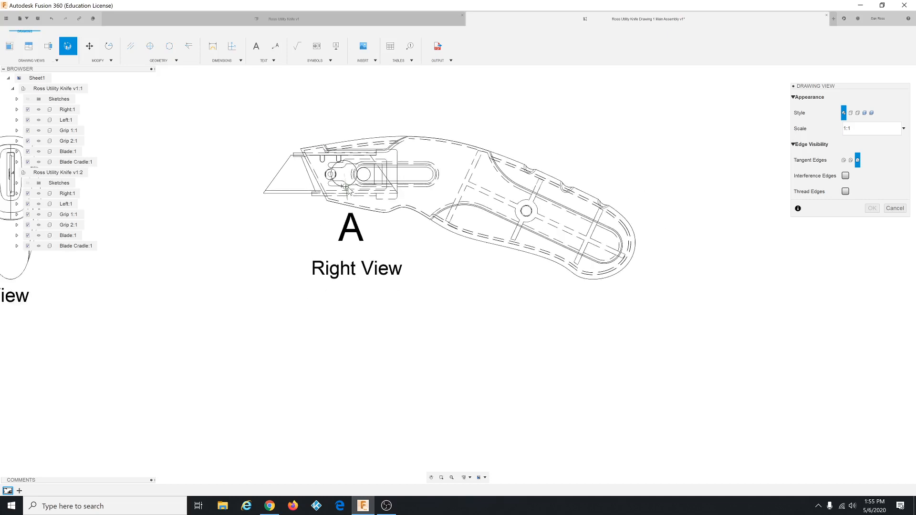
pyautogui.scroll(-2, 302, 208)
pyautogui.scroll(-1, 302, 208)
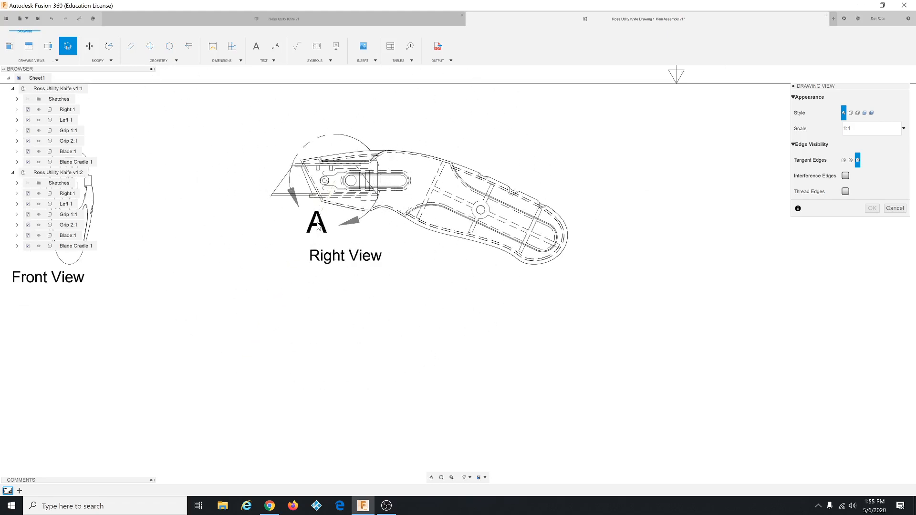
pyautogui.click(392, 240)
pyautogui.scroll(-5, 396, 165)
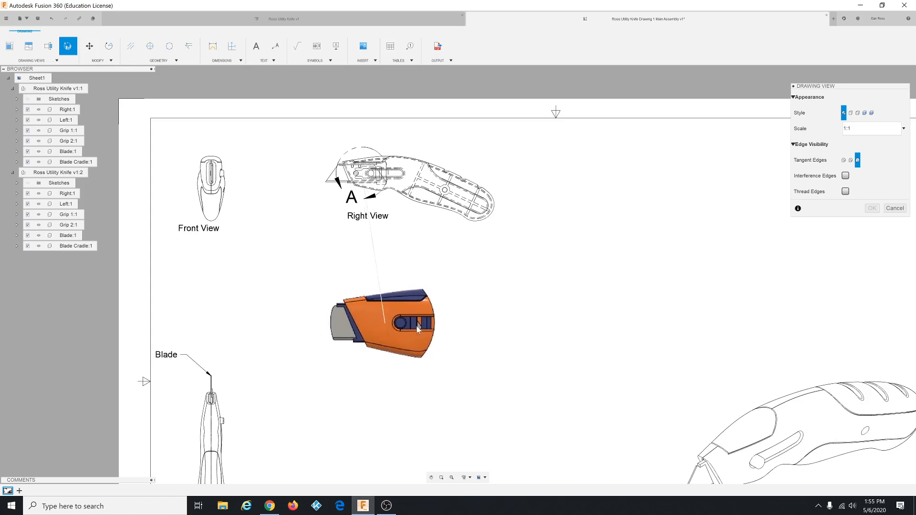
pyautogui.click(386, 323)
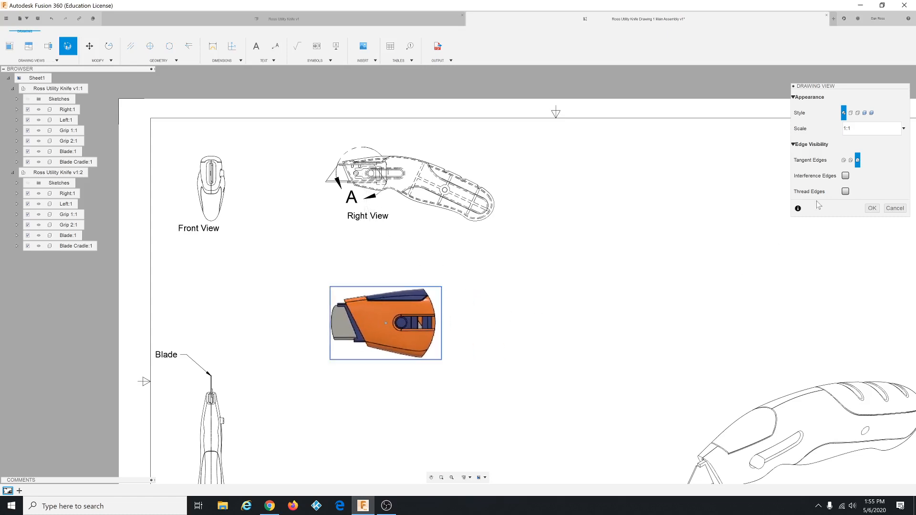
# Set the detail view's scale to 2:1 and finish the view.
pyautogui.click(903, 128)
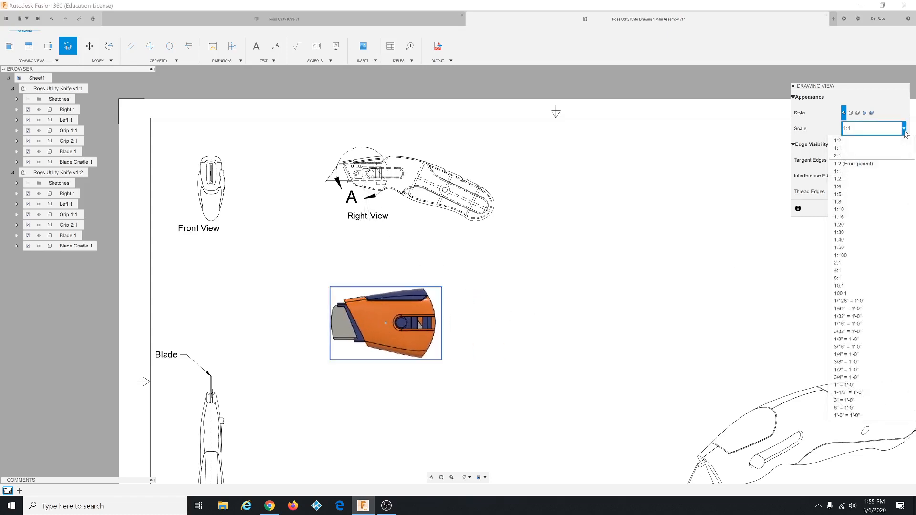
pyautogui.click(848, 156)
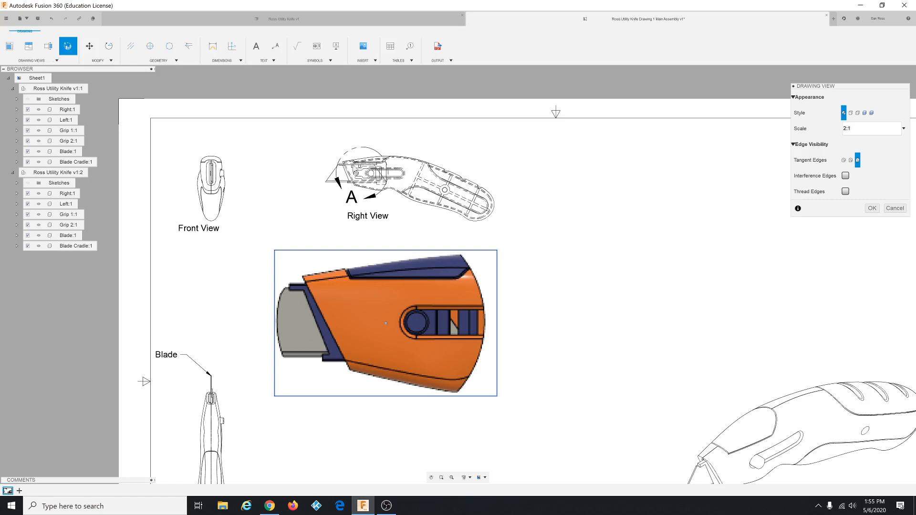
pyautogui.scroll(-1, 263, 152)
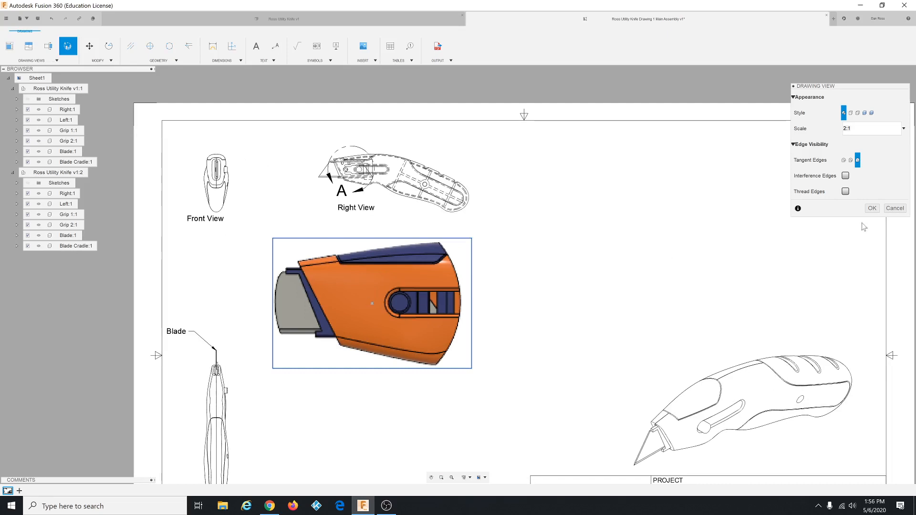
pyautogui.click(871, 209)
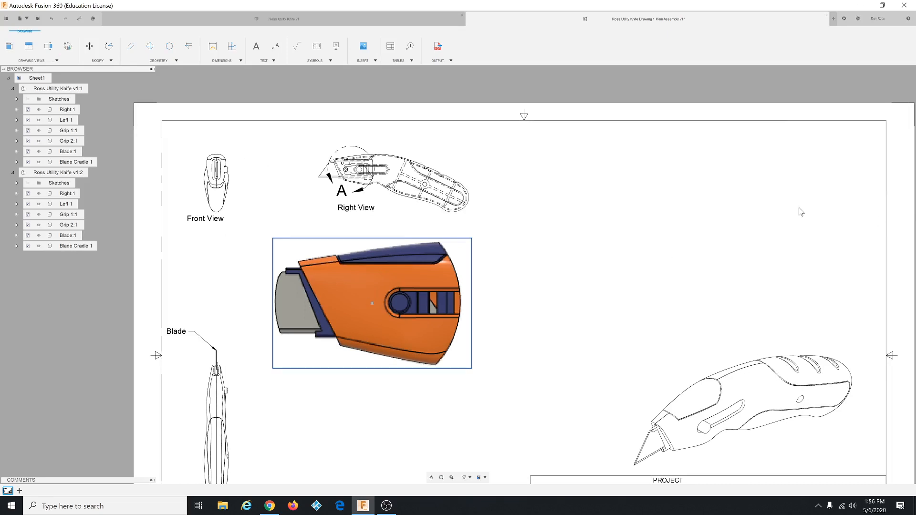
# Add a vertical linear dimension to the bottom view from the small tip beside the blade to the handle's far end, placed between the view and the detail.
pyautogui.scroll(-1, 327, 242)
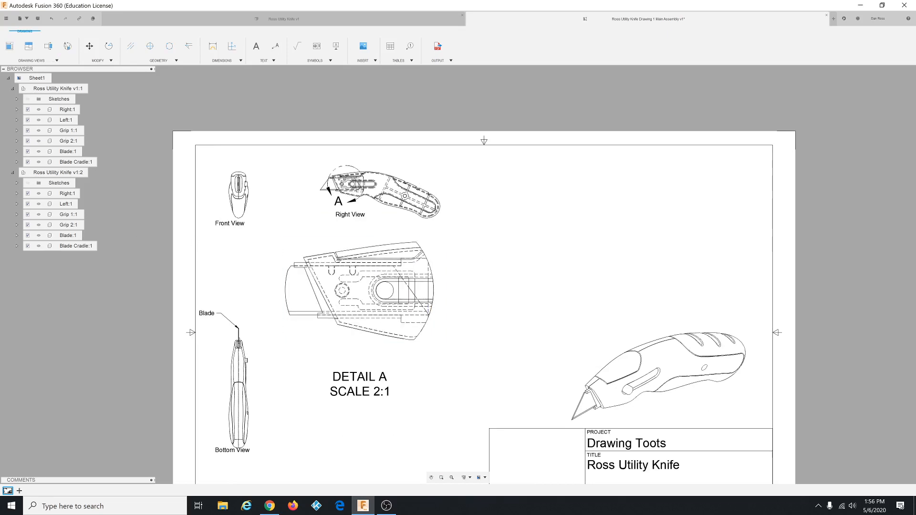
pyautogui.scroll(-1, 451, 170)
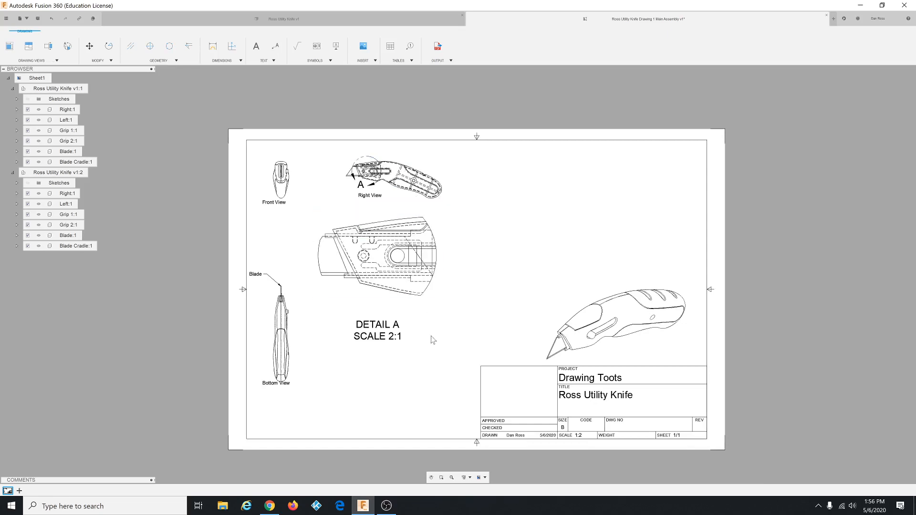
pyautogui.scroll(1, 432, 340)
pyautogui.scroll(-1, 432, 341)
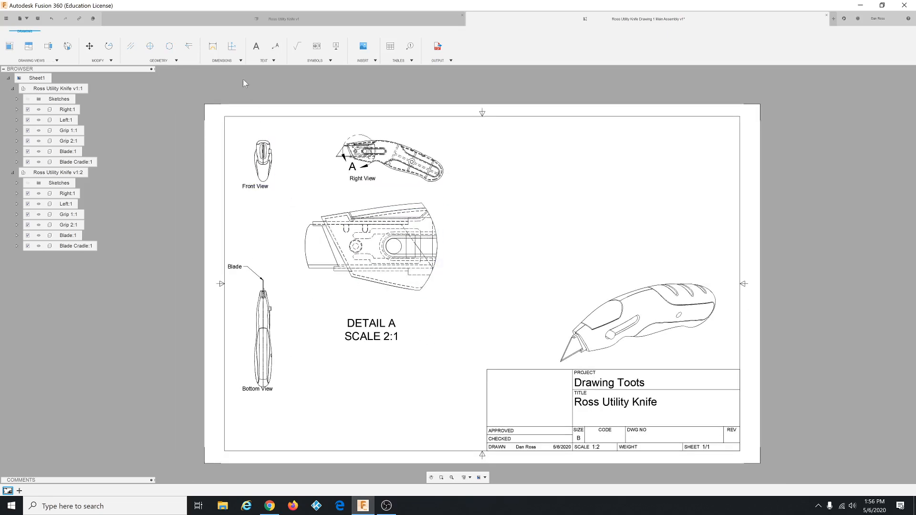
pyautogui.click(221, 60)
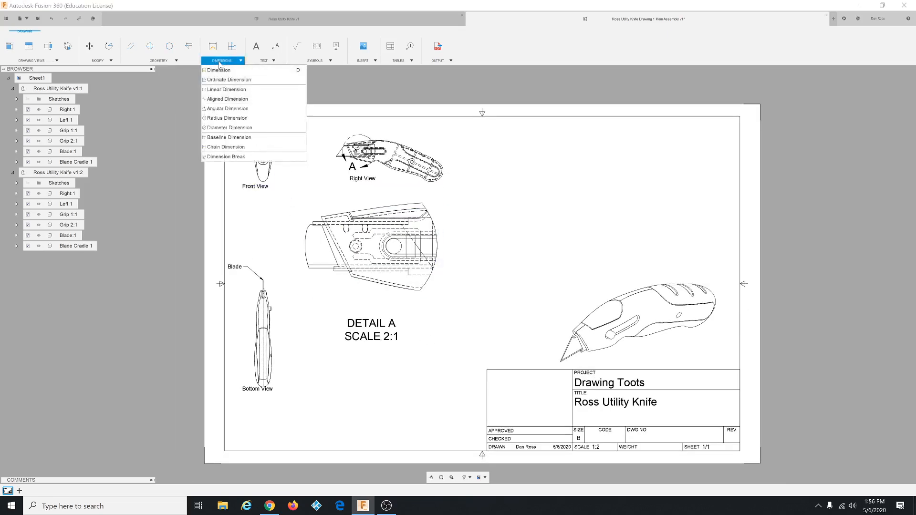
pyautogui.click(226, 90)
pyautogui.scroll(6, 244, 295)
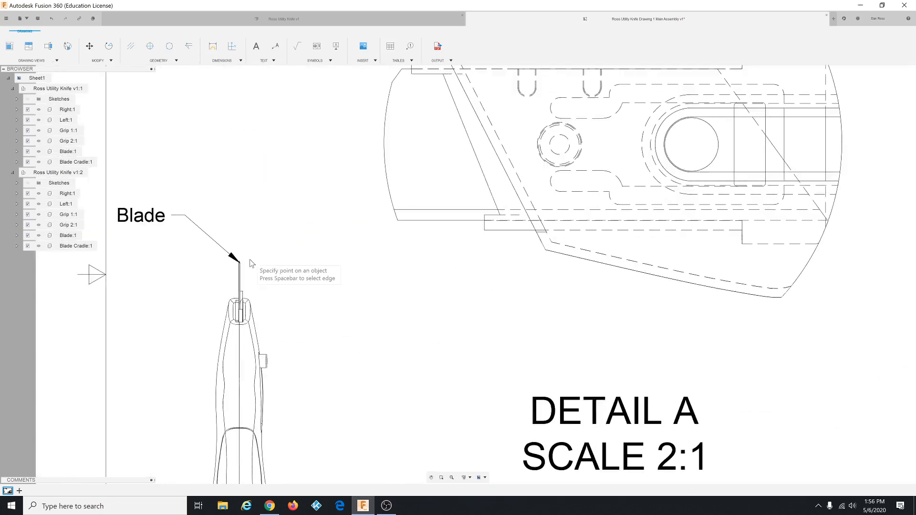
pyautogui.click(244, 294)
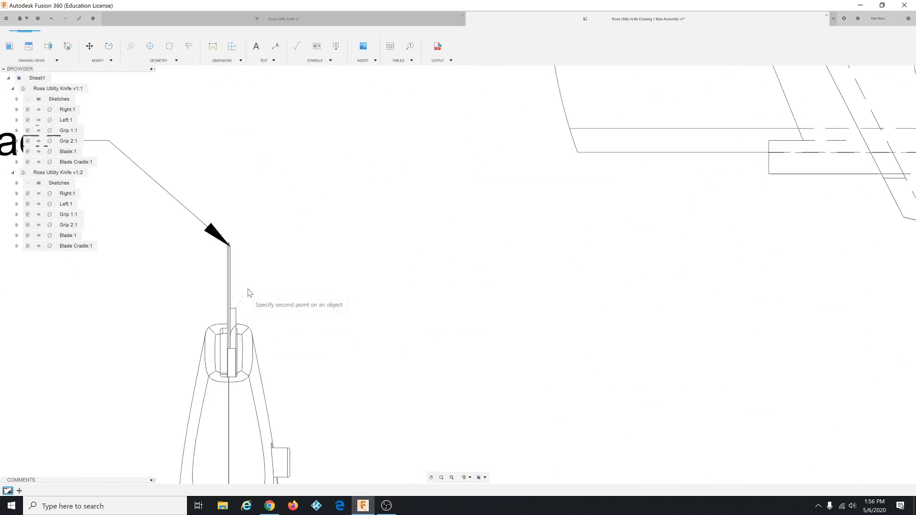
pyautogui.scroll(-2, 332, 164)
pyautogui.scroll(-4, 333, 165)
pyautogui.scroll(5, 308, 421)
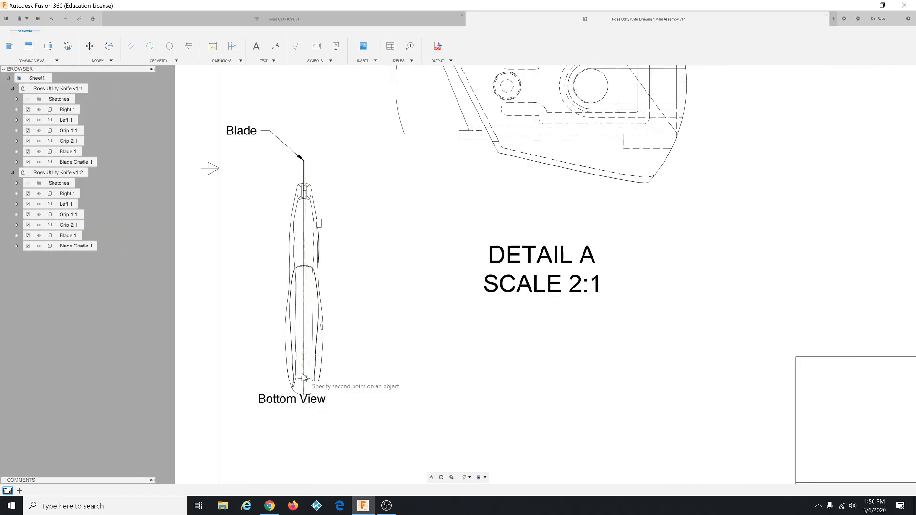
pyautogui.scroll(3, 308, 422)
pyautogui.click(307, 437)
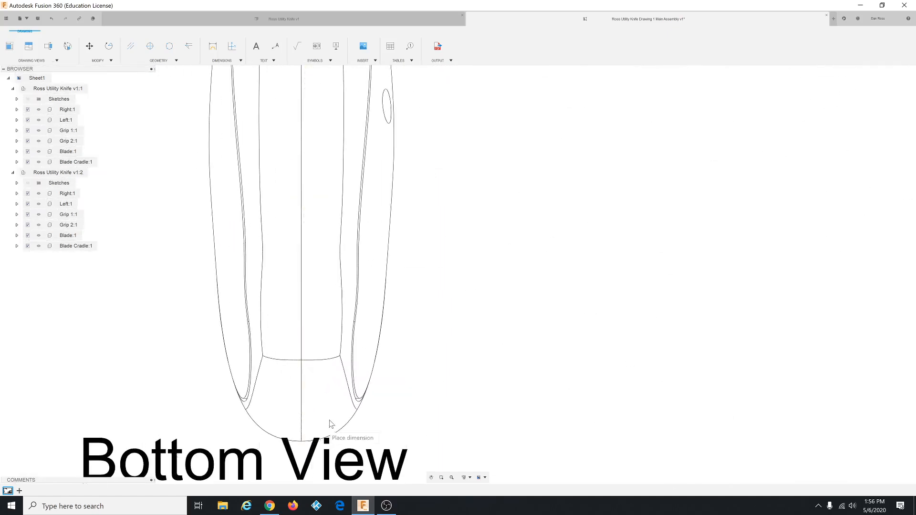
pyautogui.scroll(-3, 429, 305)
pyautogui.scroll(-2, 429, 305)
pyautogui.click(474, 241)
pyautogui.scroll(-2, 453, 344)
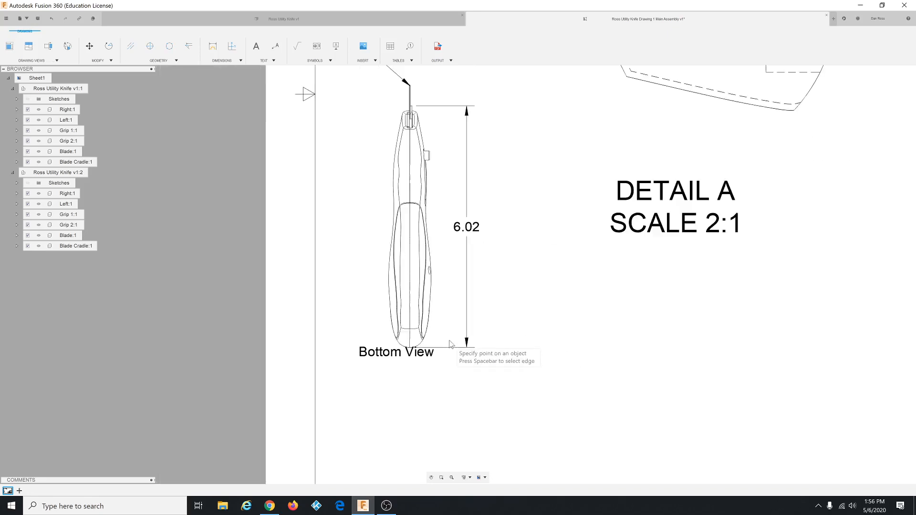
# Add an aligned dimension along the blade's slanted front edge in the right view, placed outside the blade.
pyautogui.scroll(-4, 339, 368)
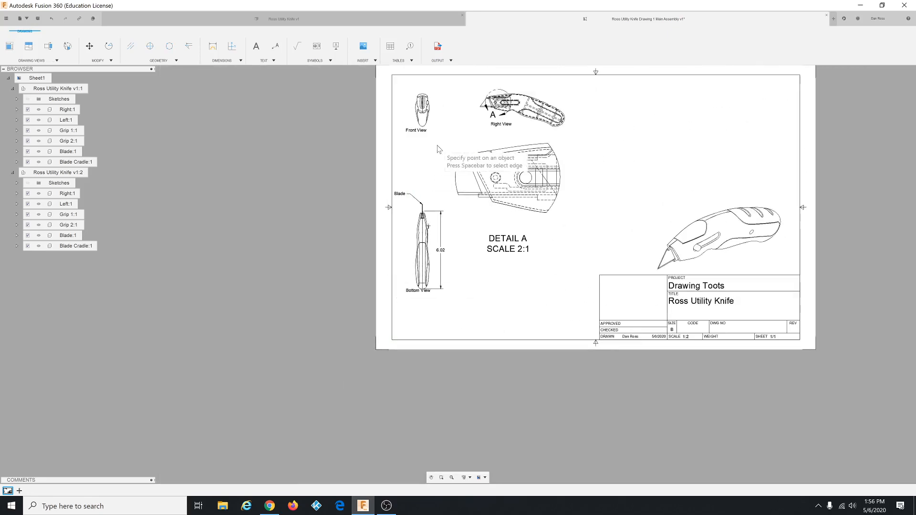
pyautogui.scroll(2, 359, 262)
pyautogui.scroll(-3, 359, 262)
pyautogui.scroll(2, 365, 131)
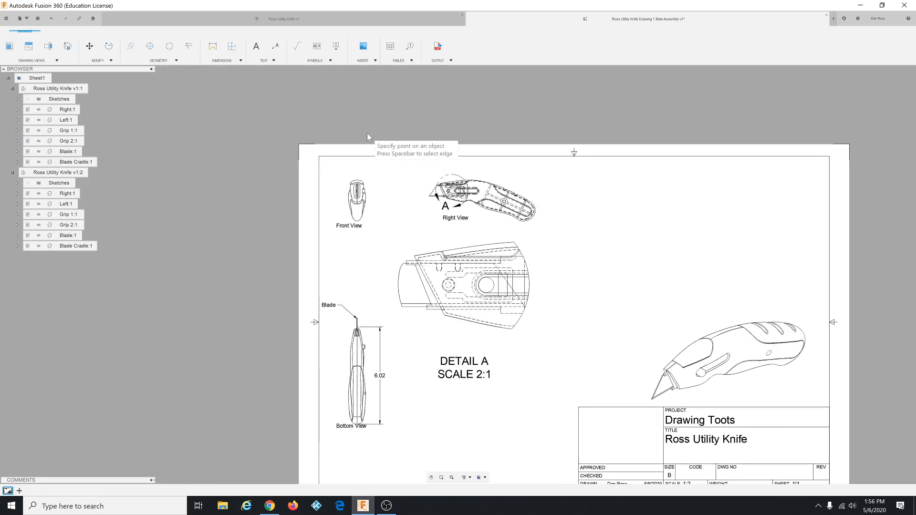
pyautogui.click(238, 61)
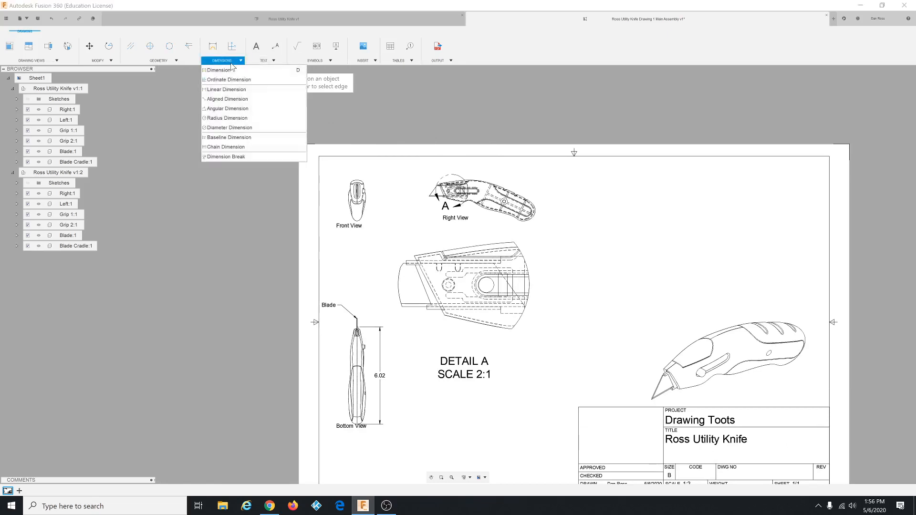
pyautogui.click(224, 101)
pyautogui.scroll(6, 428, 204)
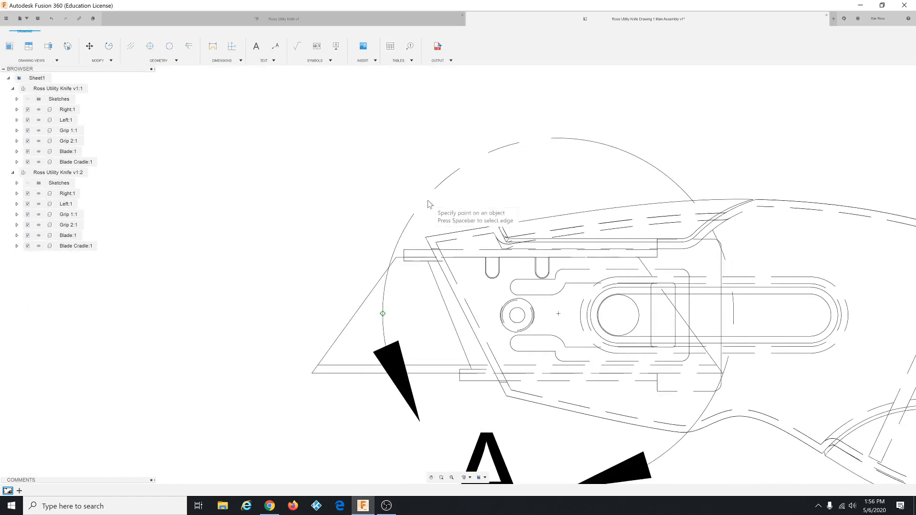
pyautogui.click(396, 258)
pyautogui.click(312, 374)
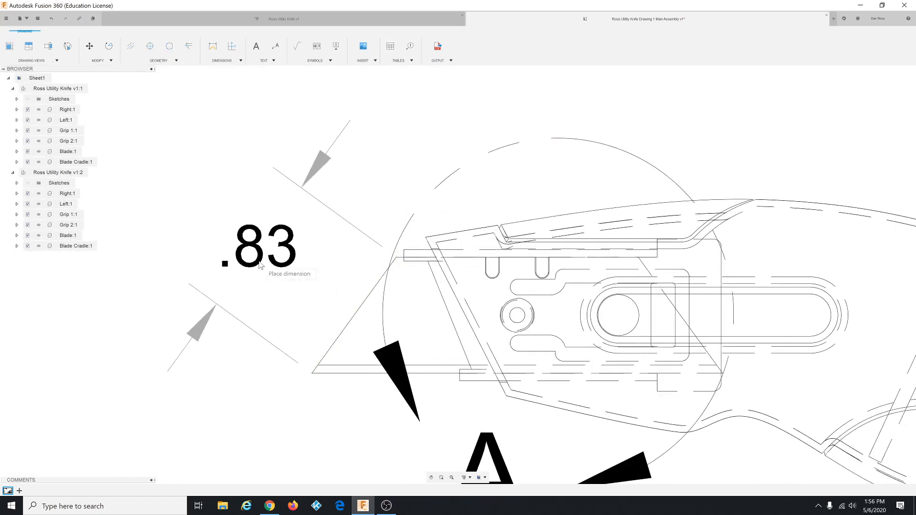
pyautogui.click(255, 250)
# Add a diameter dimension to the small hole in the right view's handle, placed above and to the right of the knife.
pyautogui.scroll(-5, 334, 215)
pyautogui.scroll(-5, 316, 206)
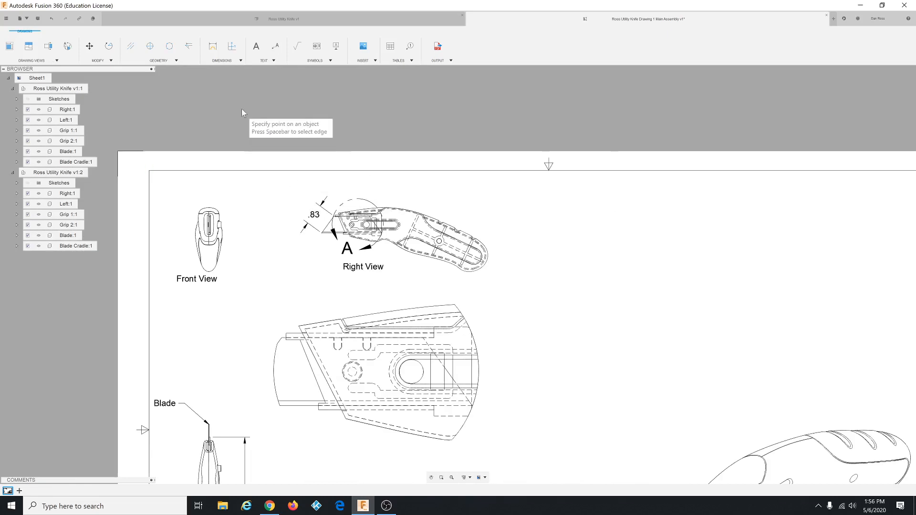
pyautogui.click(224, 62)
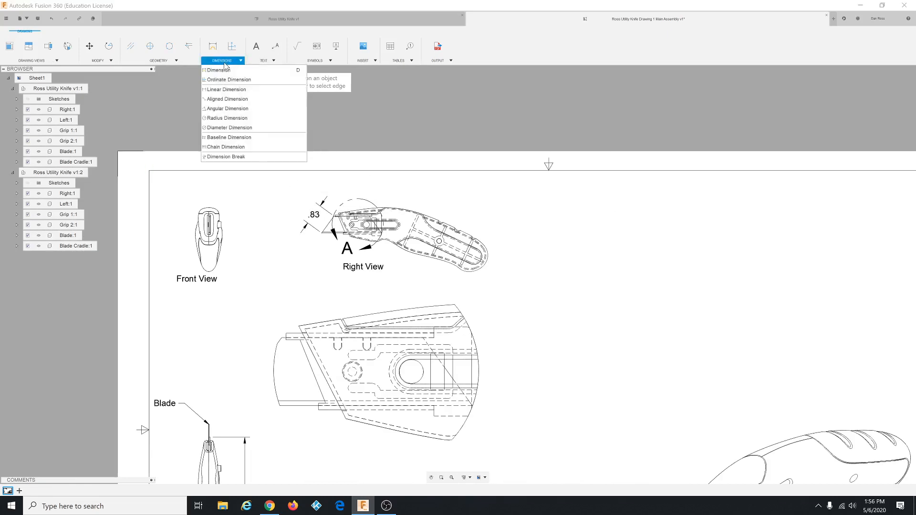
pyautogui.click(229, 127)
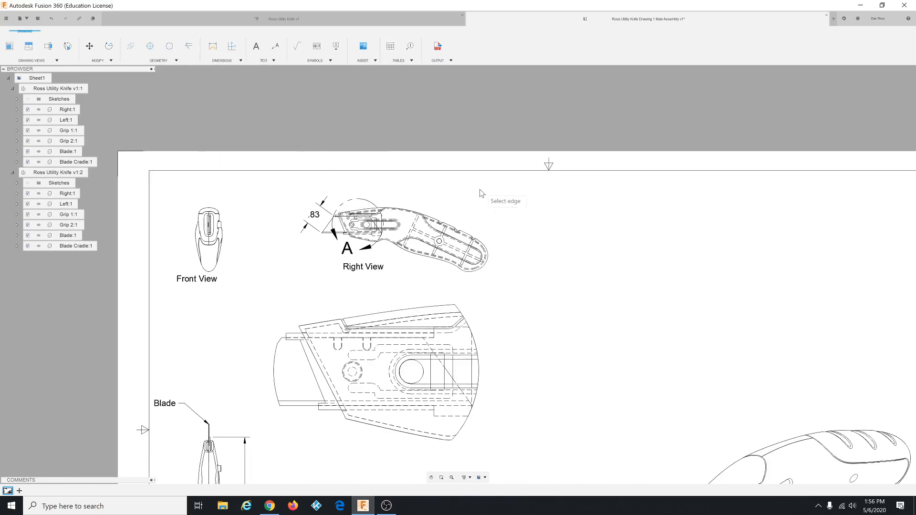
pyautogui.click(439, 241)
pyautogui.click(515, 205)
# Add a radius dimension to the rounded end of the handle in the right view, placed to the right of it.
pyautogui.click(225, 62)
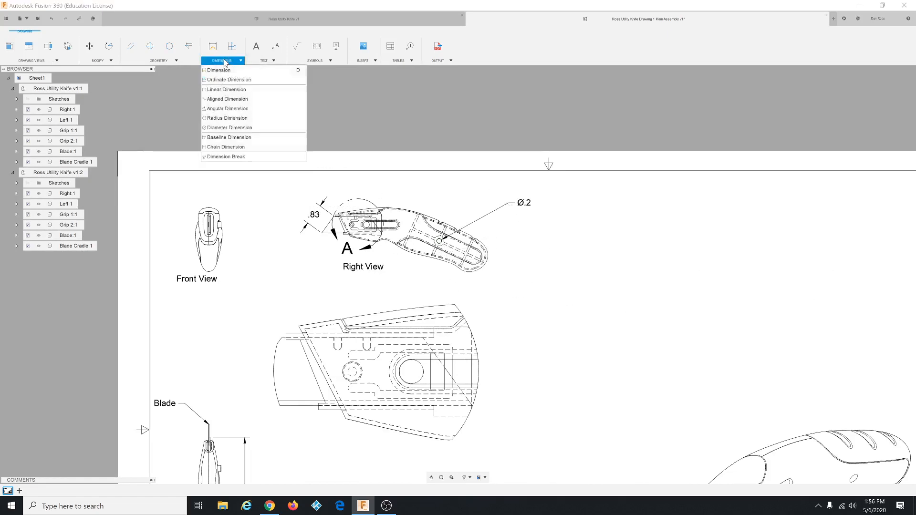
pyautogui.click(226, 118)
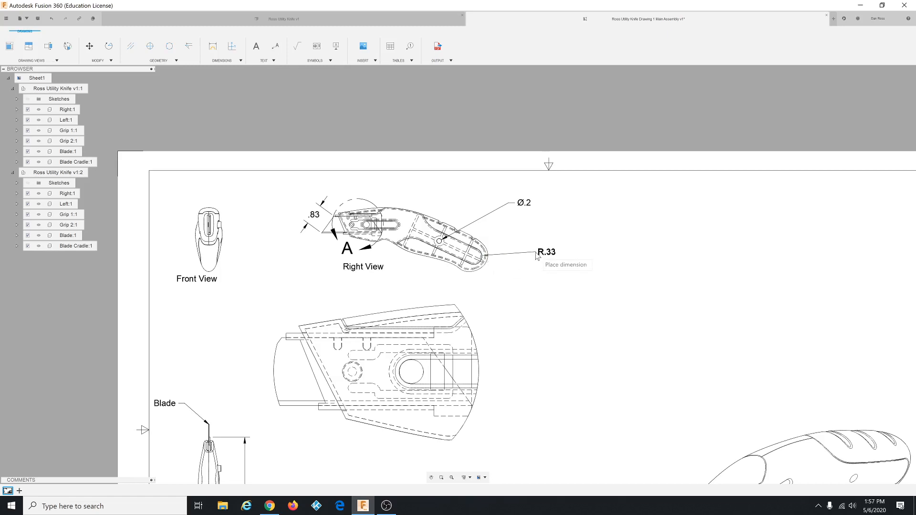
pyautogui.click(556, 253)
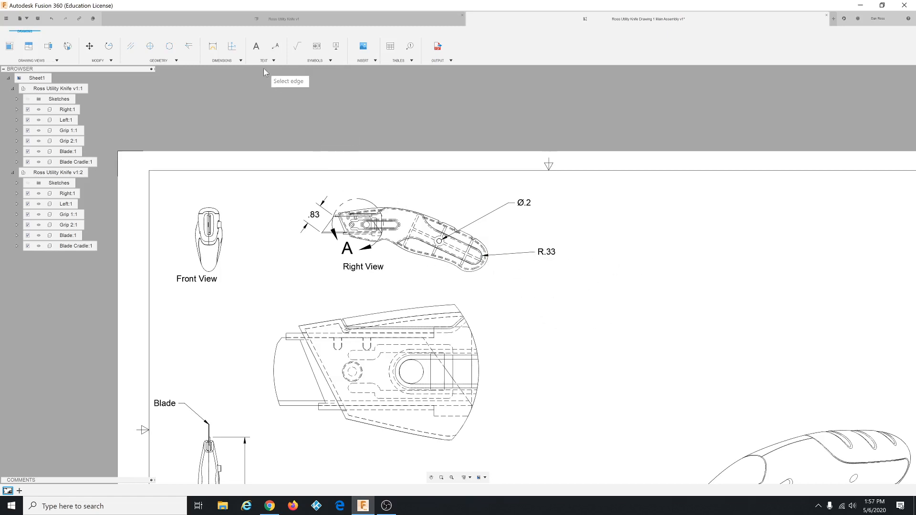
# Add an angular dimension between two edges of the front view, placed outside the view at its upper left.
pyautogui.click(221, 62)
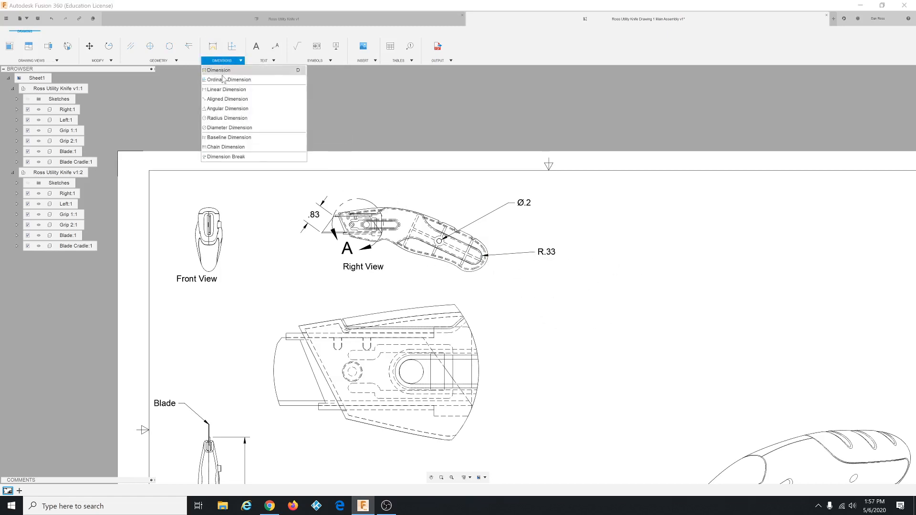
pyautogui.click(230, 110)
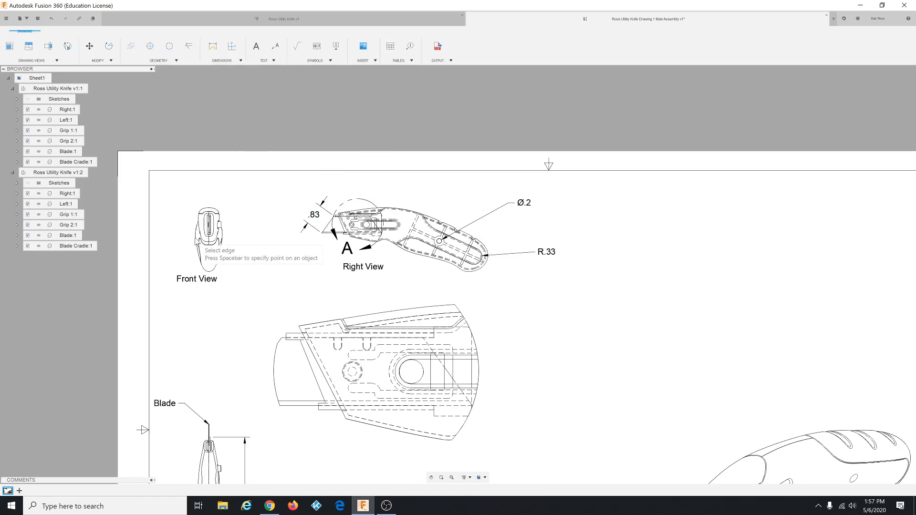
pyautogui.click(195, 231)
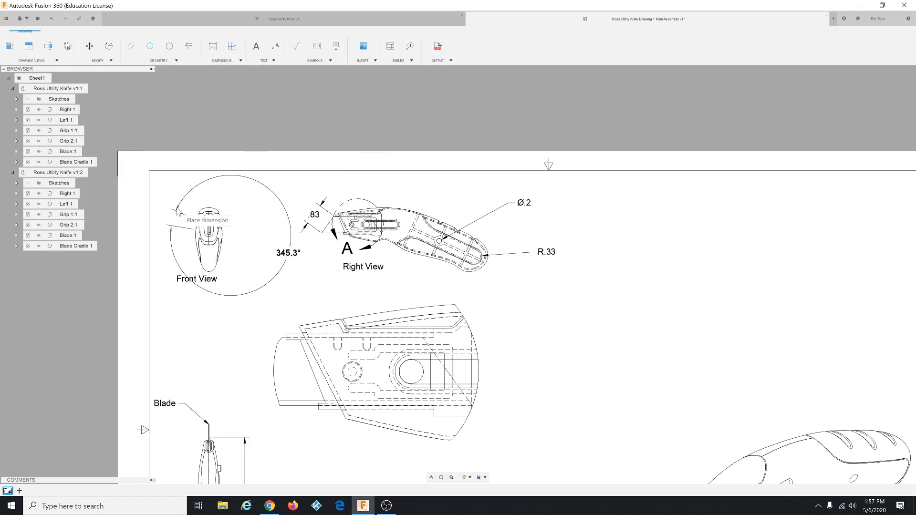
pyautogui.click(169, 206)
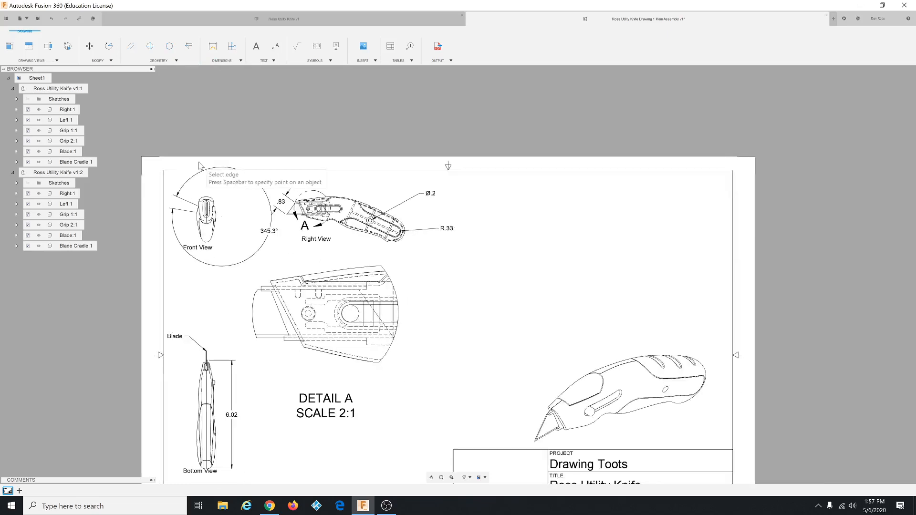
# Examine the large angular dimension around the front view and the overall layout of the sheet.
pyautogui.scroll(-3, 199, 172)
pyautogui.scroll(3, 150, 215)
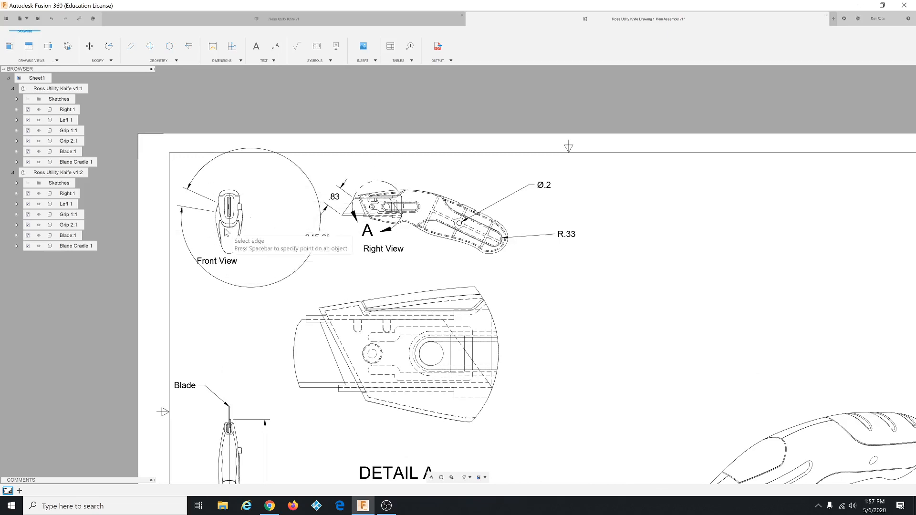
pyautogui.scroll(3, 212, 185)
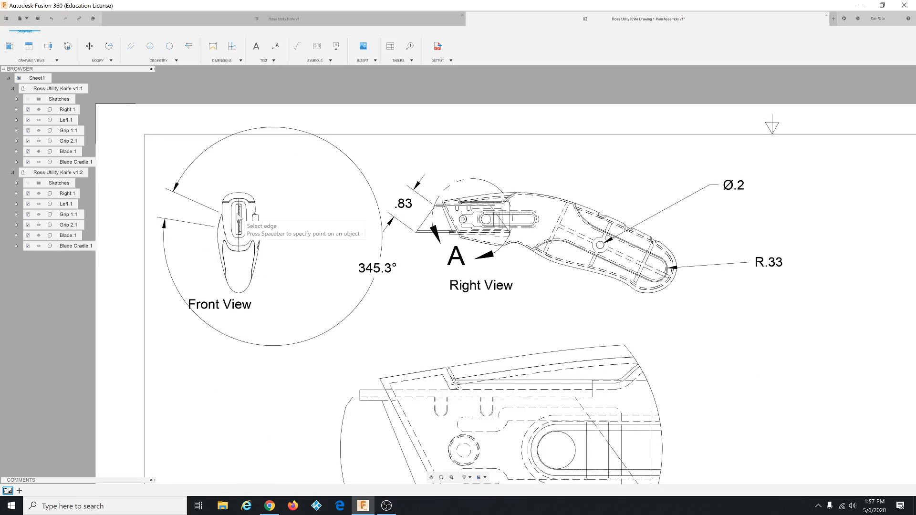
pyautogui.scroll(-2, 226, 240)
pyautogui.scroll(-2, 228, 241)
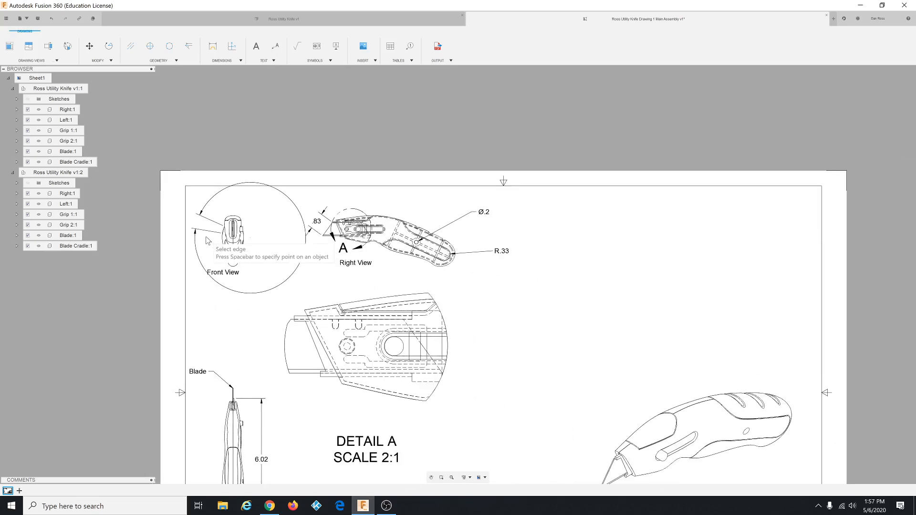
pyautogui.scroll(-2, 222, 234)
pyautogui.scroll(-2, 213, 214)
pyautogui.scroll(2, 216, 217)
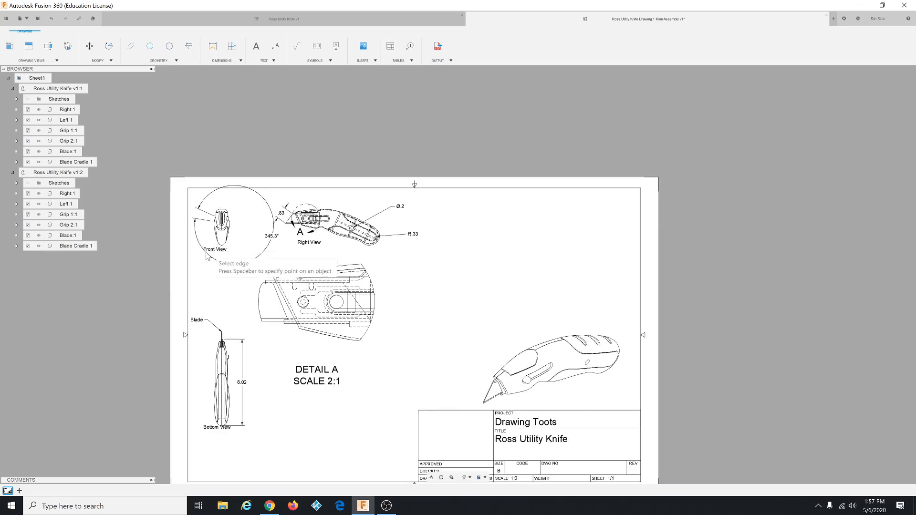
pyautogui.scroll(-2, 217, 219)
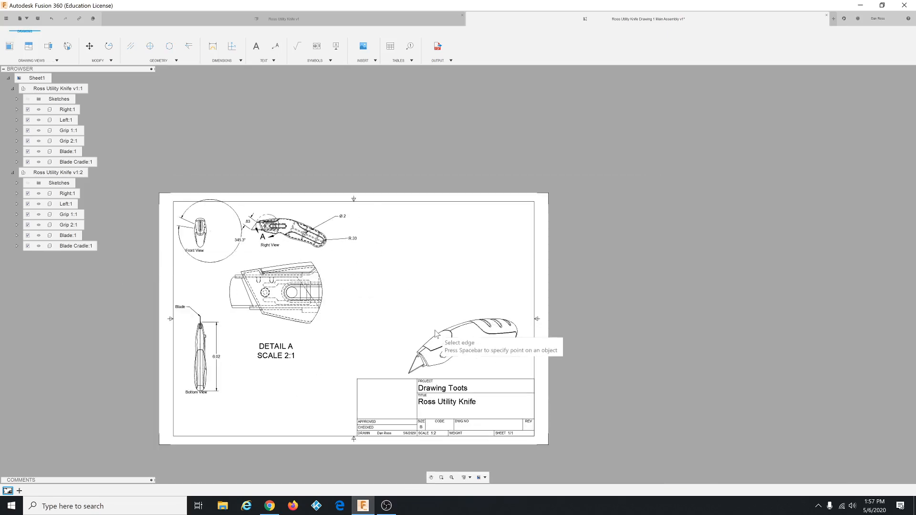
# Delete the overall length dimension beside the bottom view.
pyautogui.scroll(3, 196, 377)
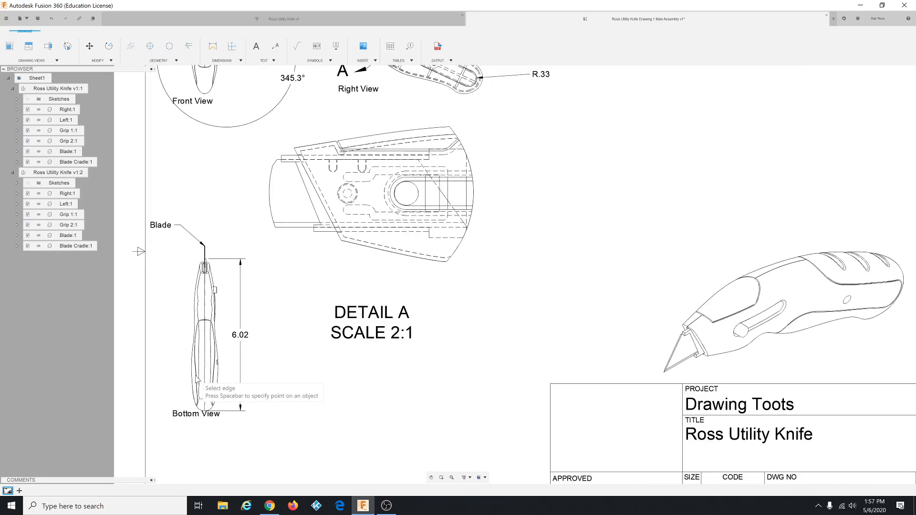
pyautogui.scroll(2, 248, 320)
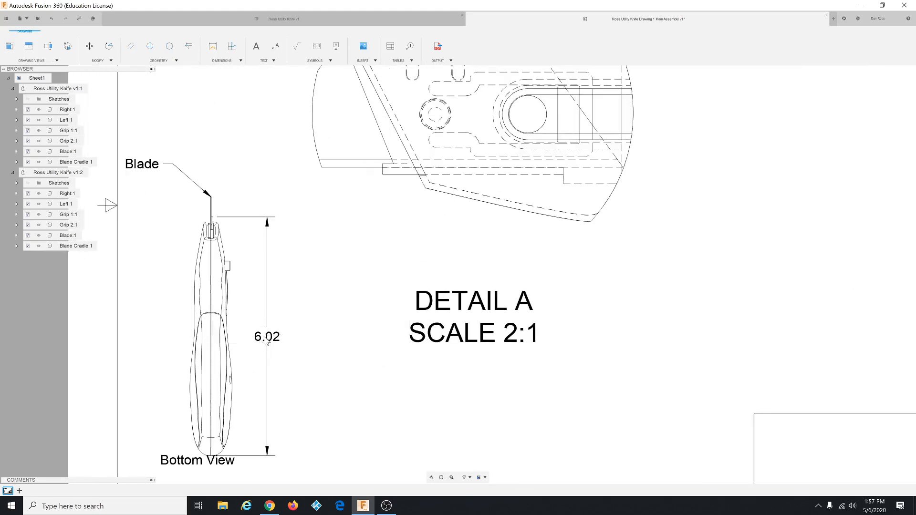
pyautogui.click(266, 338)
pyautogui.press('Delete')
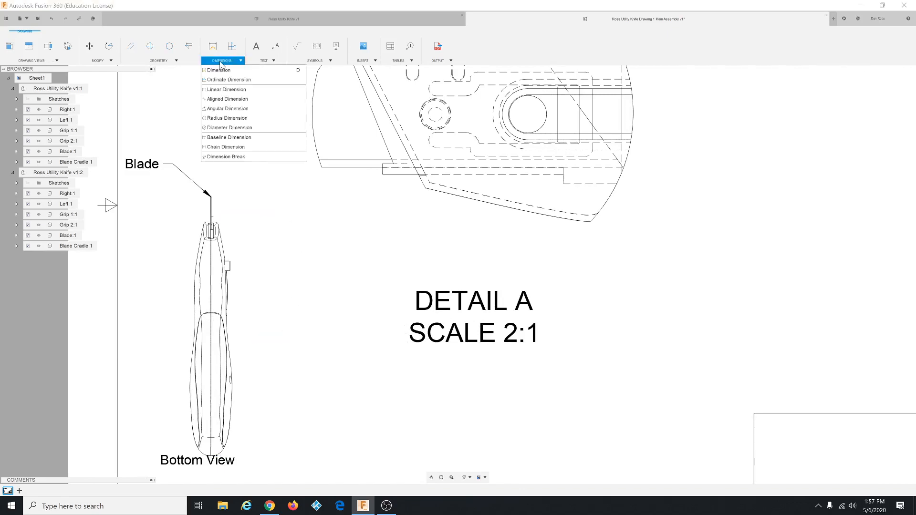
# Add a vertical linear dimension to the bottom view from the tip beside the blade to the lower edge of the nose opening, placed to the right.
pyautogui.click(216, 93)
pyautogui.scroll(5, 200, 191)
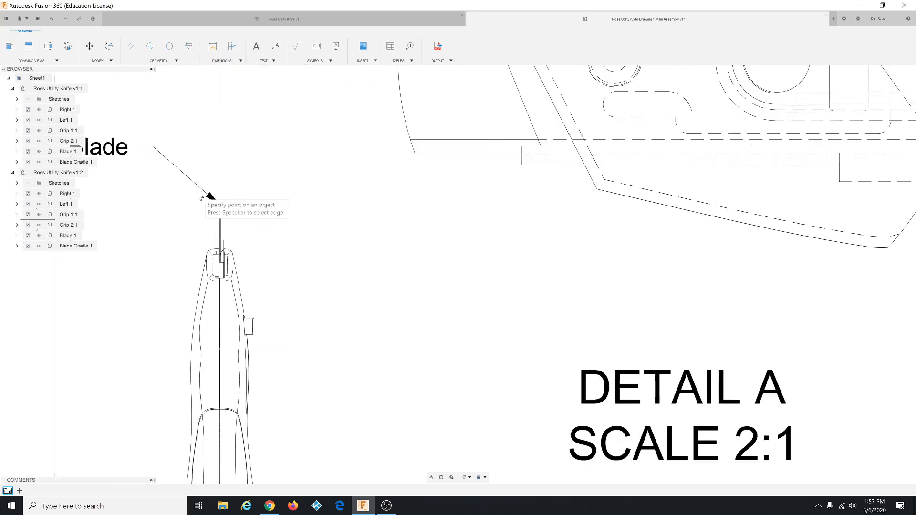
pyautogui.click(234, 261)
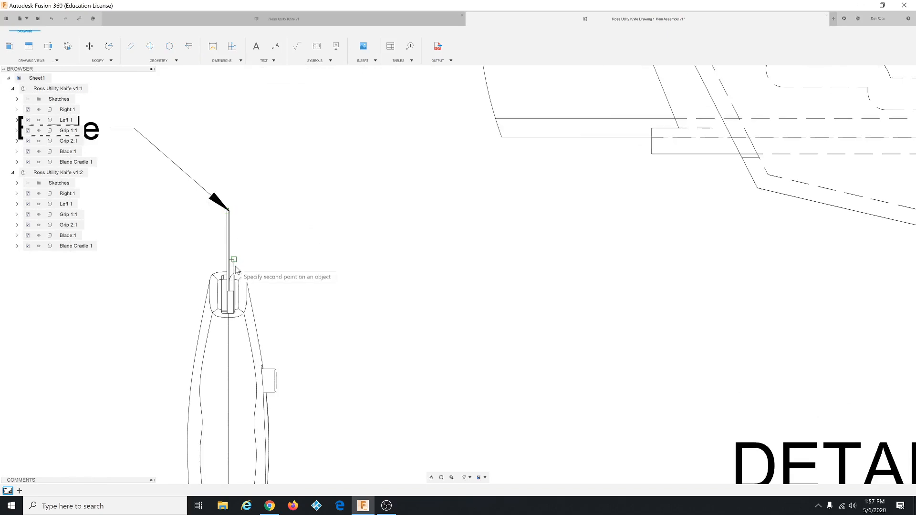
pyautogui.click(229, 316)
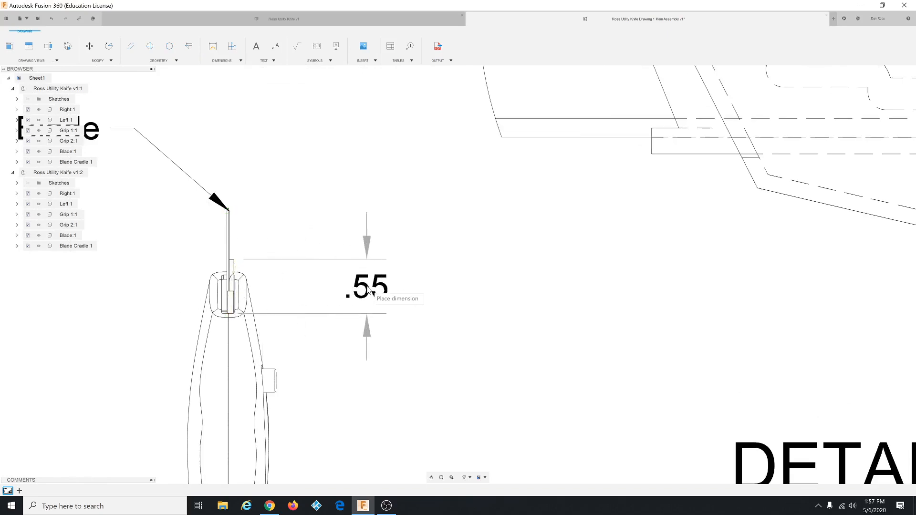
pyautogui.click(370, 286)
pyautogui.scroll(-3, 563, 232)
pyautogui.scroll(-2, 563, 232)
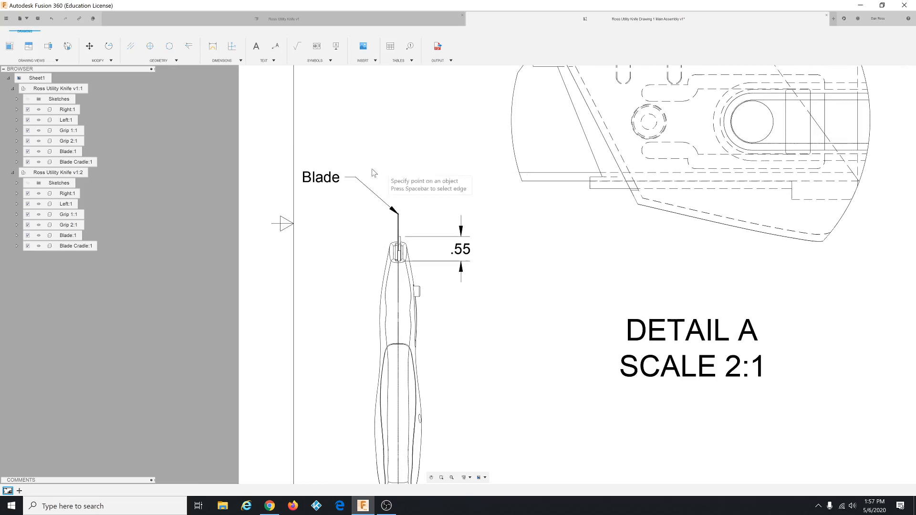
# Add baseline dimensions from the bottom view's short vertical dimension to the grip's upper edge, its lower edge and the handle's end.
pyautogui.click(231, 61)
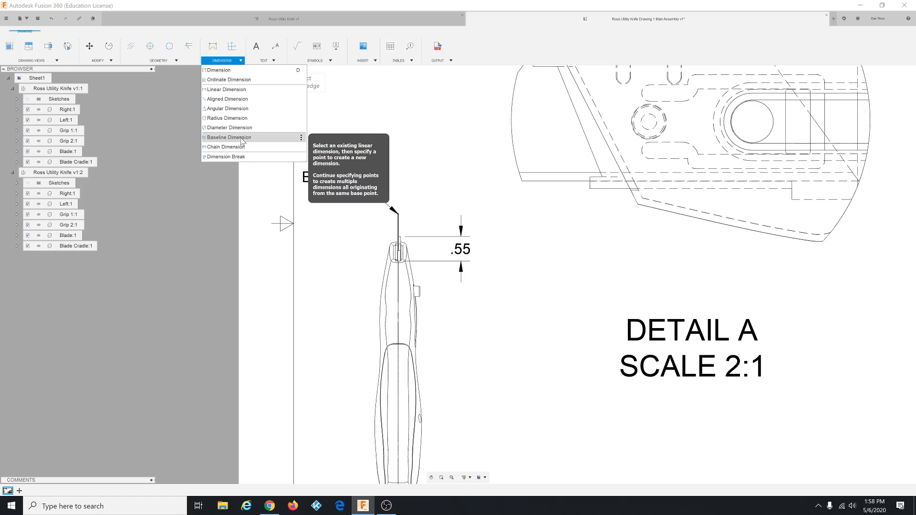
pyautogui.click(241, 141)
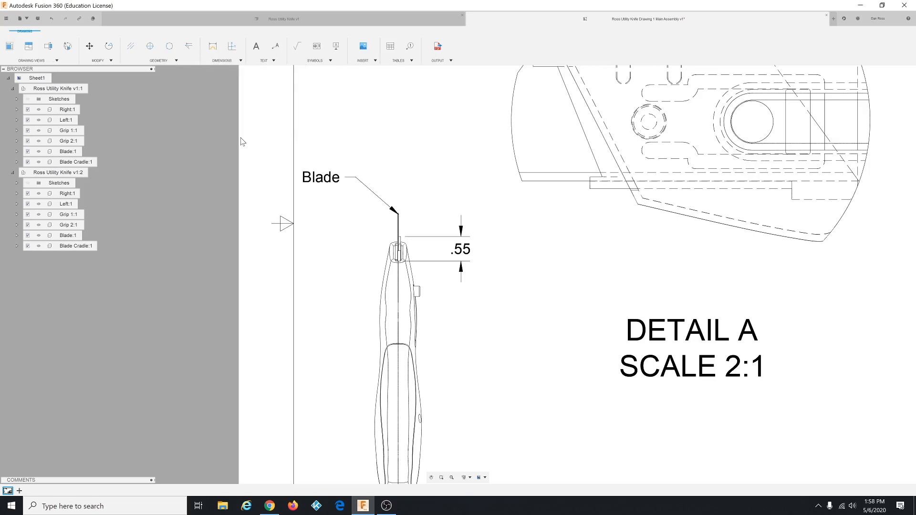
pyautogui.click(462, 238)
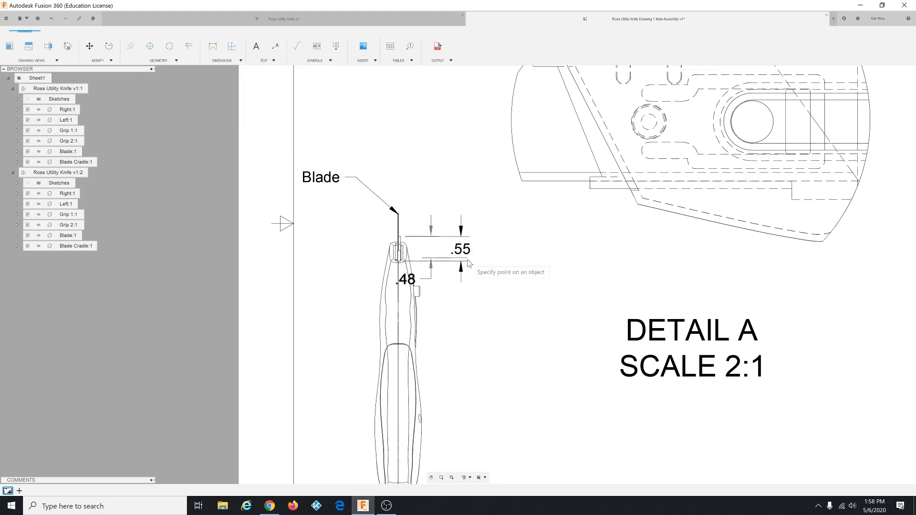
pyautogui.click(403, 344)
pyautogui.scroll(-2, 373, 229)
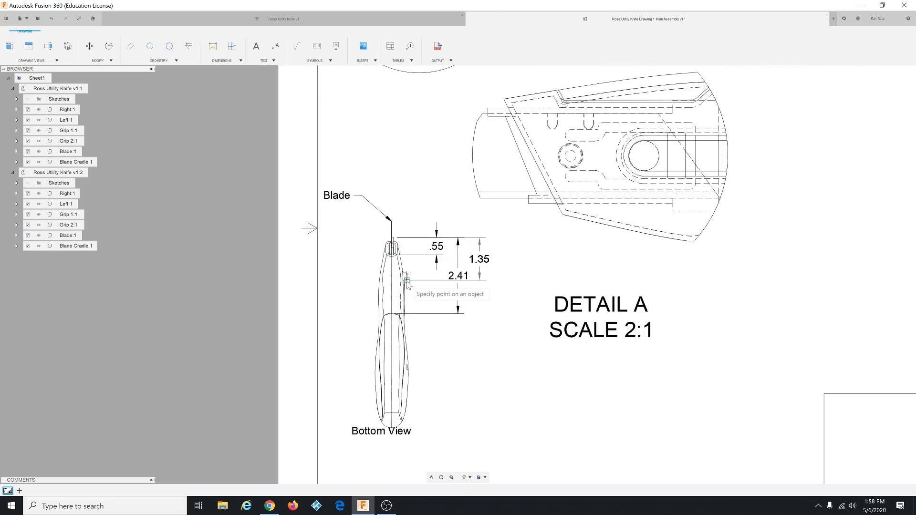
pyautogui.click(392, 413)
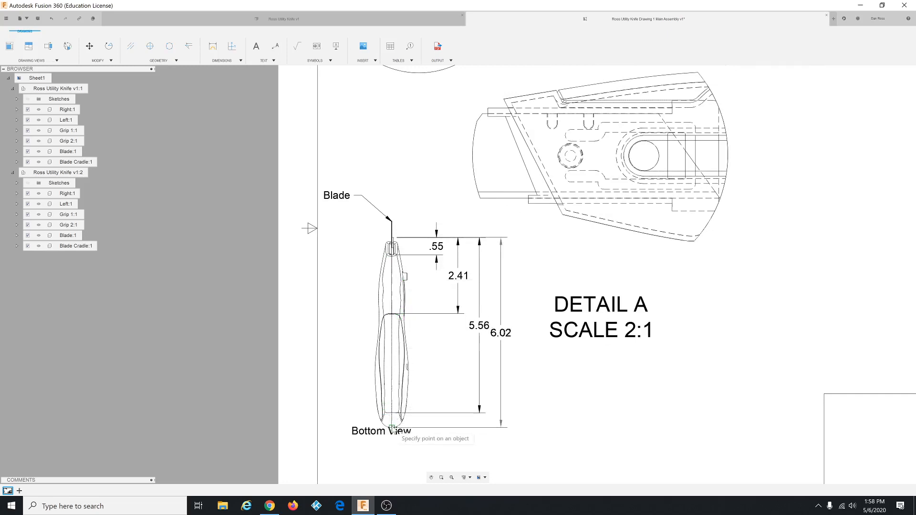
pyautogui.click(392, 427)
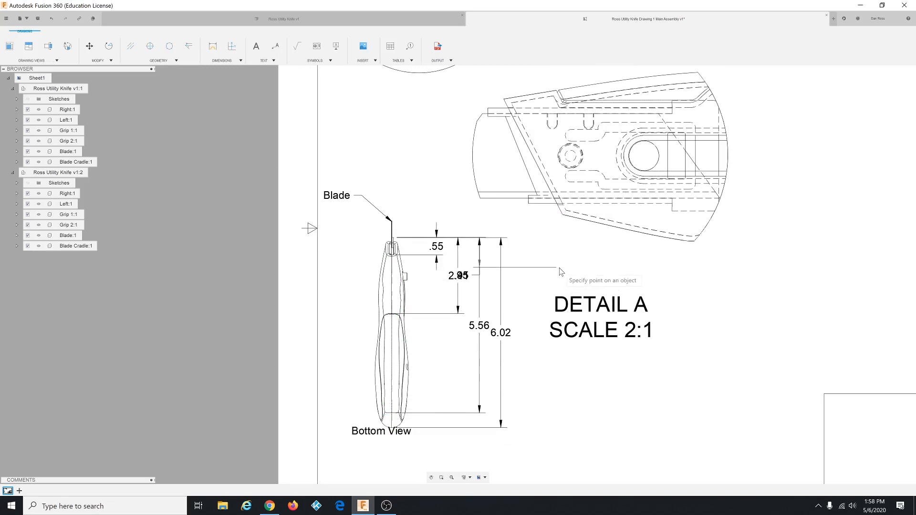
pyautogui.press('Escape')
# Delete the three baseline dimensions beside the bottom view, keeping the short base dimension.
pyautogui.scroll(-3, 559, 270)
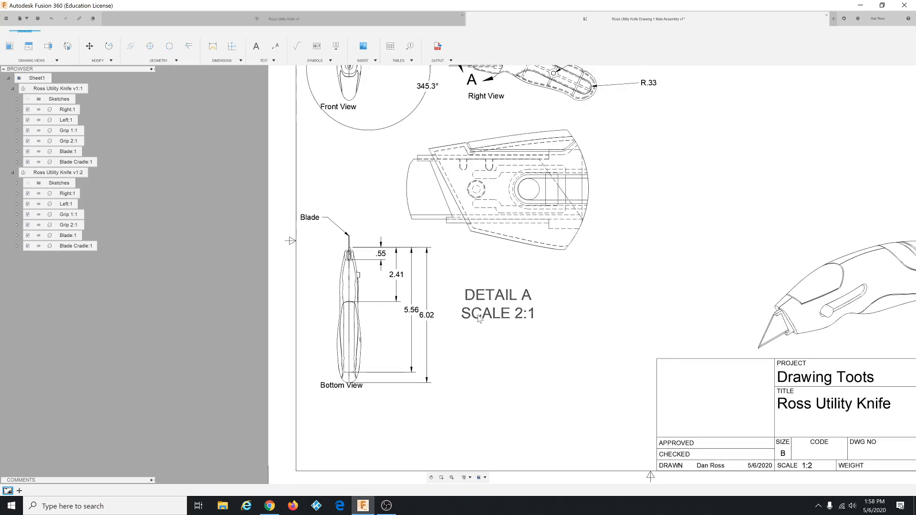
pyautogui.scroll(2, 532, 364)
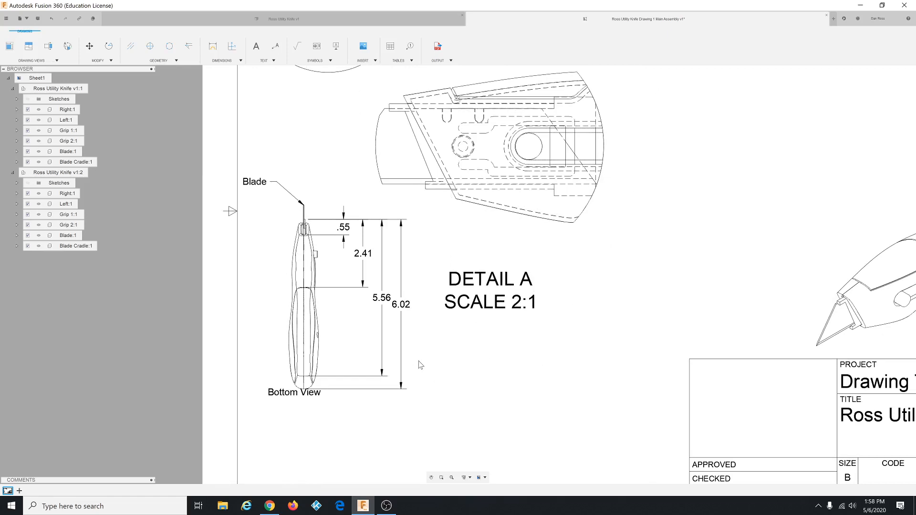
pyautogui.moveTo(421, 338); pyautogui.dragTo(355, 281)
pyautogui.press('Delete')
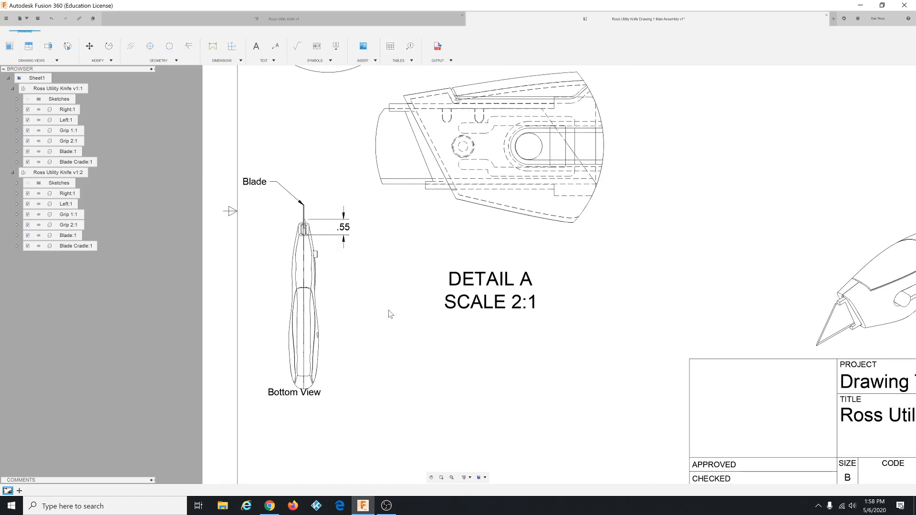
# Add chain dimensions to the bottom view from its short vertical dimension to the grip's upper edge, its lower edge and the handle's end.
pyautogui.click(230, 62)
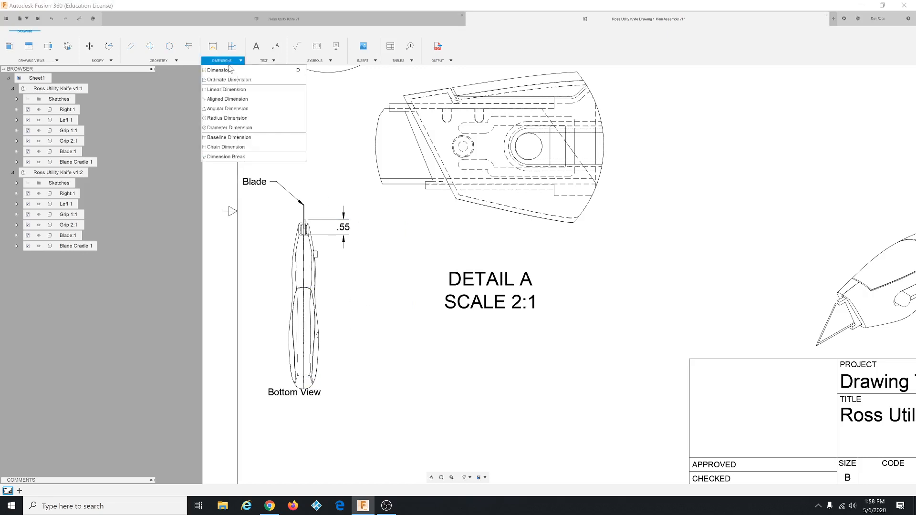
pyautogui.click(243, 146)
pyautogui.scroll(2, 248, 200)
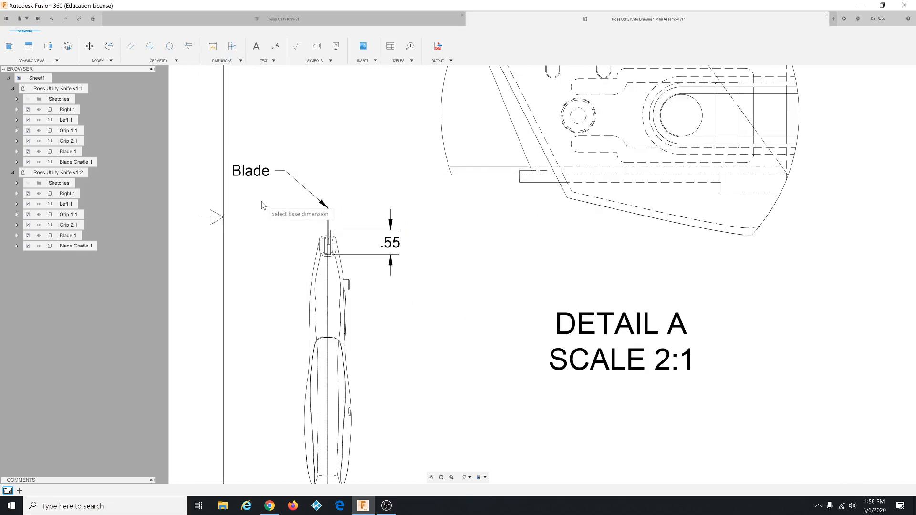
pyautogui.click(395, 235)
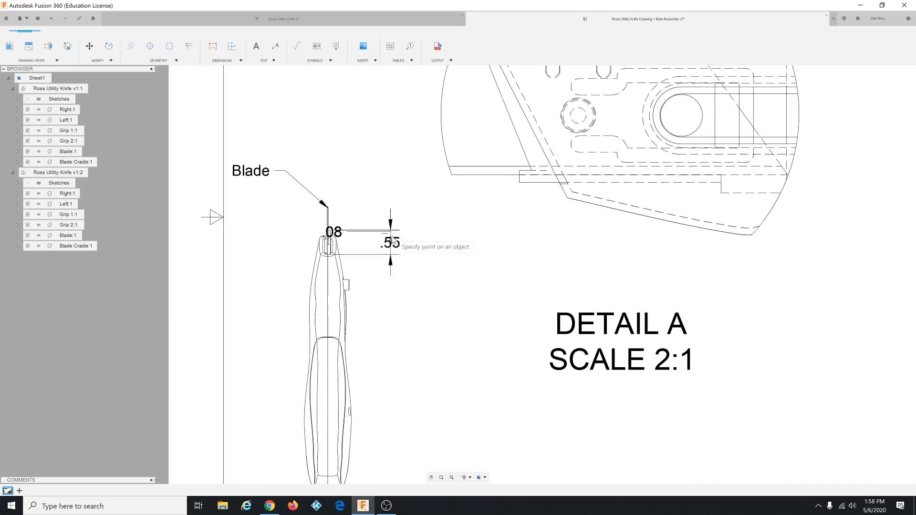
pyautogui.click(328, 339)
pyautogui.scroll(-2, 329, 339)
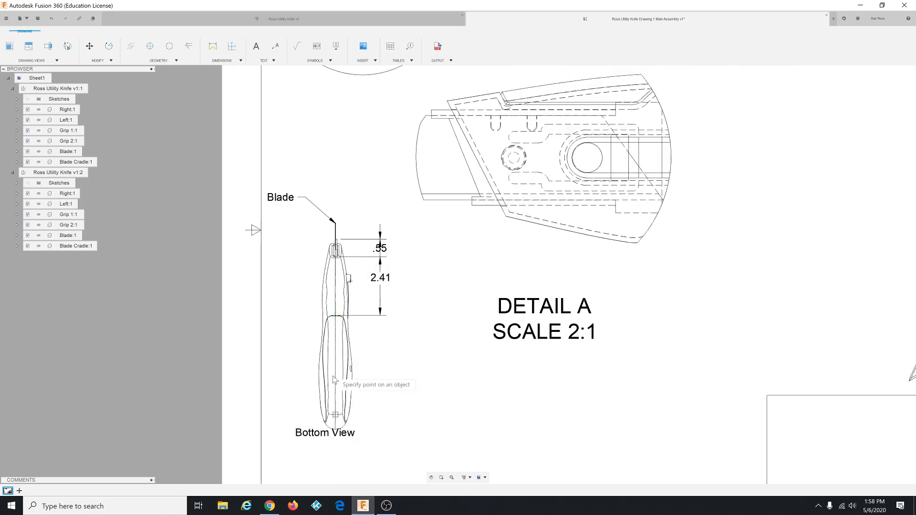
pyautogui.click(335, 416)
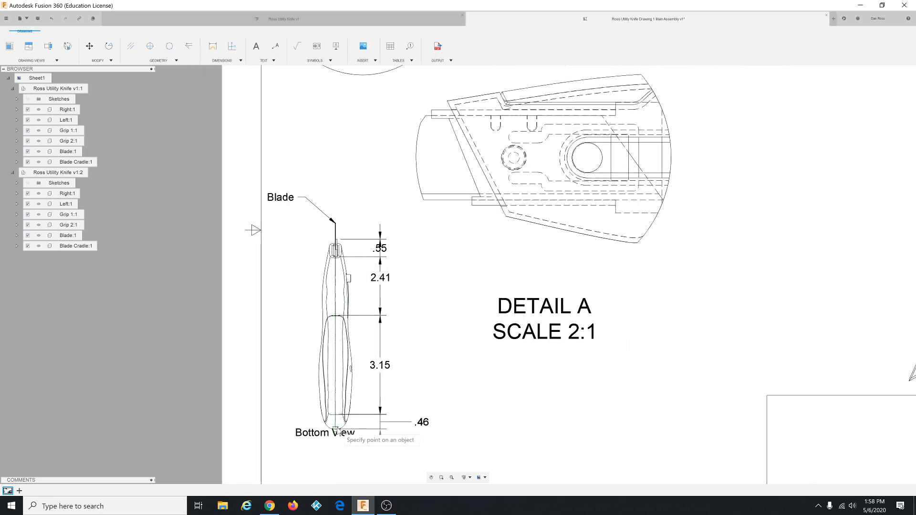
pyautogui.click(336, 430)
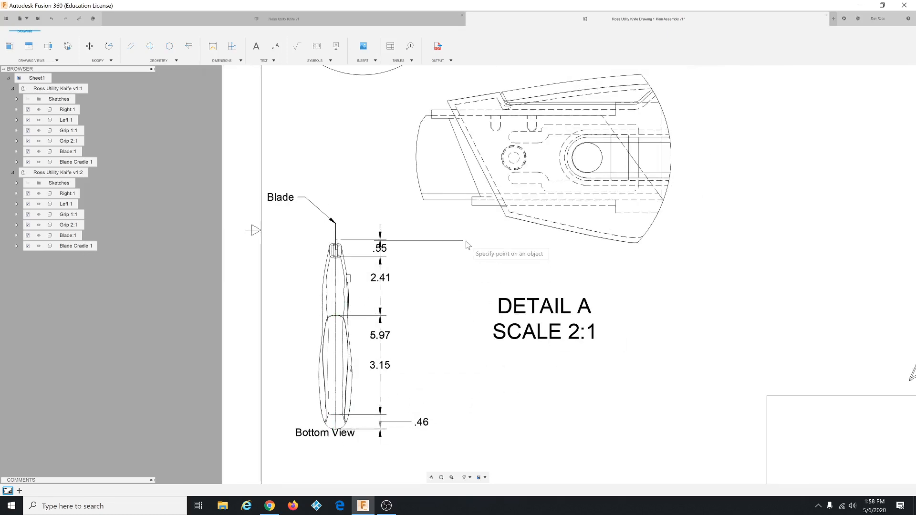
pyautogui.press('Escape')
# Create a parts list table with balloons from the isometric view and place it in the upper-right corner of the sheet border.
pyautogui.scroll(-5, 441, 259)
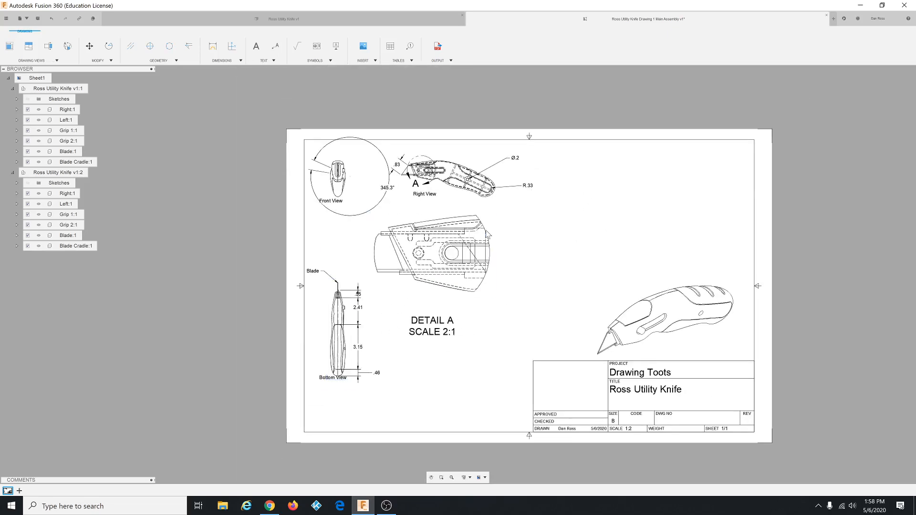
pyautogui.scroll(-2, 378, 231)
pyautogui.scroll(3, 575, 200)
pyautogui.scroll(-1, 530, 186)
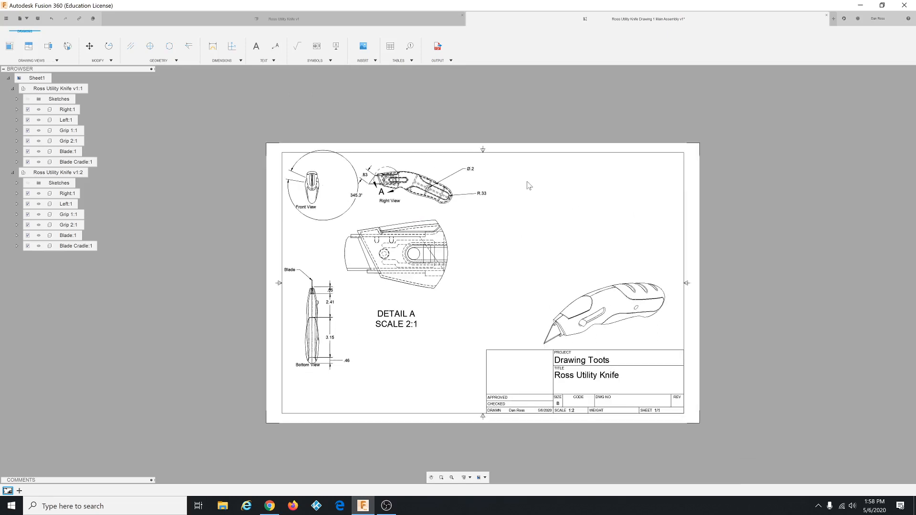
pyautogui.click(397, 53)
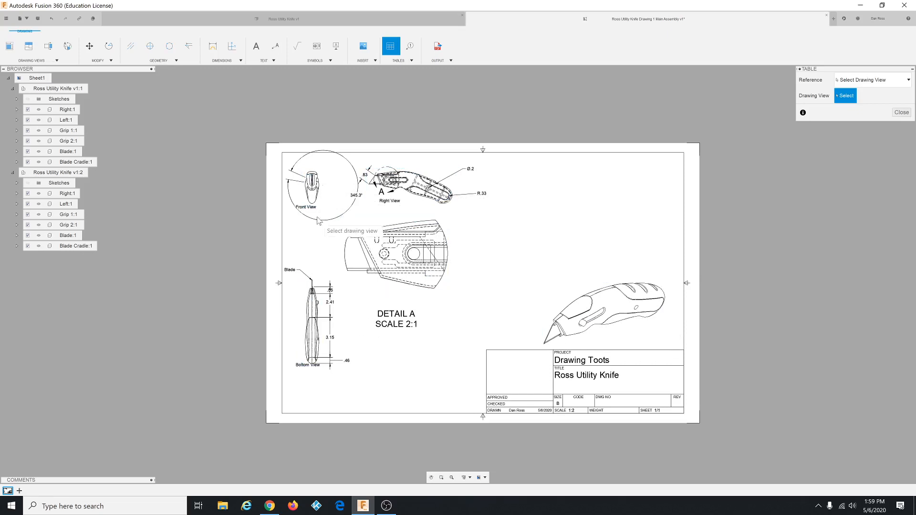
pyautogui.click(605, 313)
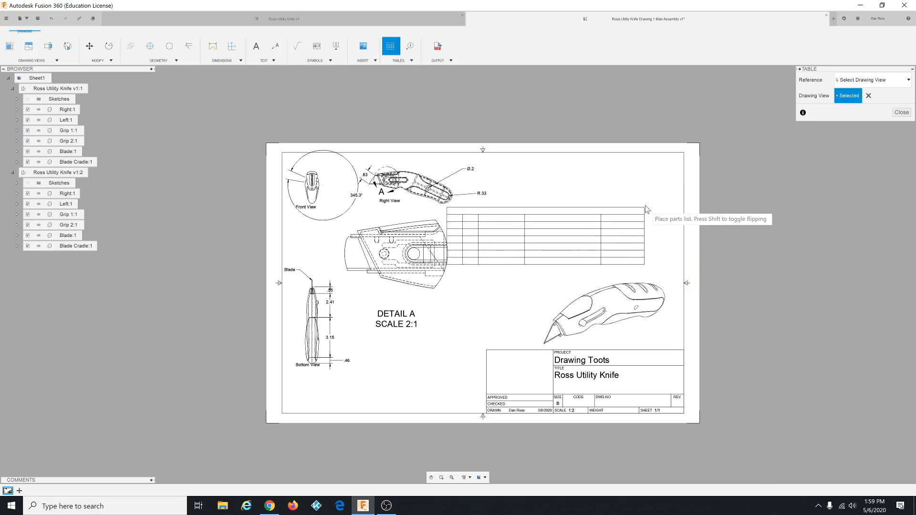
pyautogui.click(684, 152)
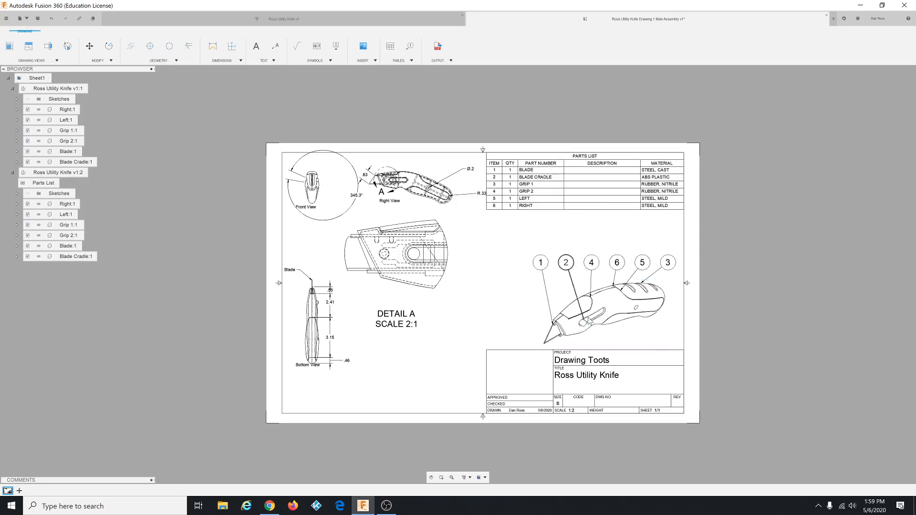
pyautogui.scroll(-2, 564, 311)
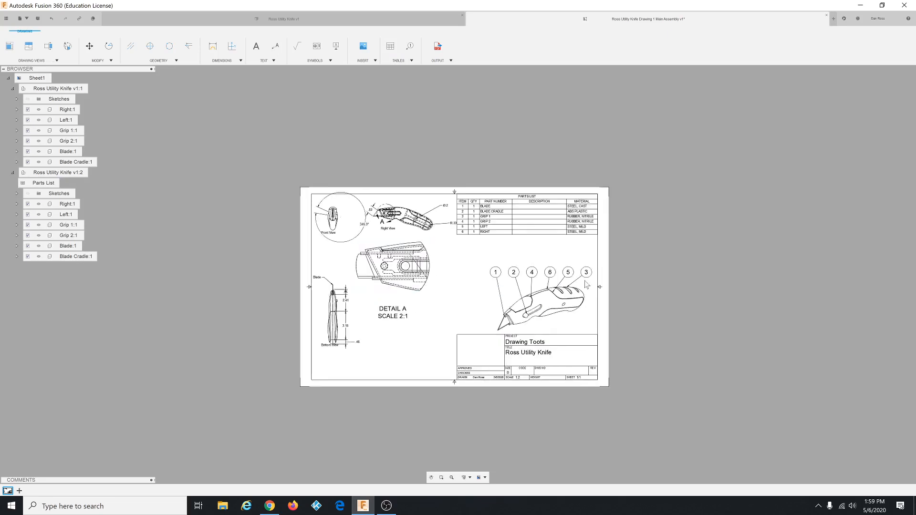
pyautogui.scroll(4, 515, 339)
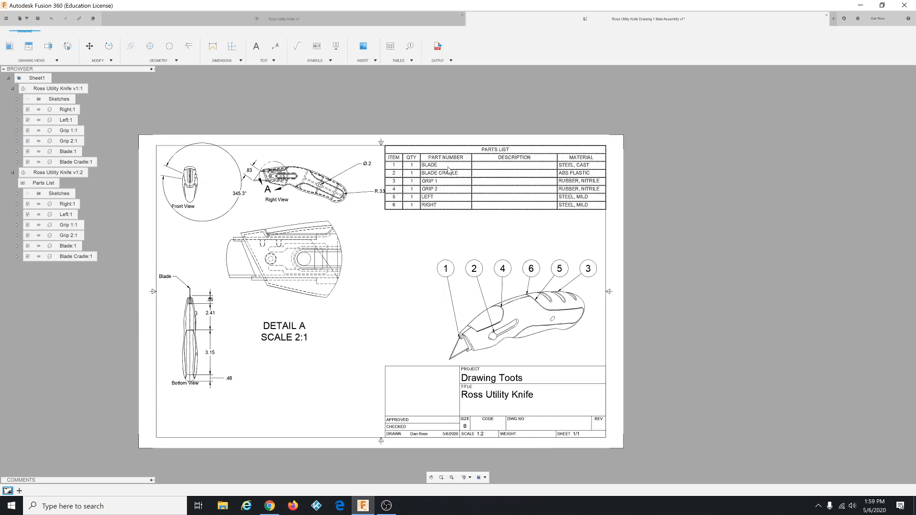
pyautogui.rightClick(480, 169)
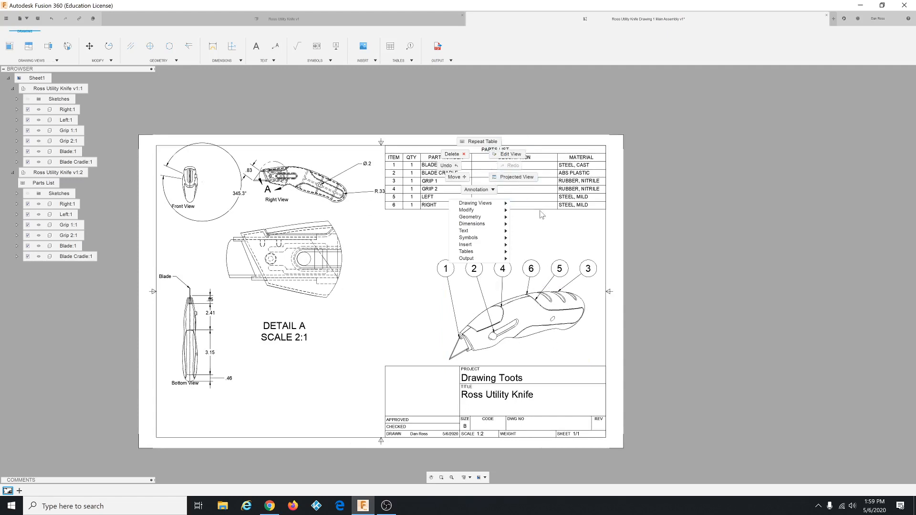
pyautogui.press('Escape')
pyautogui.rightClick(502, 174)
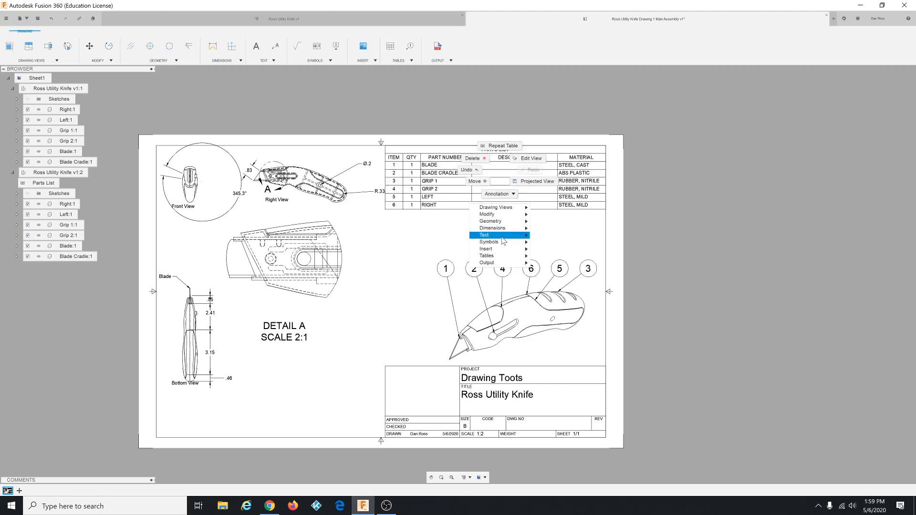
pyautogui.press('Escape')
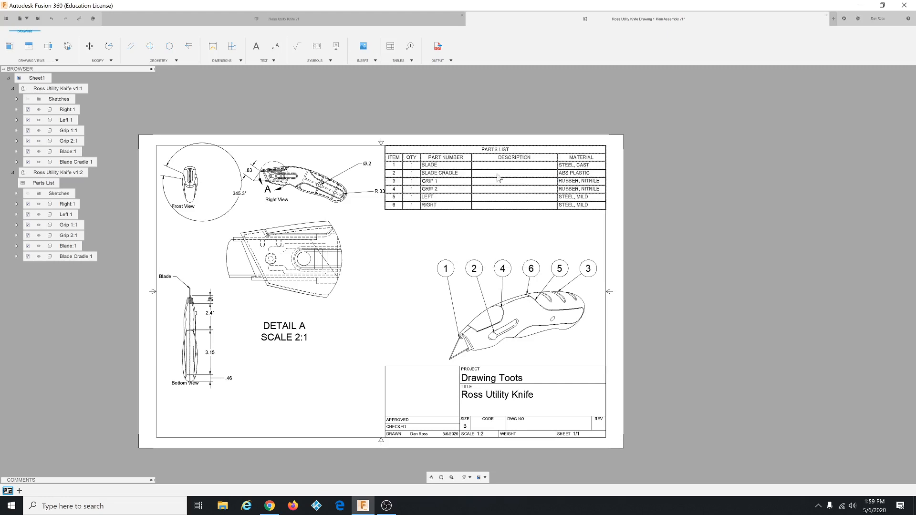
# Move balloon 1 down beside the blade and balloon 2 below the knife's handle in the isometric view.
pyautogui.scroll(-2, 428, 266)
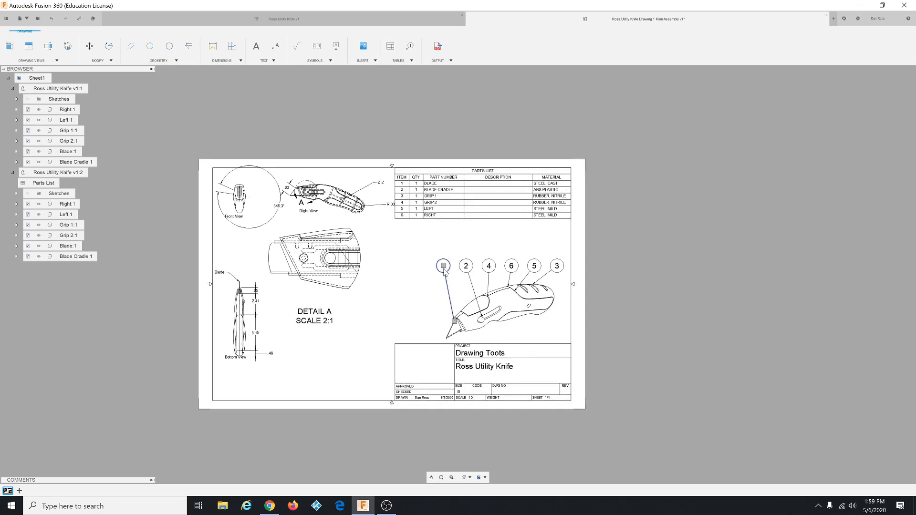
pyautogui.moveTo(444, 265); pyautogui.dragTo(436, 304)
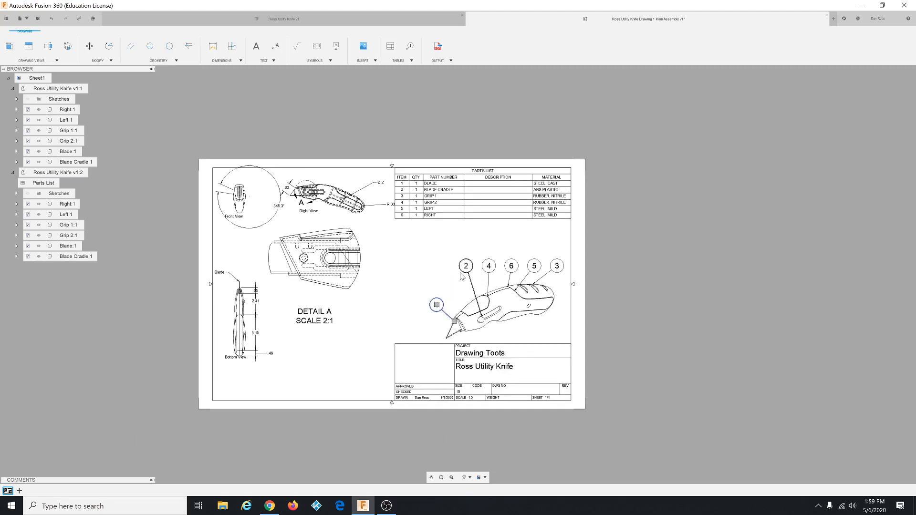
pyautogui.moveTo(466, 266); pyautogui.dragTo(524, 336)
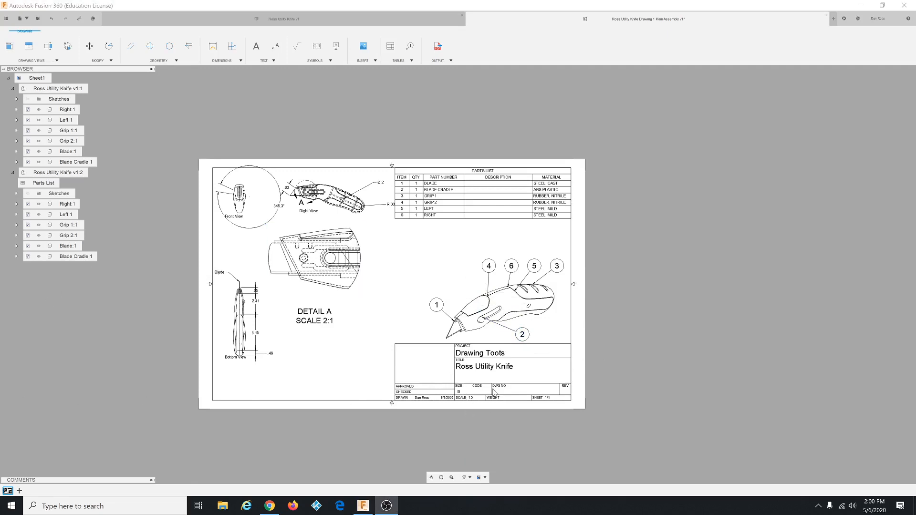
# Compare the title block and the isometric view with the 3D knife model by switching between the drawing and the design.
pyautogui.click(543, 367)
pyautogui.scroll(4, 496, 376)
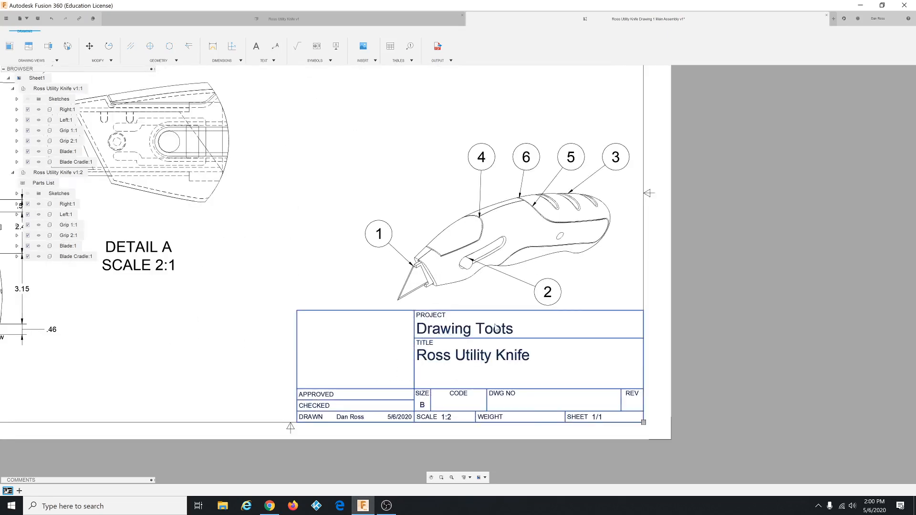
pyautogui.scroll(-2, 492, 347)
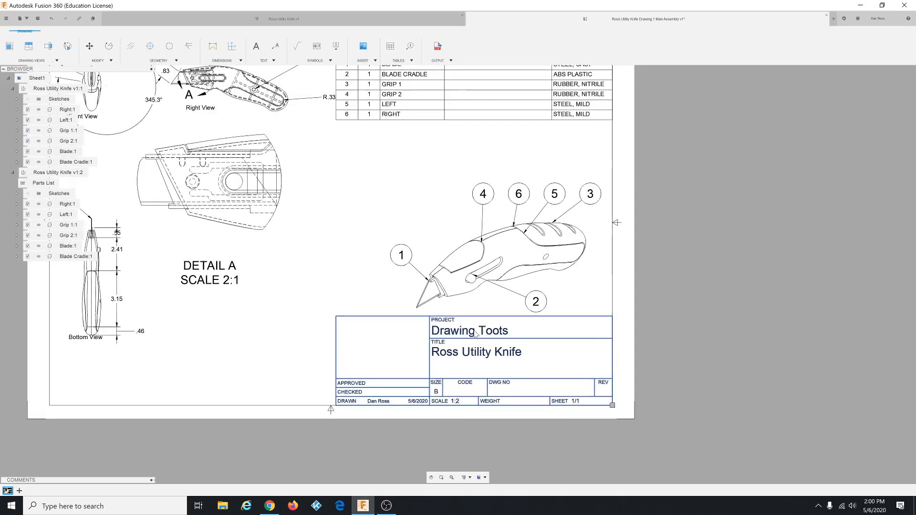
pyautogui.scroll(3, 527, 361)
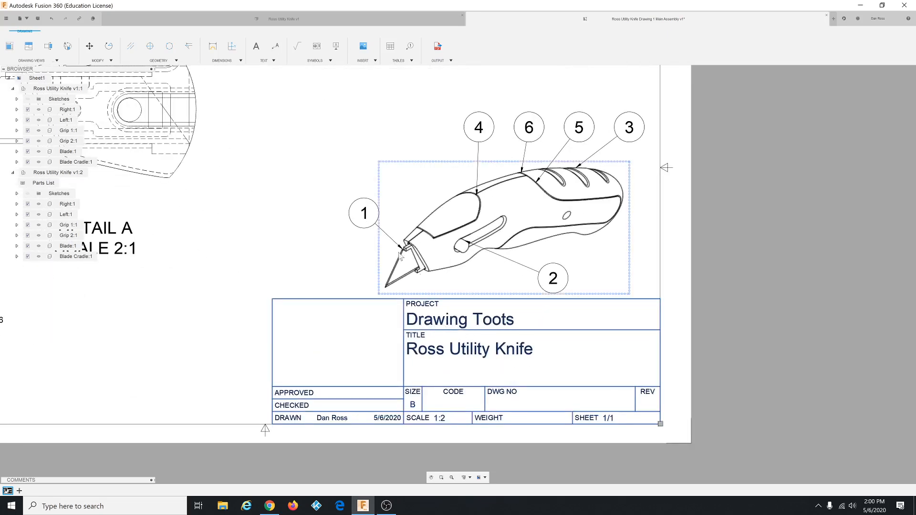
pyautogui.hotkey('ctrl', 'Tab')
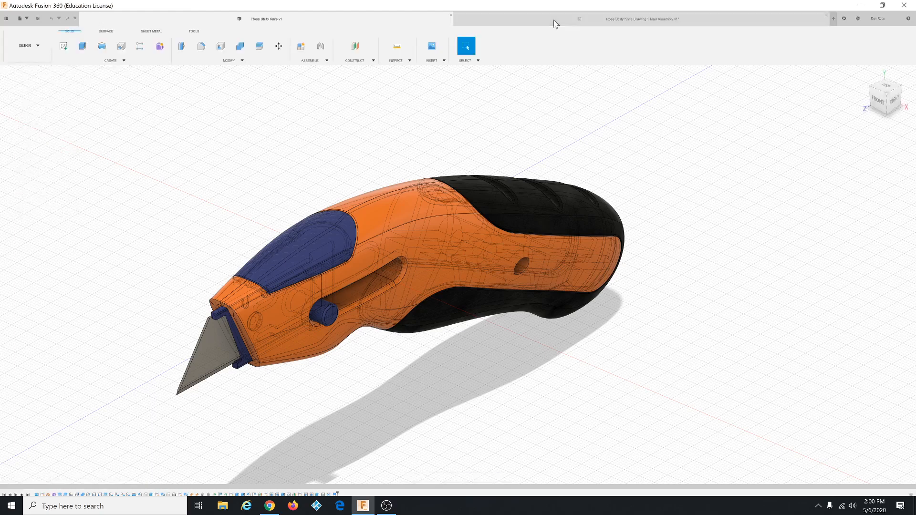
pyautogui.click(554, 19)
pyautogui.click(353, 20)
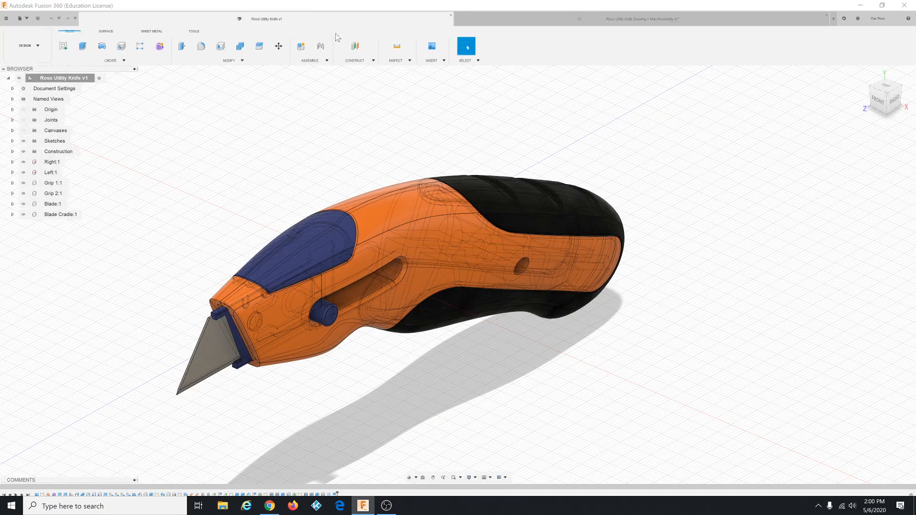
pyautogui.click(534, 24)
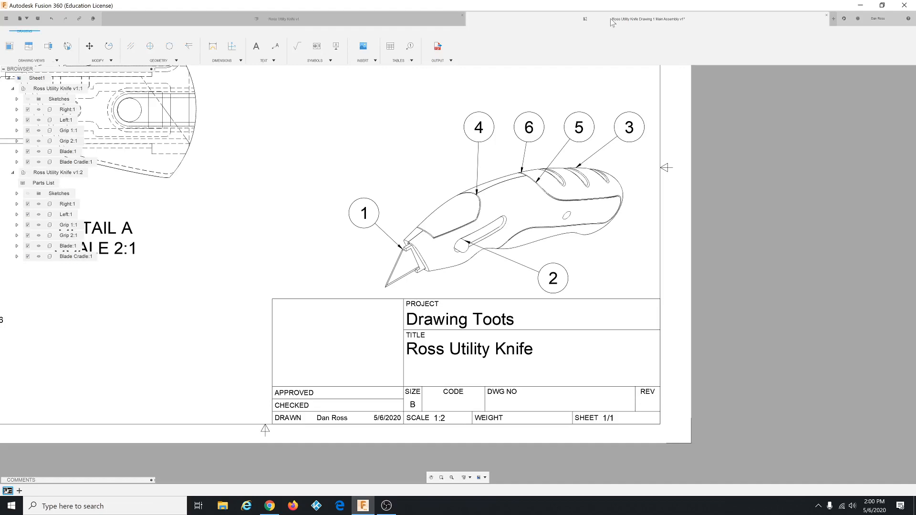
pyautogui.click(347, 18)
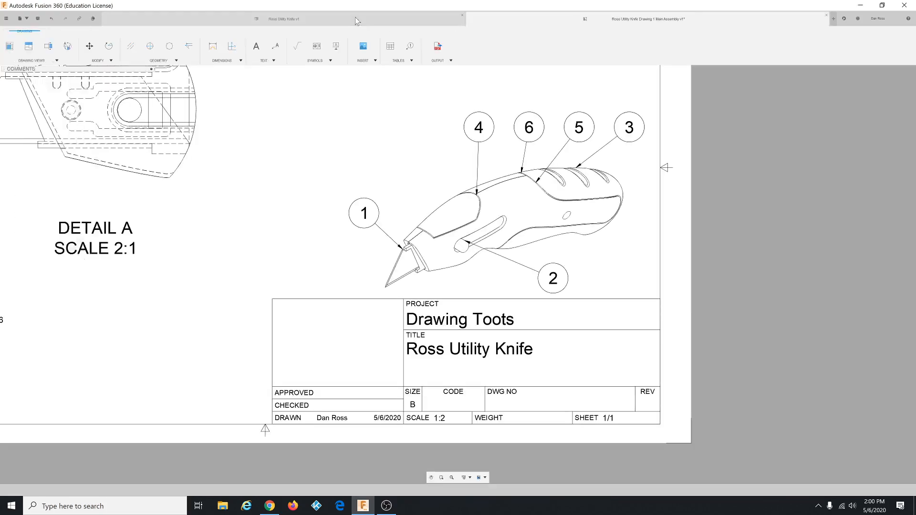
pyautogui.click(355, 17)
pyautogui.click(529, 20)
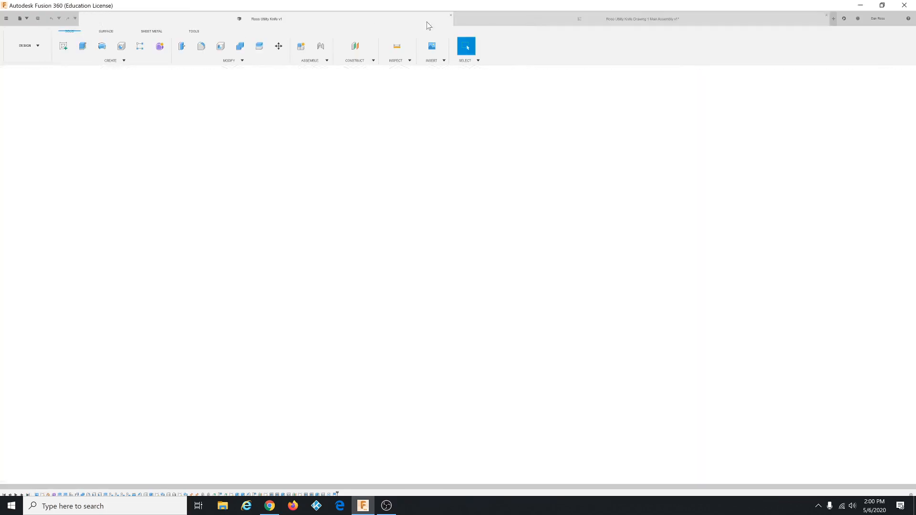
pyautogui.click(377, 18)
pyautogui.click(517, 20)
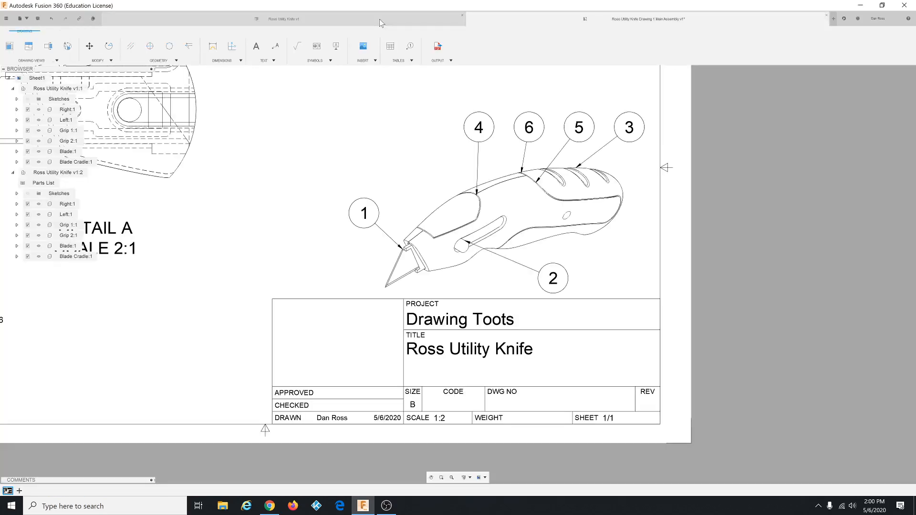
pyautogui.click(380, 19)
pyautogui.click(519, 19)
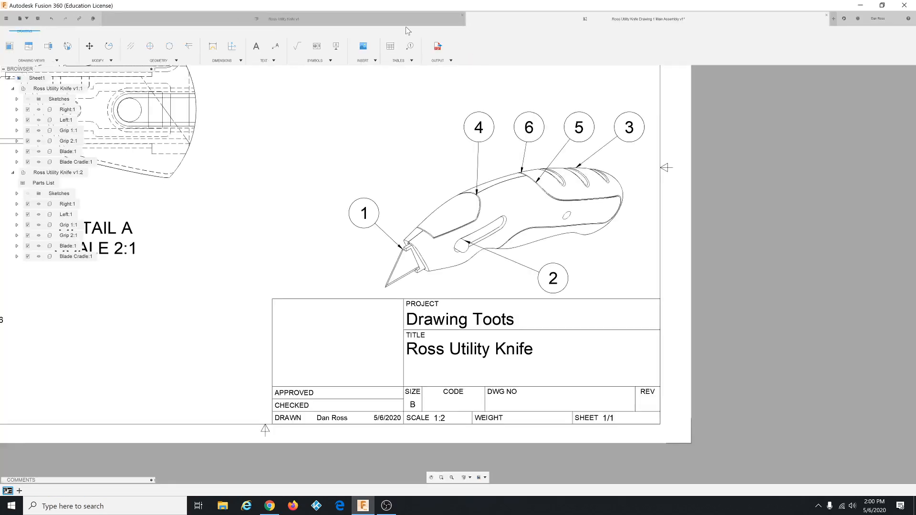
# Check the title block against the design document and show the Drawing Toots project's file list to compare the names.
pyautogui.scroll(3, 498, 315)
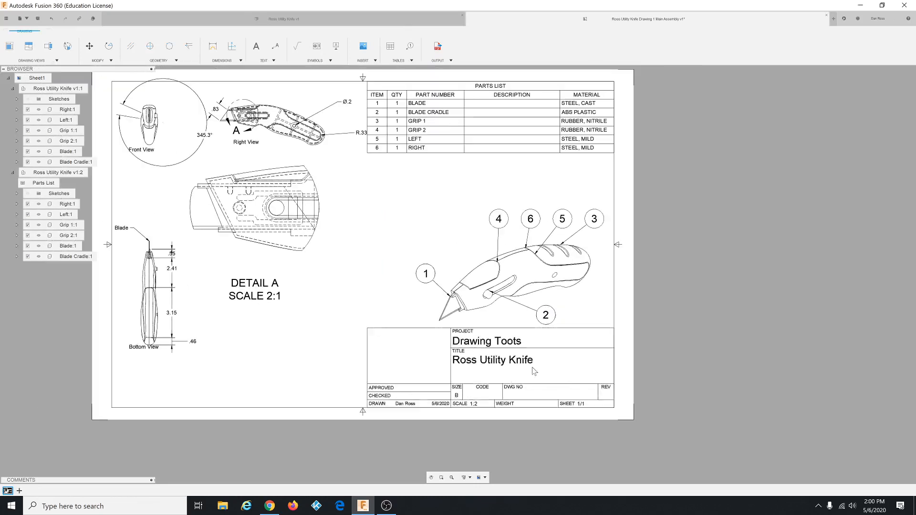
pyautogui.scroll(2, 498, 346)
pyautogui.click(483, 348)
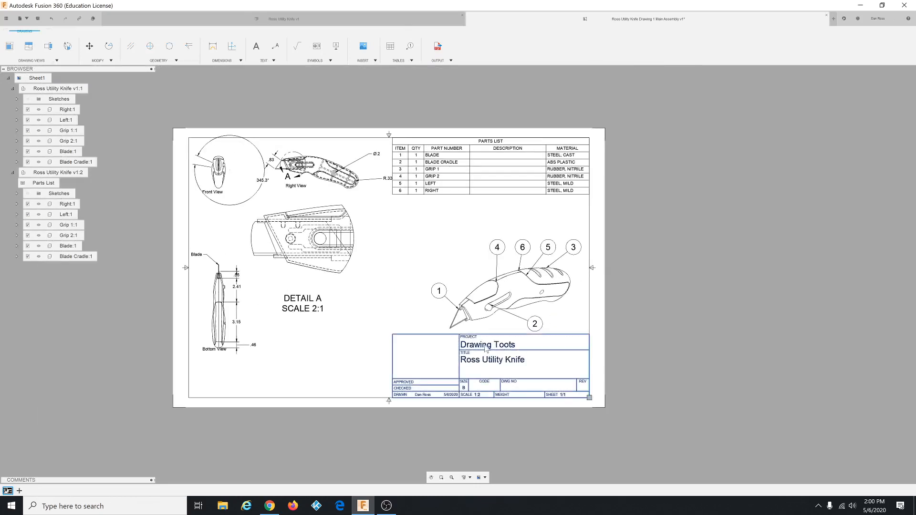
pyautogui.click(308, 18)
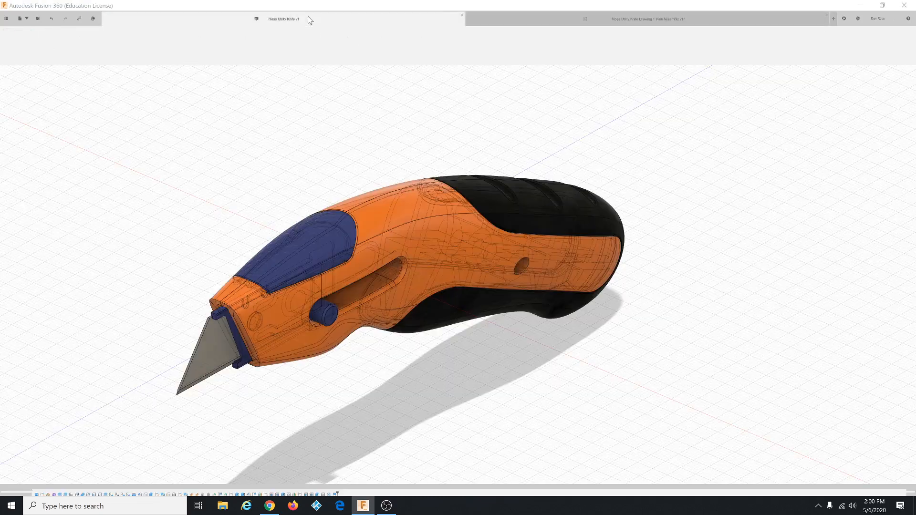
pyautogui.click(554, 20)
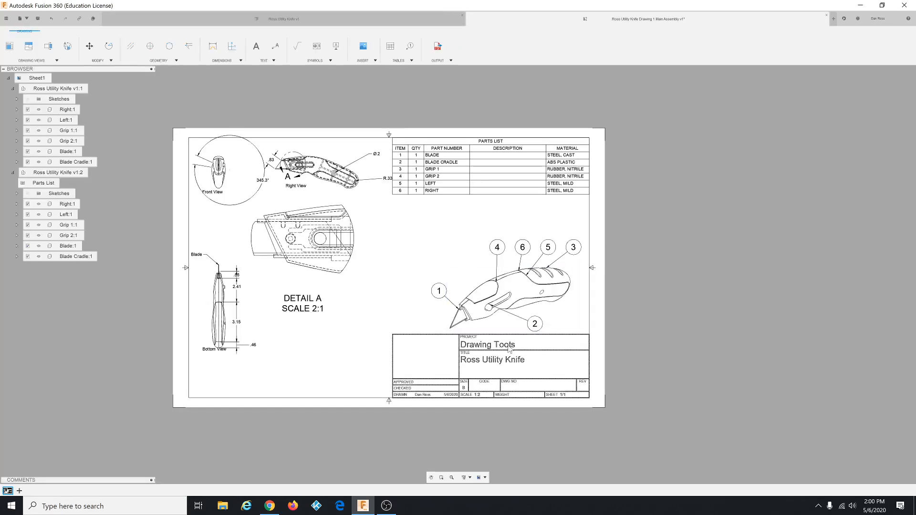
pyautogui.scroll(3, 478, 366)
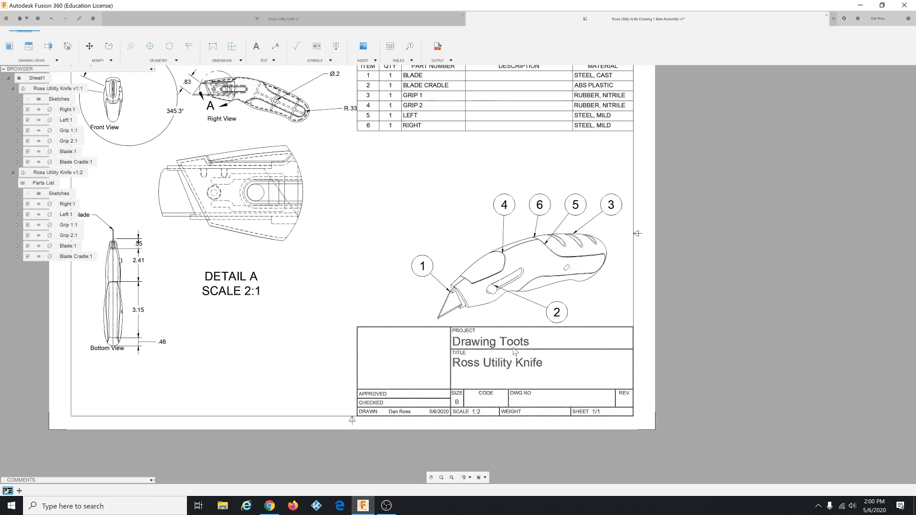
pyautogui.click(6, 18)
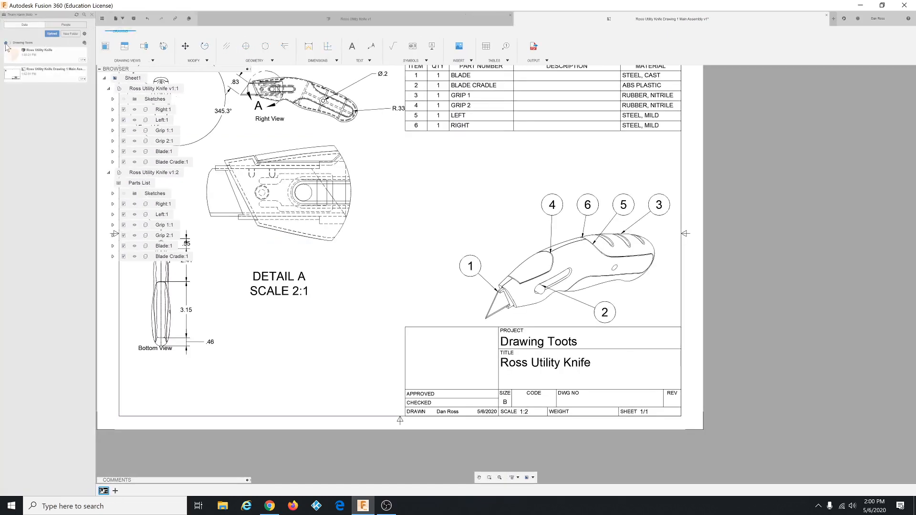
# Show the full project list to compare it with the title block's project name, close the data panel and check the 3D knife design.
pyautogui.click(6, 43)
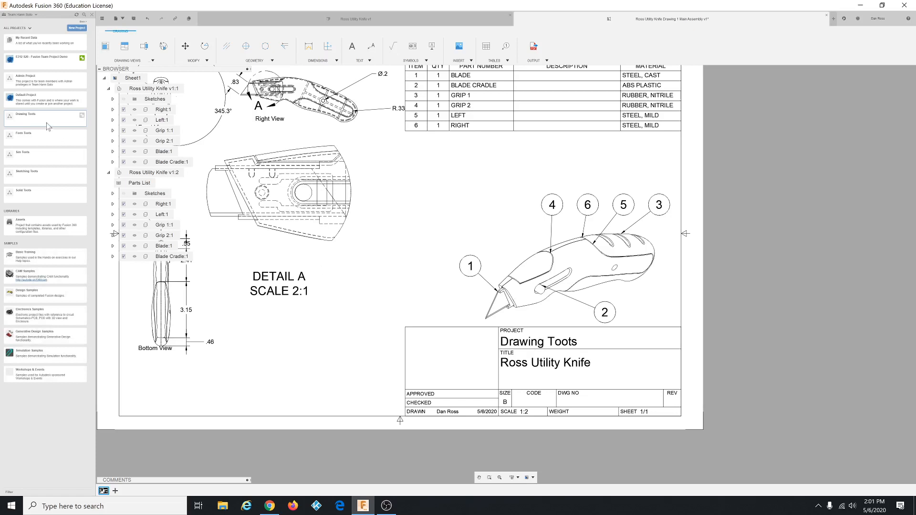
pyautogui.click(536, 350)
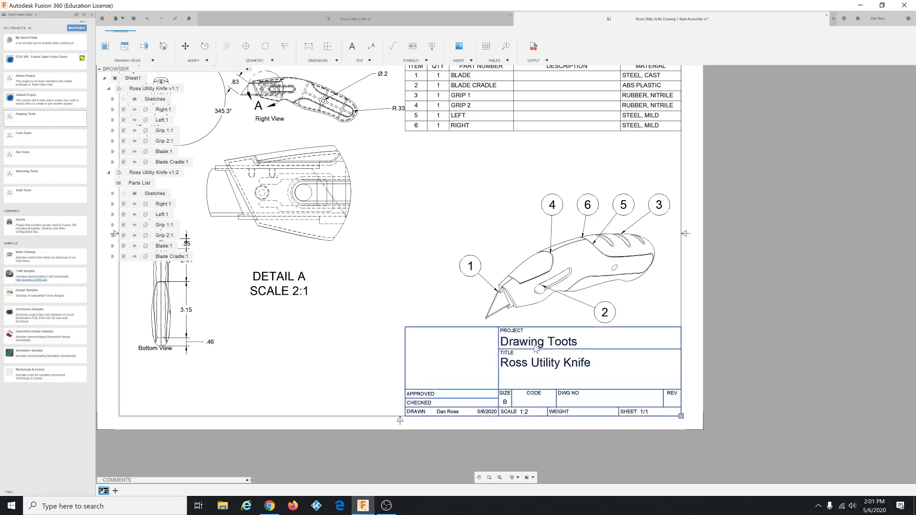
pyautogui.click(90, 14)
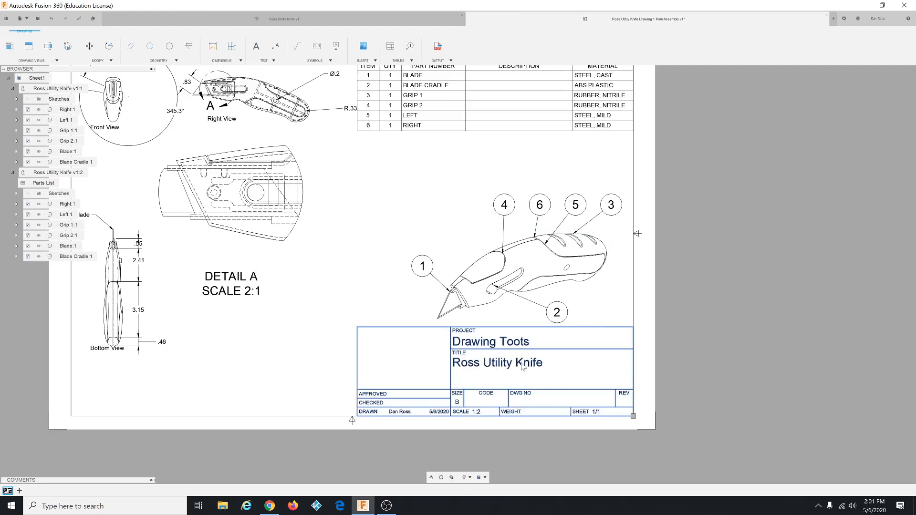
pyautogui.click(287, 19)
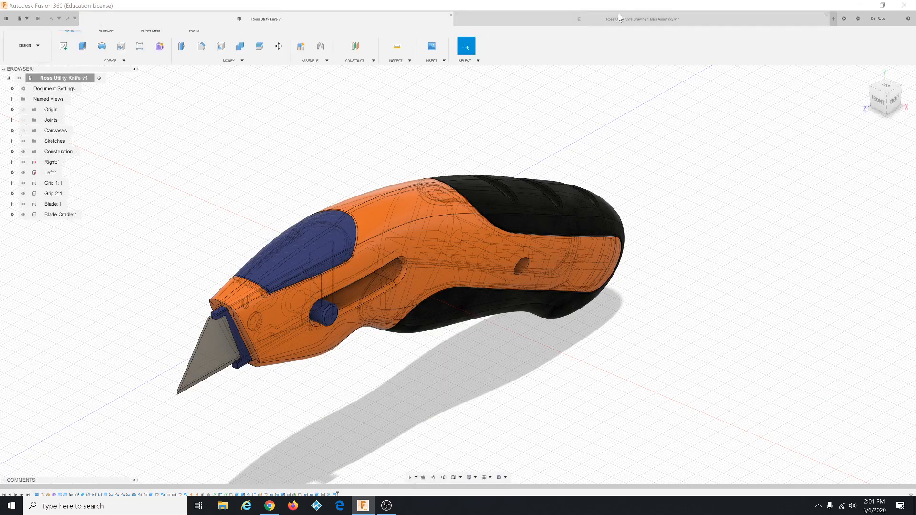
pyautogui.click(617, 17)
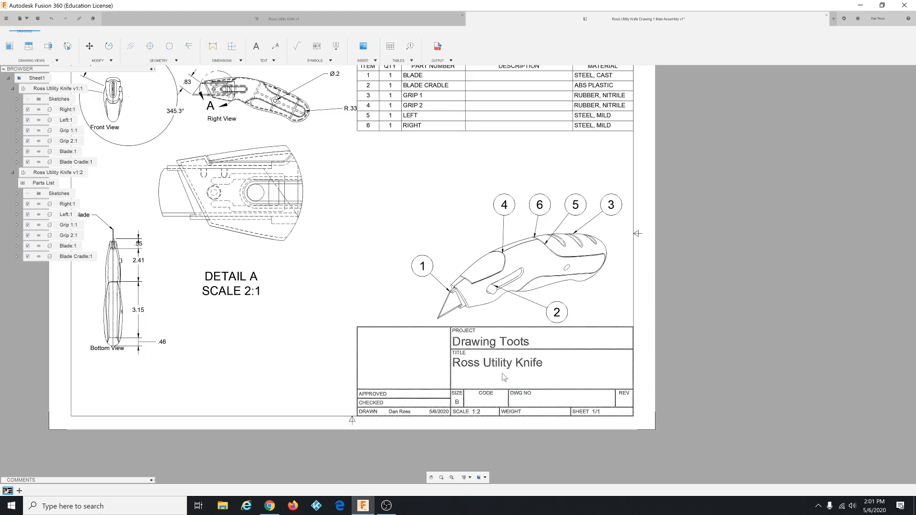
# Fill in the title block with drawing number 42, code 24 and weight "Super Heavy", and finish editing it.
pyautogui.doubleClick(517, 405)
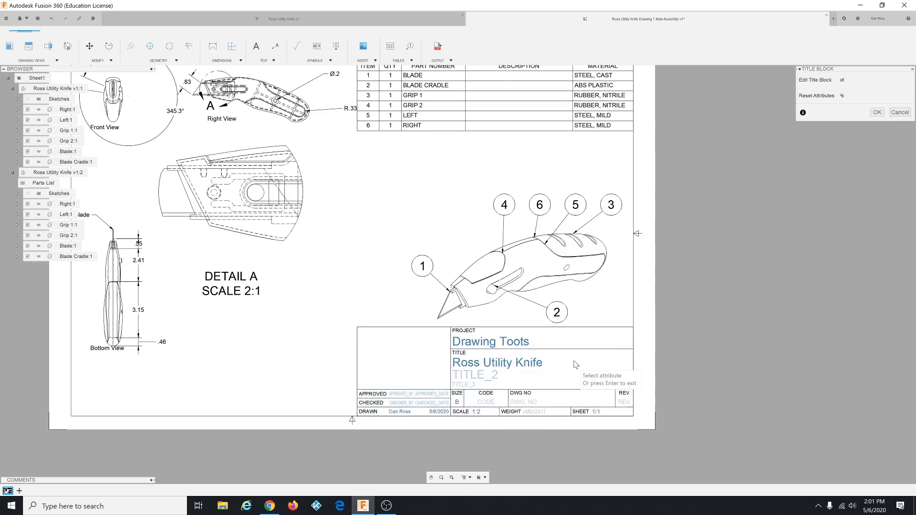
pyautogui.press('Return')
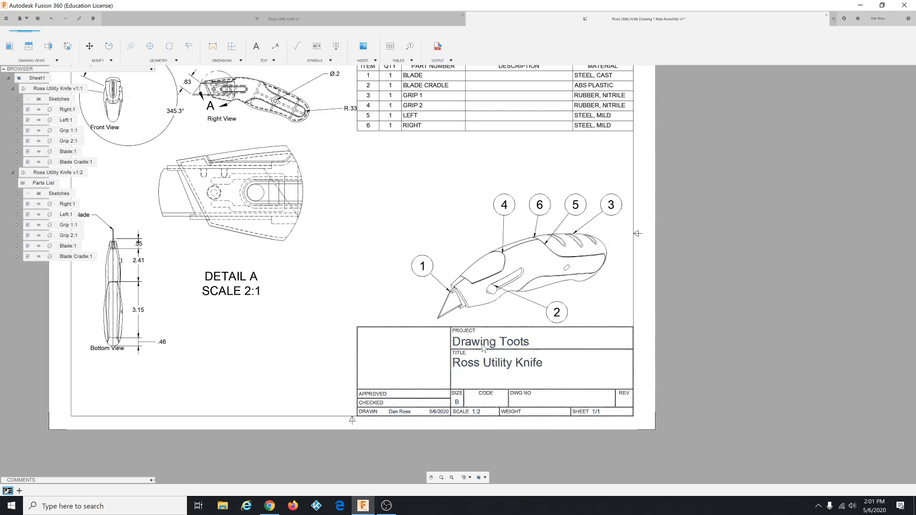
pyautogui.doubleClick(499, 367)
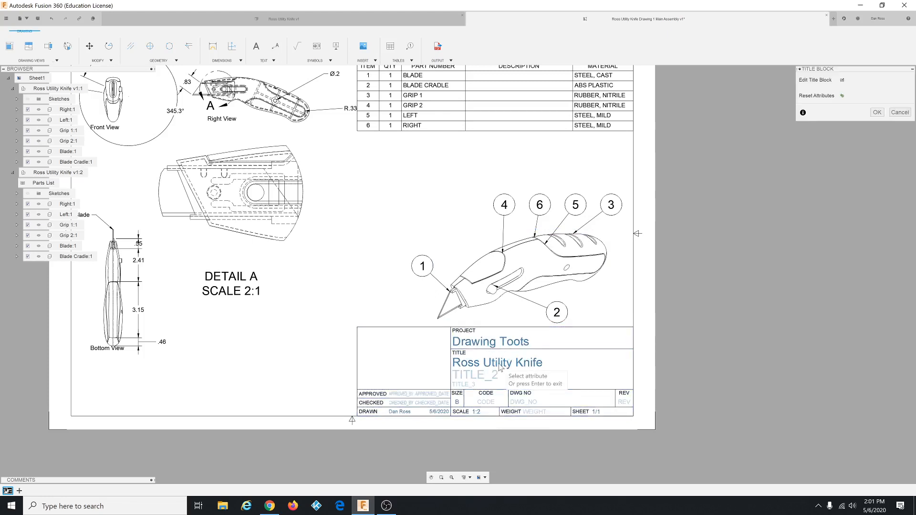
pyautogui.click(526, 405)
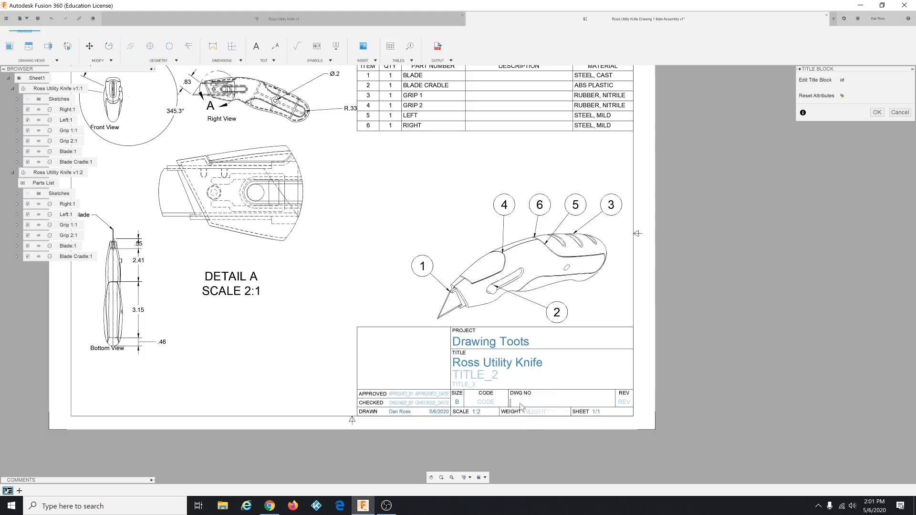
pyautogui.write('42')
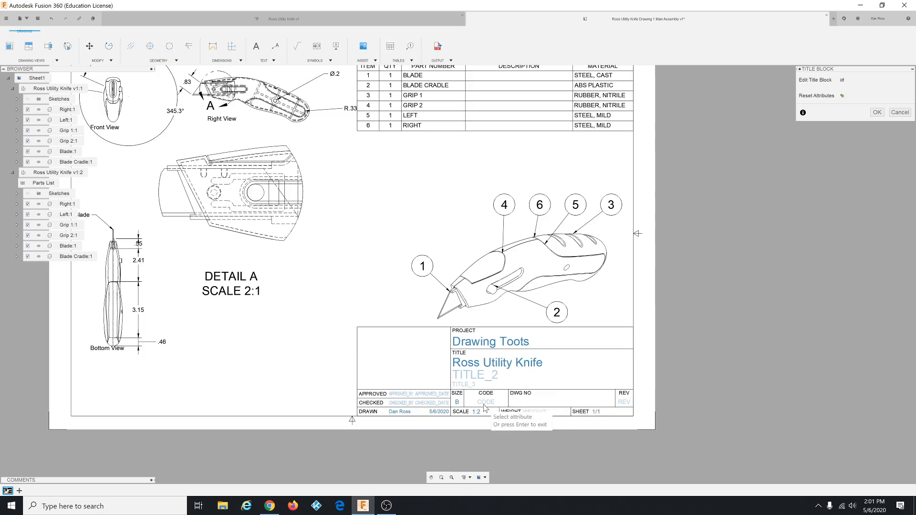
pyautogui.click(494, 405)
pyautogui.write('24')
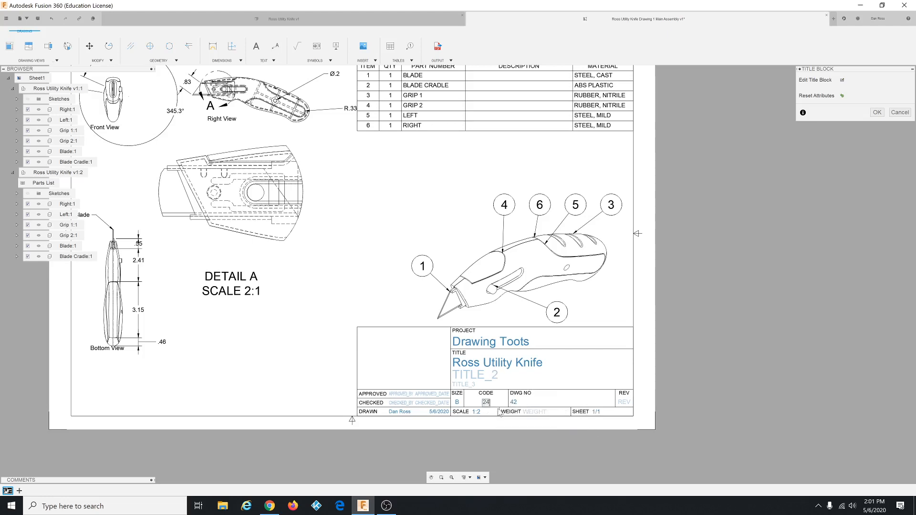
pyautogui.click(536, 414)
pyautogui.write('Super Heavy')
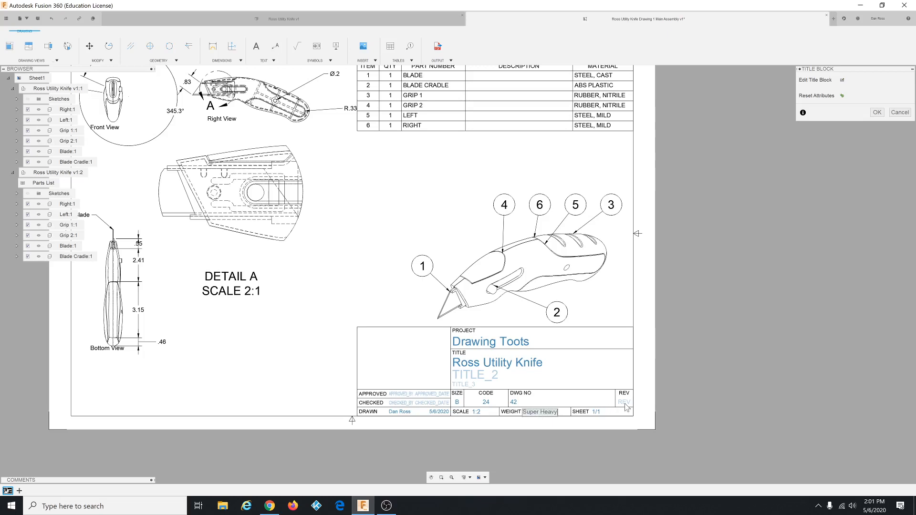
pyautogui.click(626, 320)
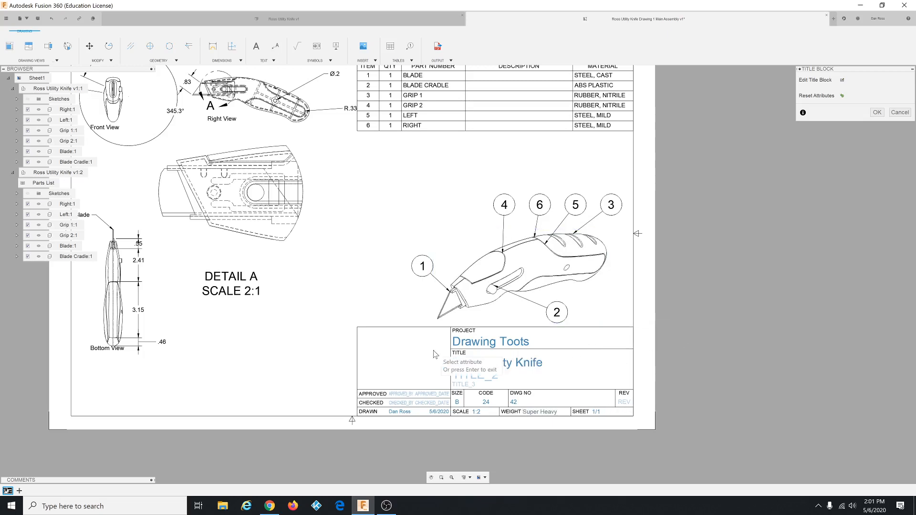
pyautogui.click(367, 22)
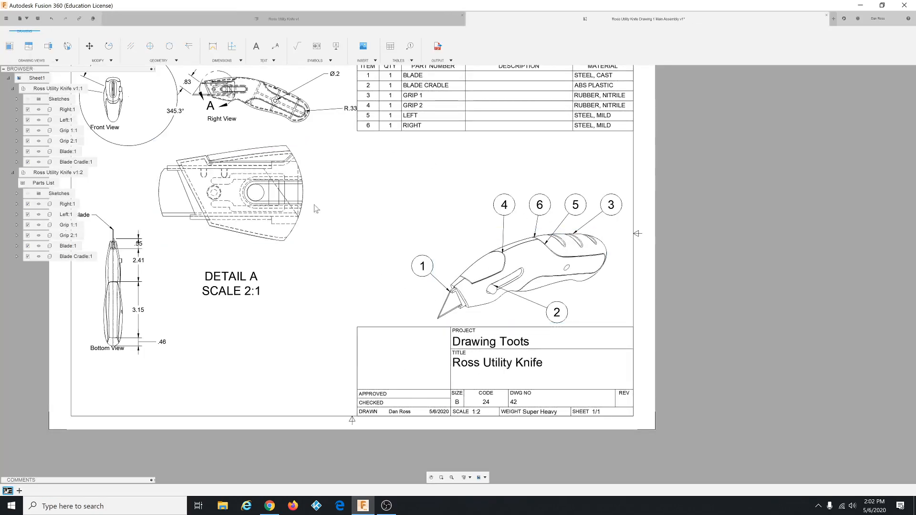
# Compare the drawing sheet with the 3D knife model and inspect the slider button in the front view.
pyautogui.scroll(-4, 509, 349)
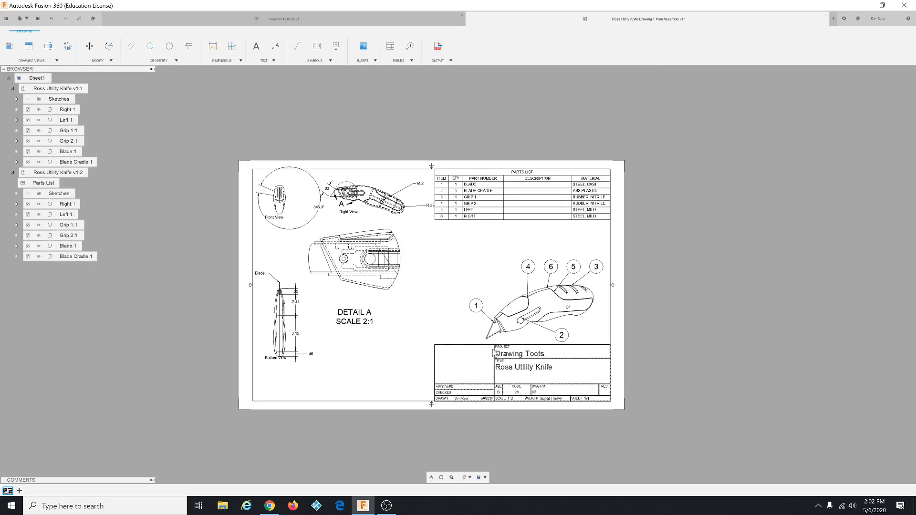
pyautogui.click(335, 19)
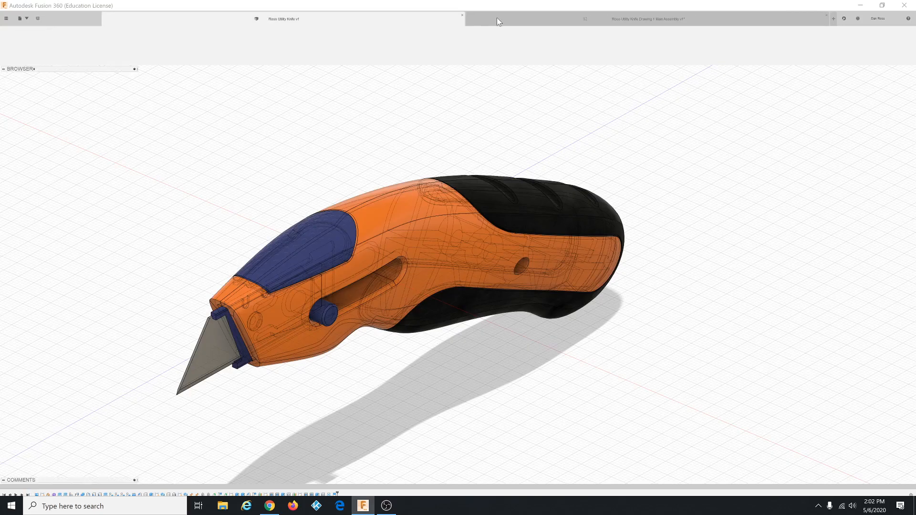
pyautogui.click(611, 19)
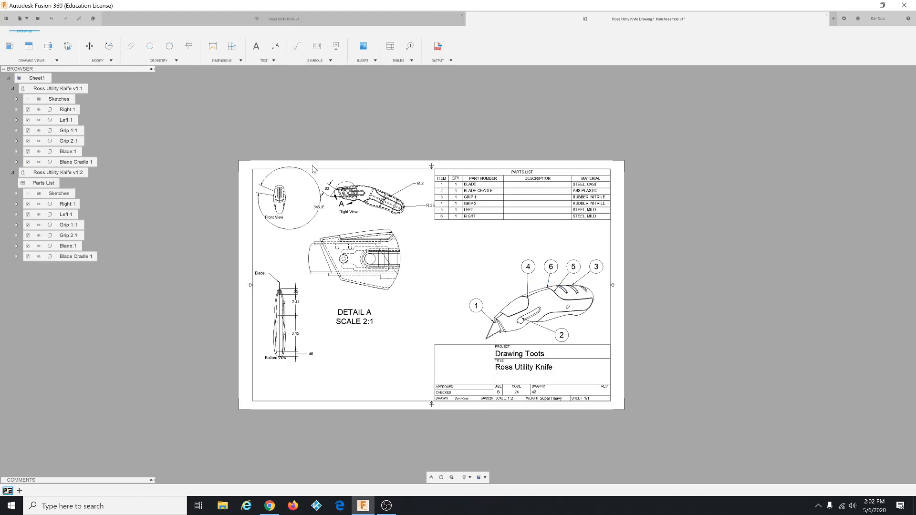
pyautogui.scroll(3, 293, 205)
pyautogui.scroll(2, 287, 195)
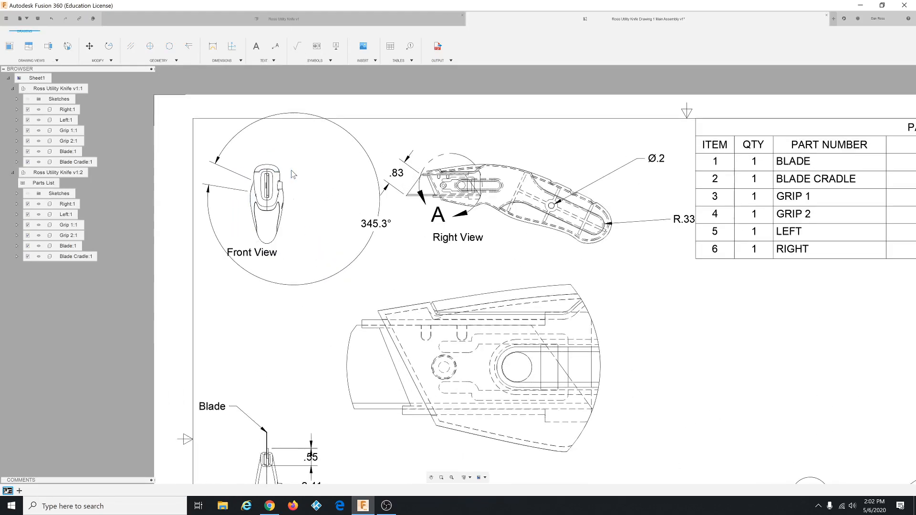
pyautogui.scroll(-4, 212, 184)
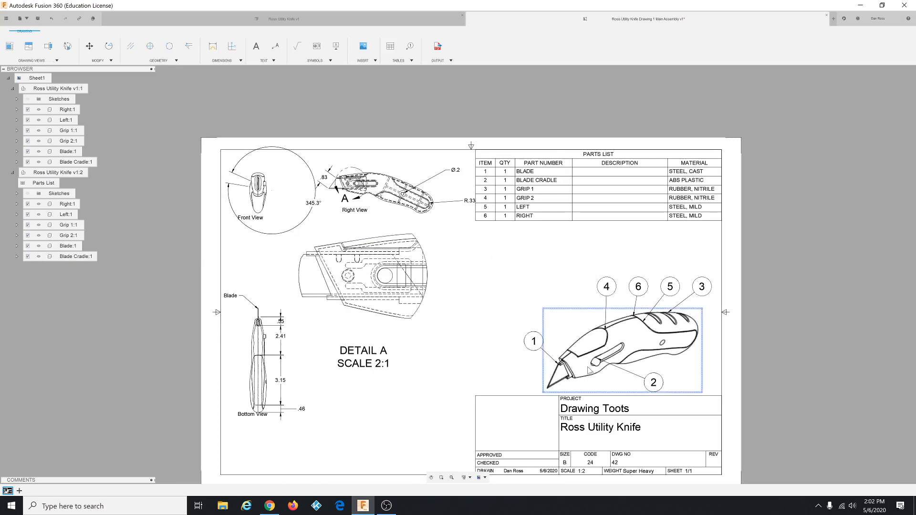
pyautogui.scroll(5, 285, 185)
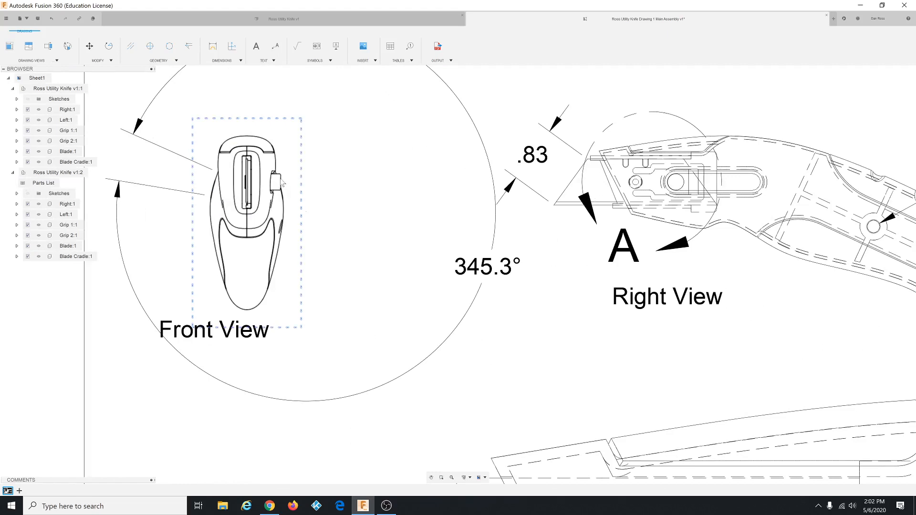
# In the 3D knife design, extend the end face of the blade cradle's slider button outward by 10 mm with Press Pull.
pyautogui.click(282, 20)
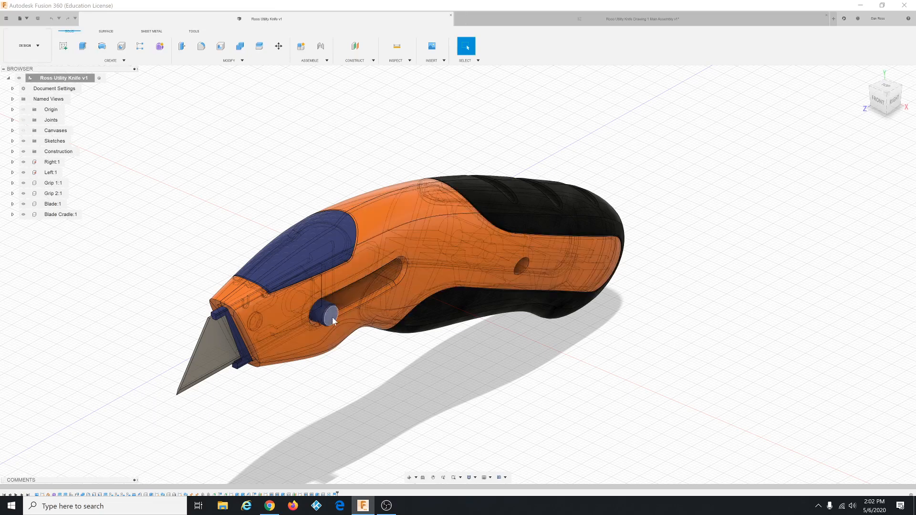
pyautogui.click(333, 319)
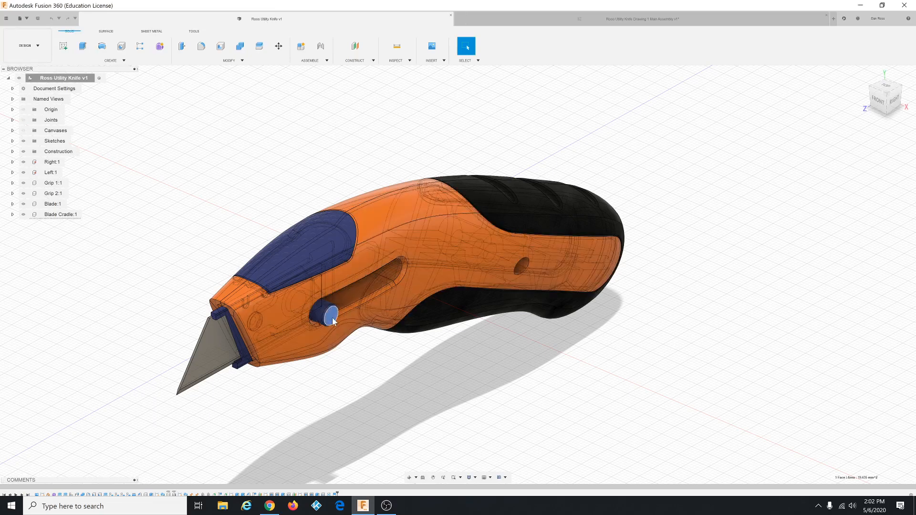
pyautogui.rightClick(333, 319)
pyautogui.click(371, 309)
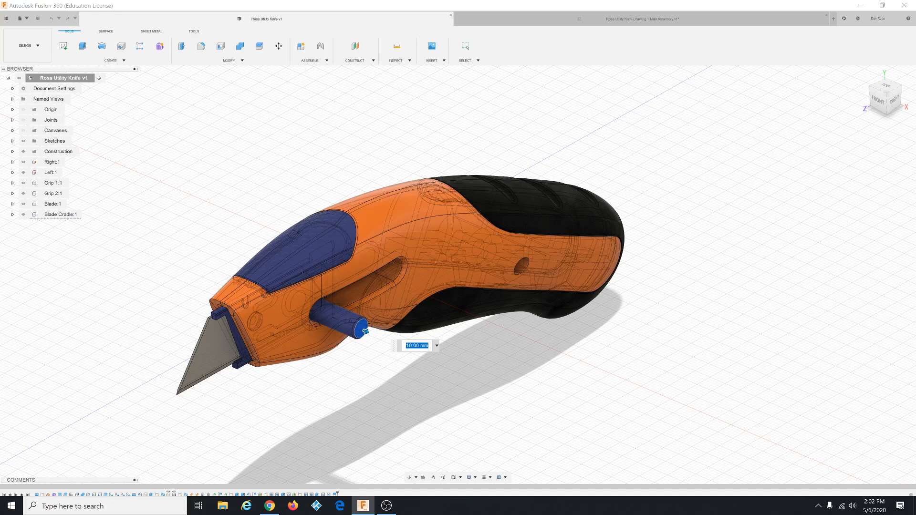
pyautogui.click(429, 349)
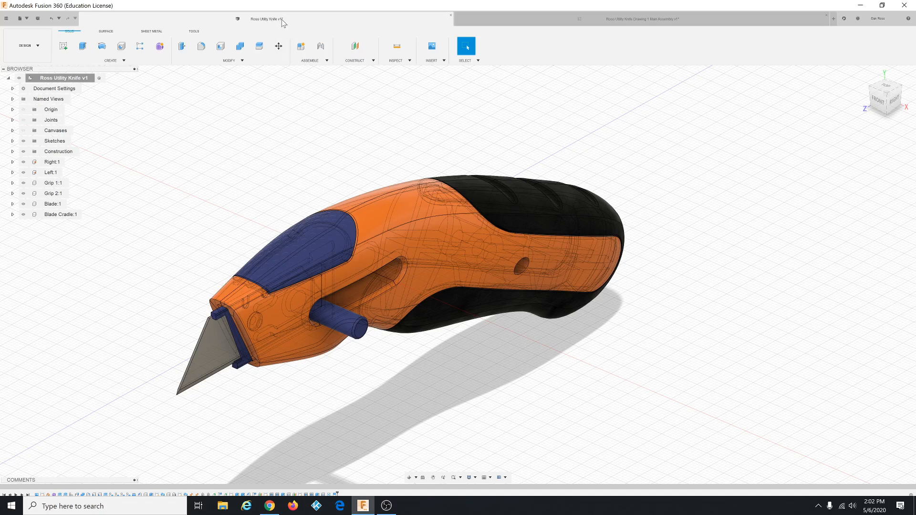
# Save the knife design as a new version with the description "Made button longer".
pyautogui.click(38, 19)
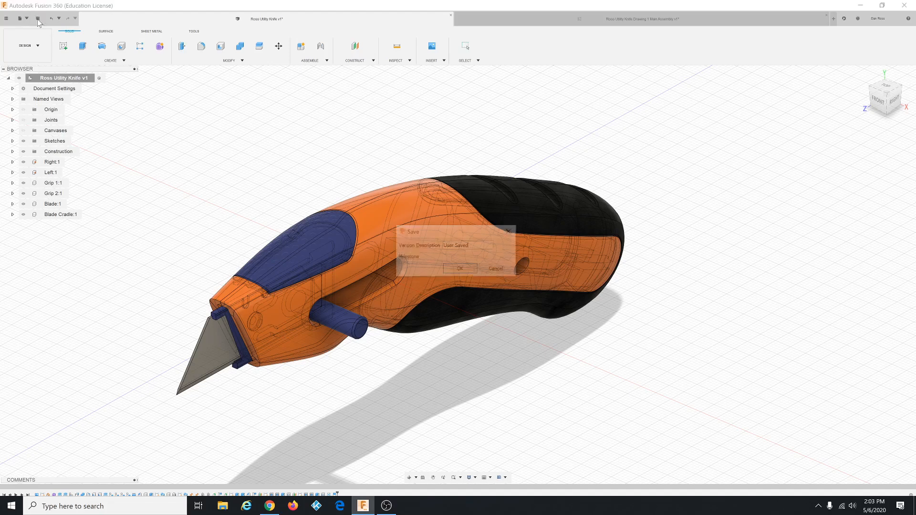
pyautogui.hotkey('ctrl', 'a')
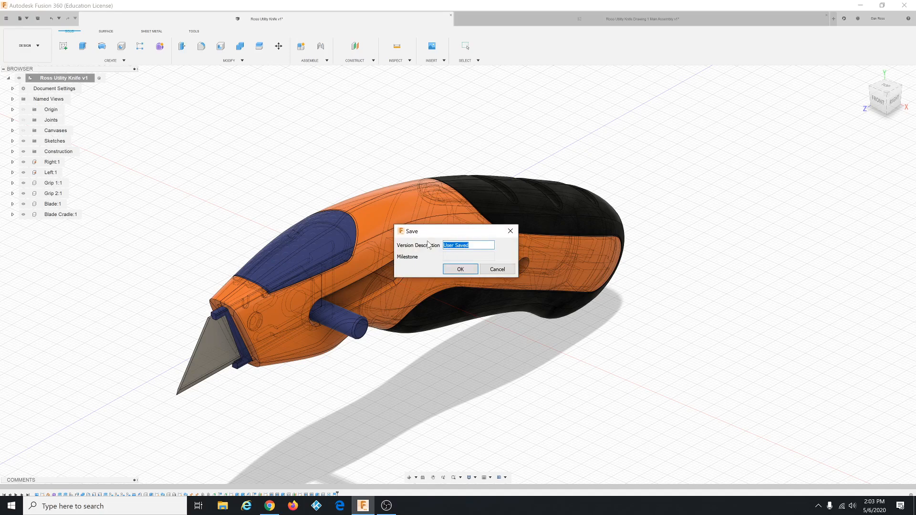
pyautogui.write('Made button longer')
pyautogui.press('Return')
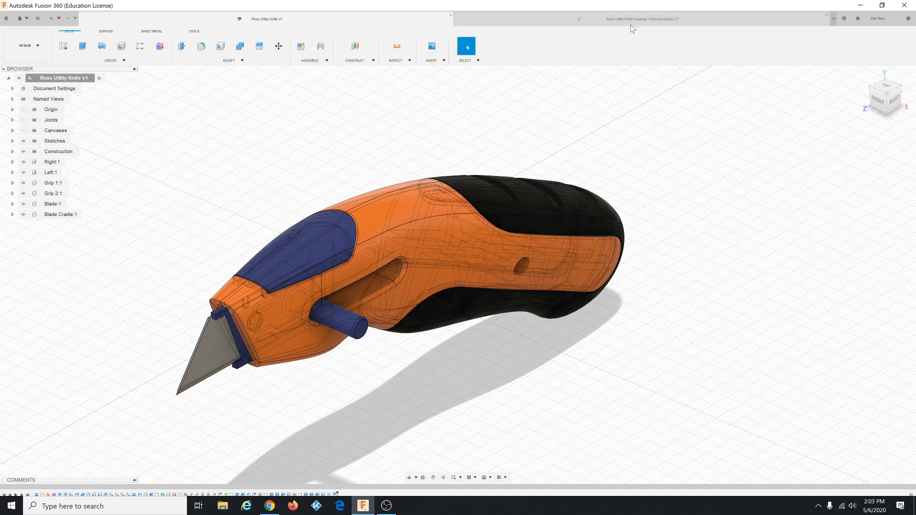
# Return to the utility knife drawing and update it from the changed reference design.
pyautogui.click(644, 21)
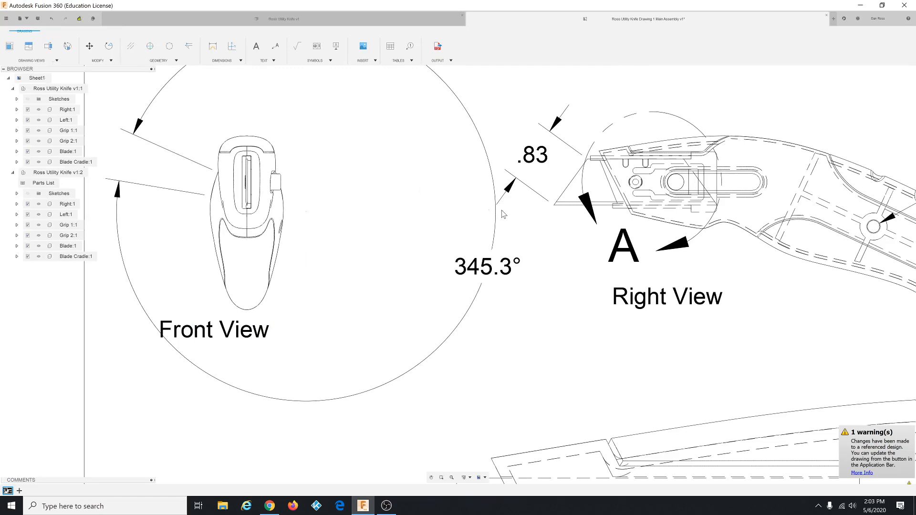
pyautogui.click(319, 19)
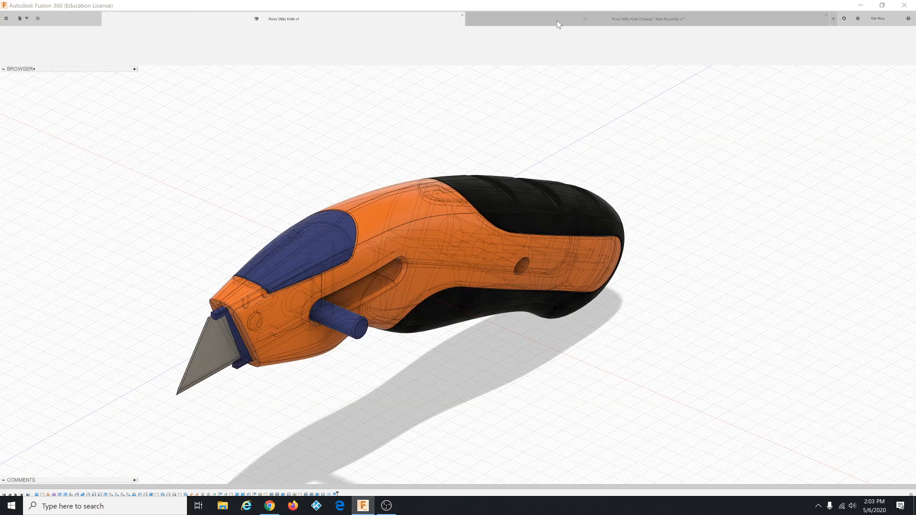
pyautogui.click(562, 21)
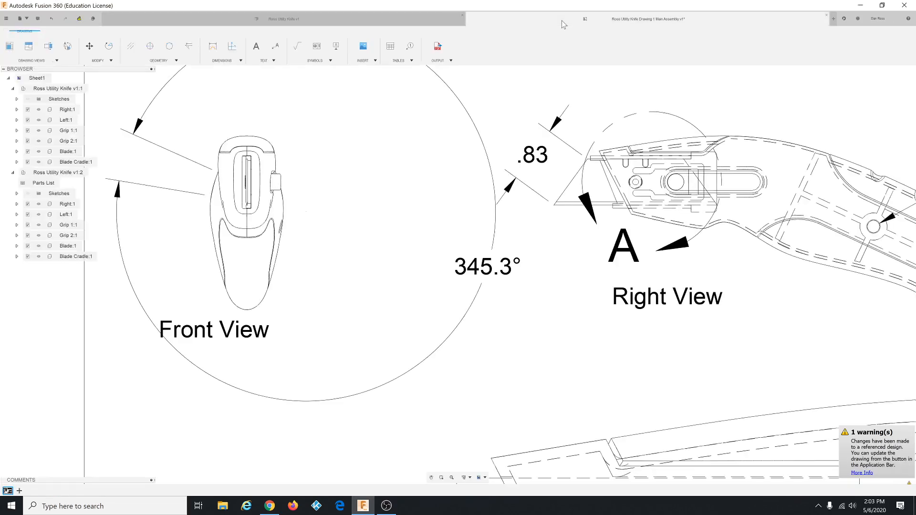
pyautogui.click(81, 20)
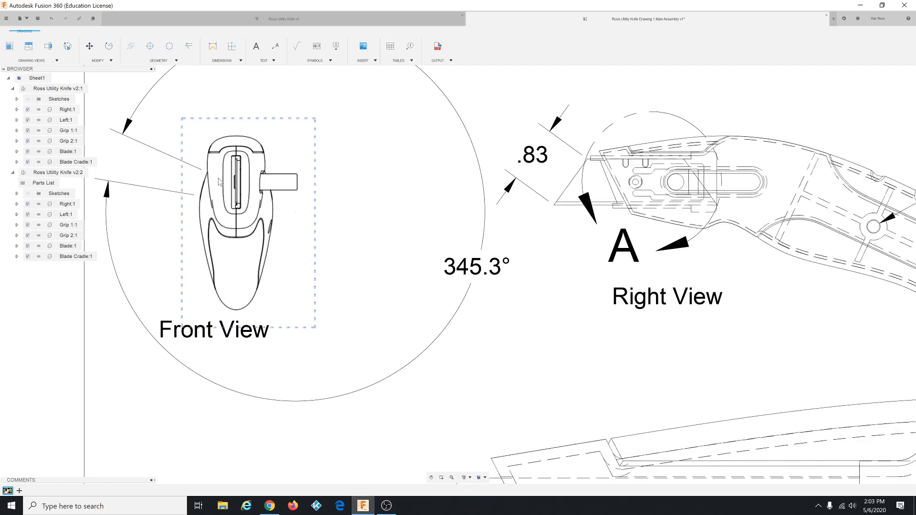
# Examine the slider button in the updated front view and across the other views on the sheet.
pyautogui.scroll(-2, 363, 292)
pyautogui.scroll(-1, 334, 278)
pyautogui.scroll(2, 329, 267)
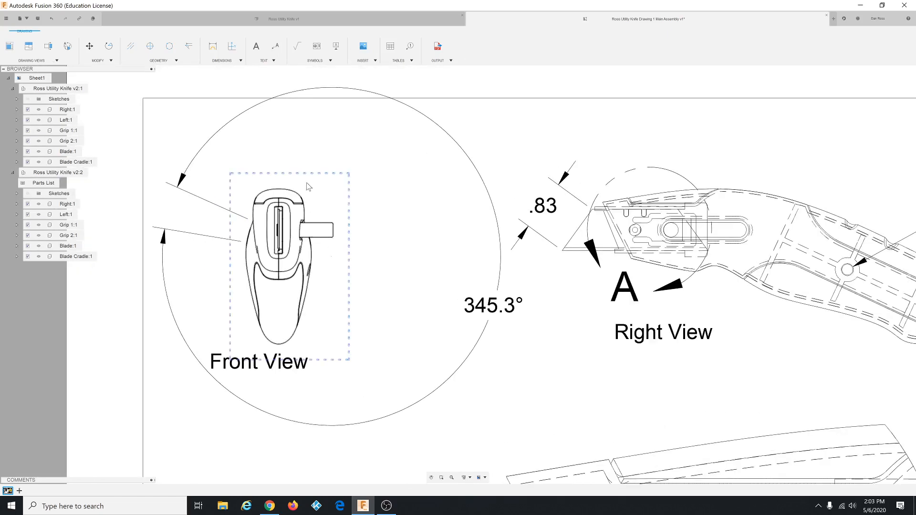
pyautogui.scroll(2, 317, 217)
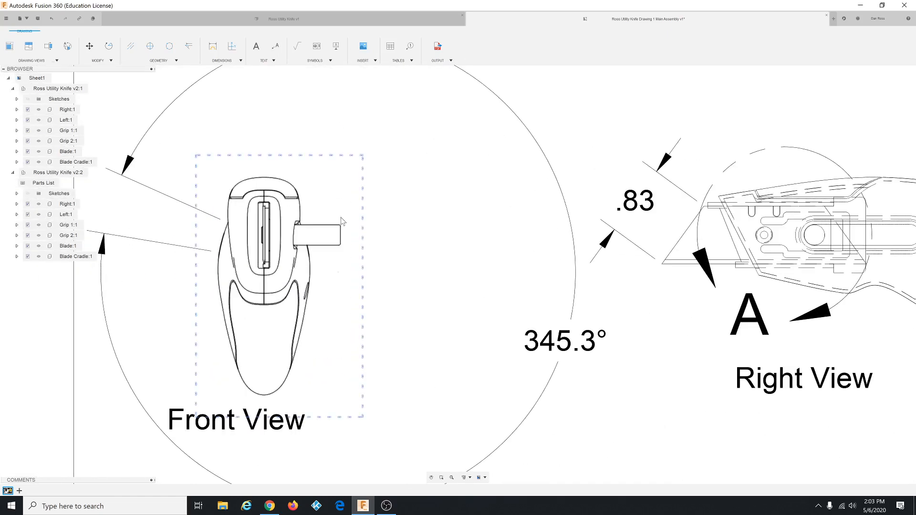
pyautogui.scroll(-5, 283, 225)
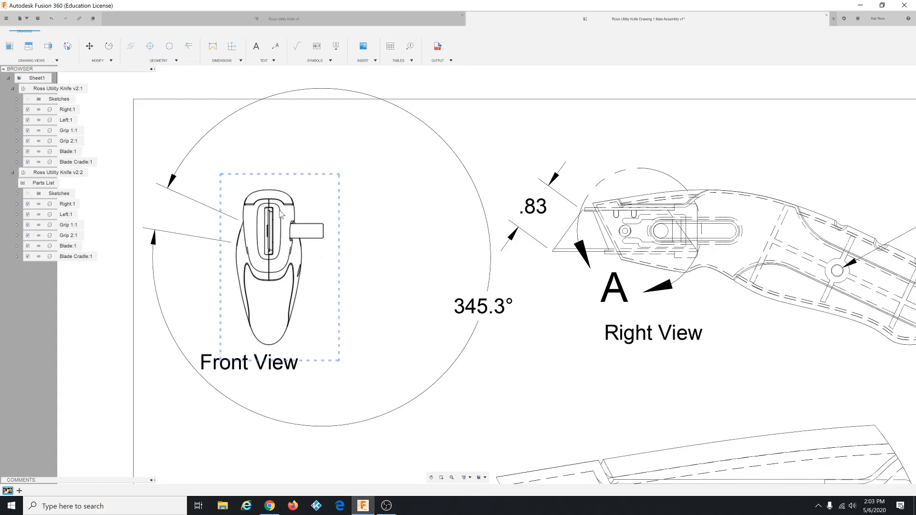
pyautogui.scroll(-4, 221, 132)
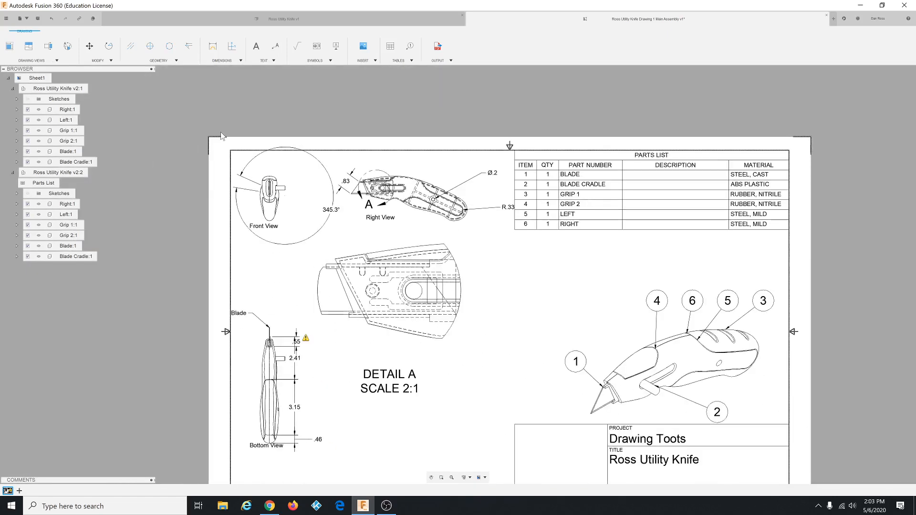
# Change the annotation font used for the dimensions, labels and parts list across the drawing.
pyautogui.scroll(2, 392, 257)
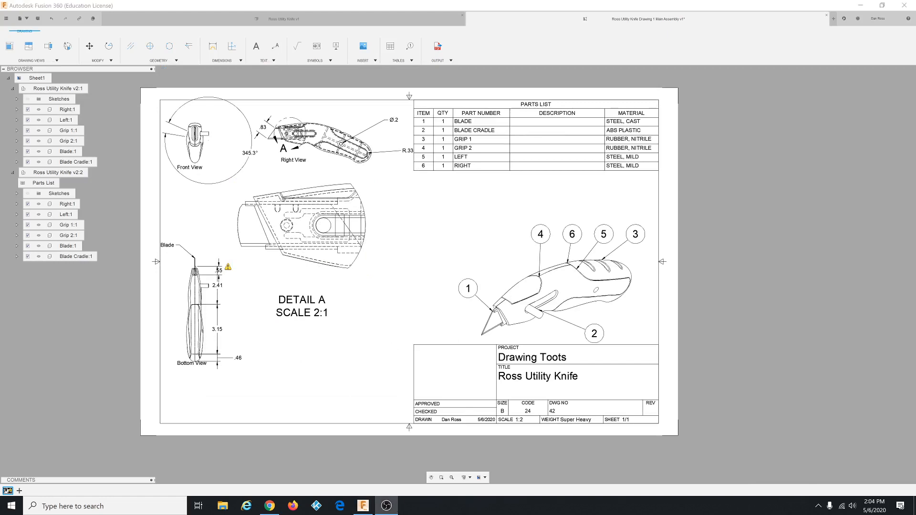
pyautogui.click(470, 478)
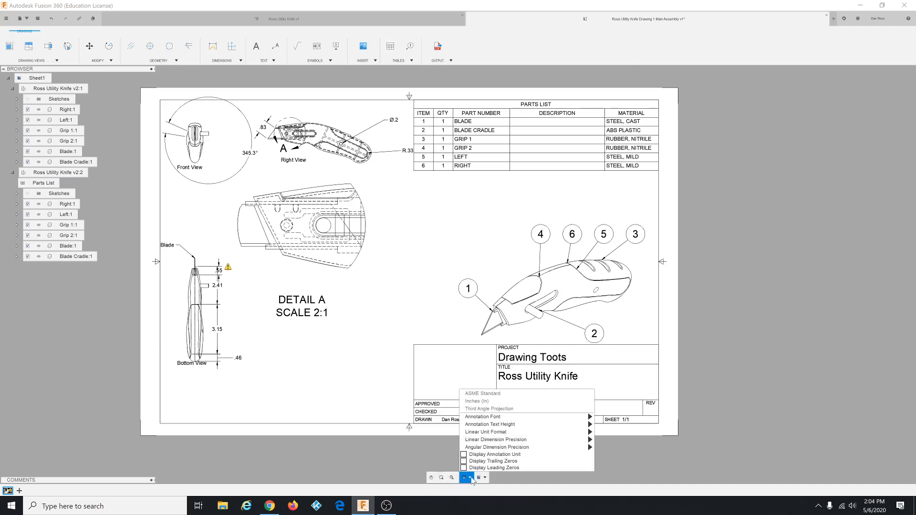
pyautogui.moveTo(494, 419)
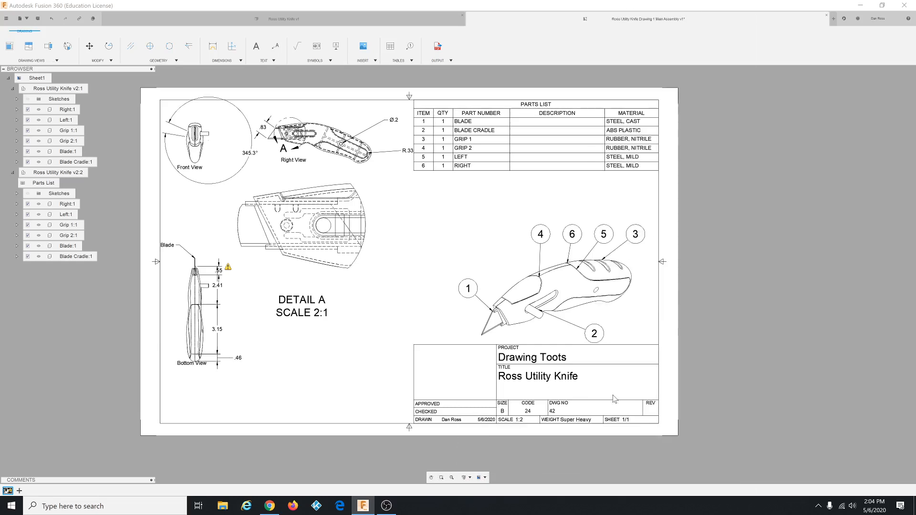
pyautogui.click(613, 394)
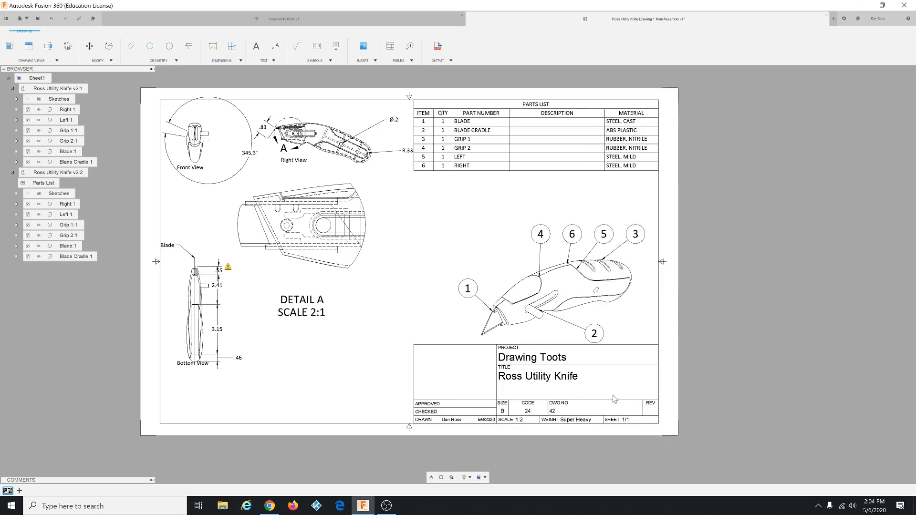
# Set the drawing's linear dimension precision to four decimal places (0.1234) and check the available sheet settings.
pyautogui.click(469, 478)
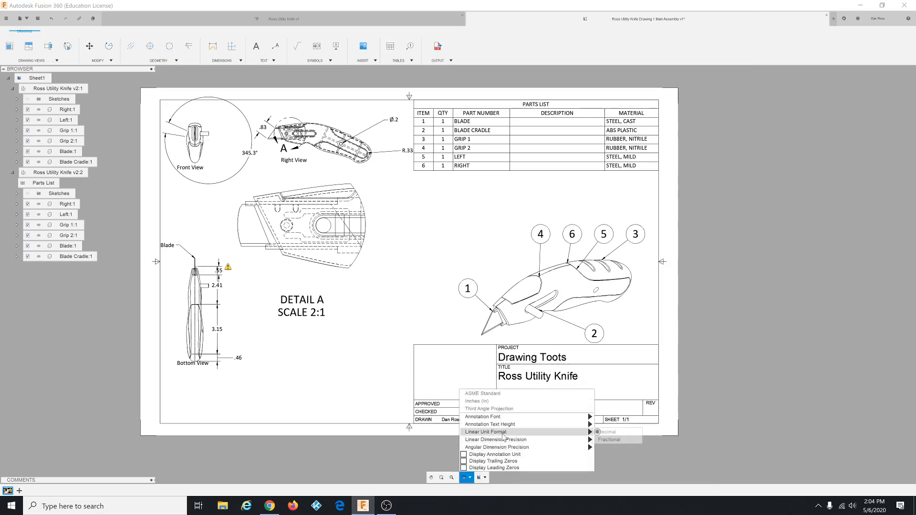
pyautogui.moveTo(505, 442)
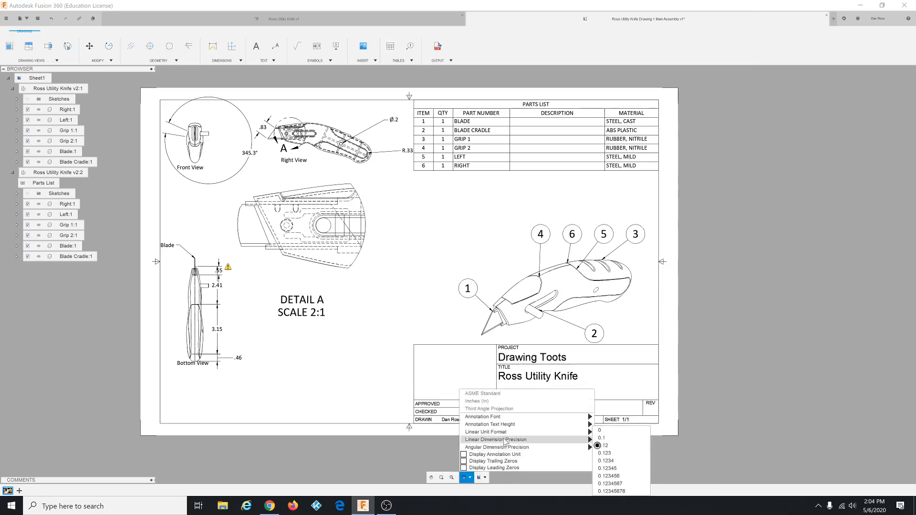
pyautogui.click(607, 461)
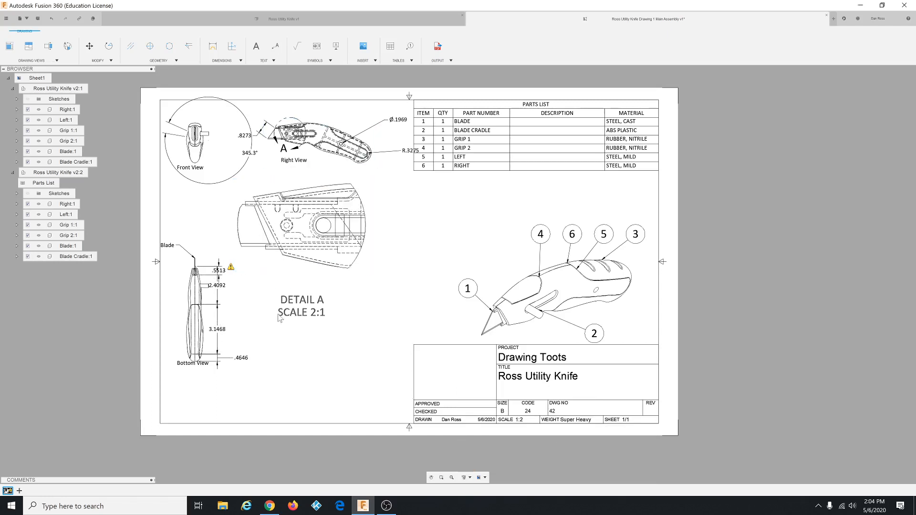
pyautogui.click(485, 479)
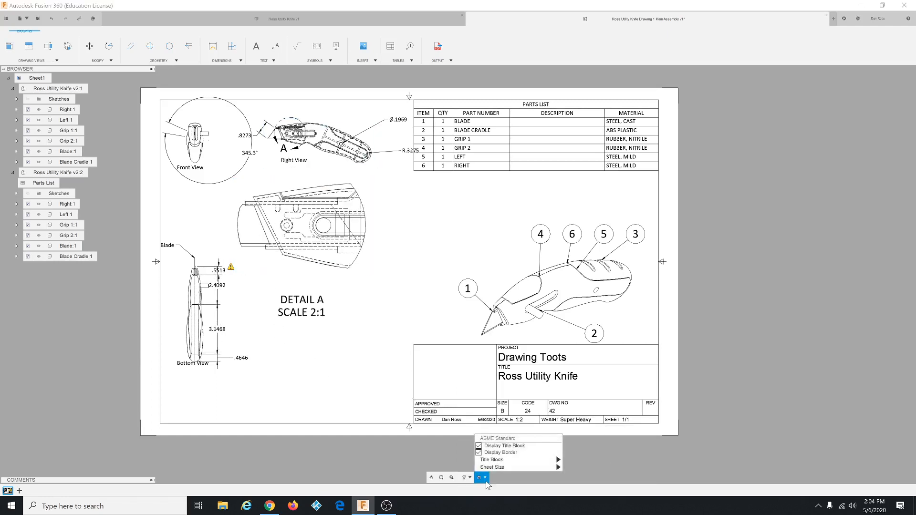
pyautogui.click(485, 477)
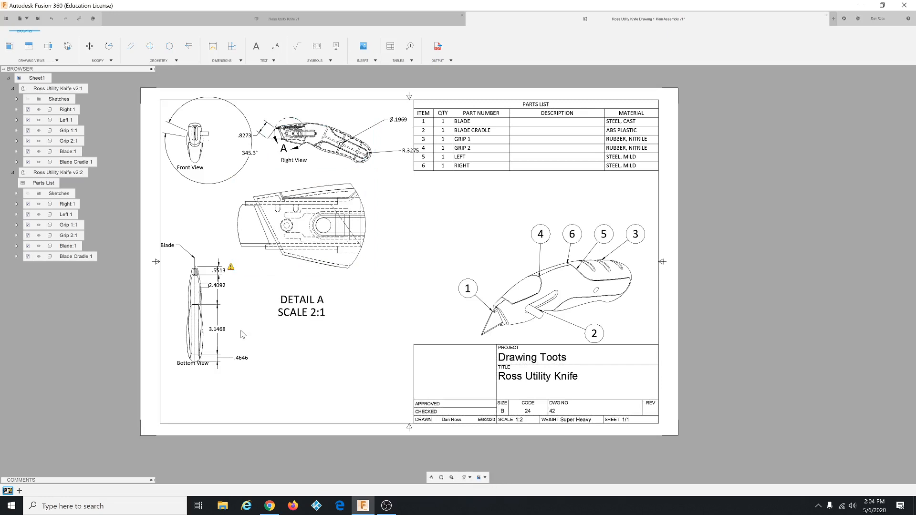
# Try a symmetrical tolerance of 0.0100 on the grip length dimension in the bottom view.
pyautogui.click(210, 337)
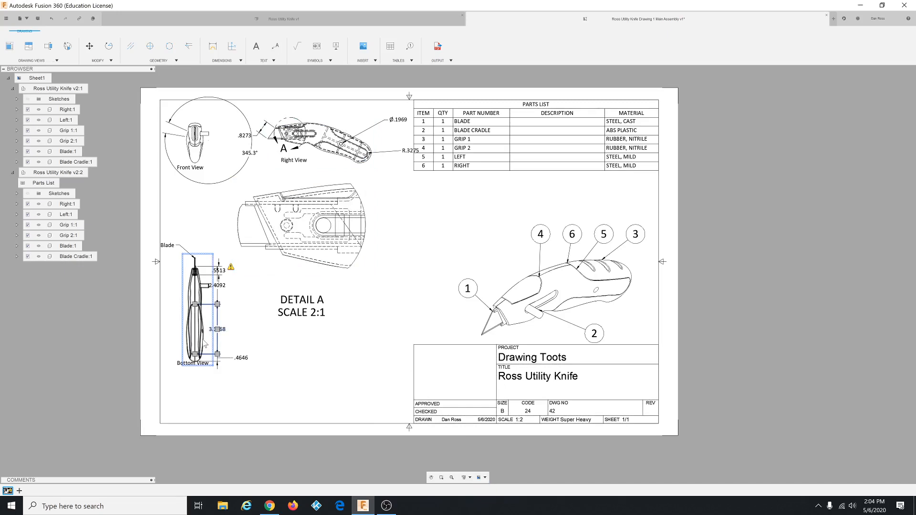
pyautogui.scroll(1, 204, 343)
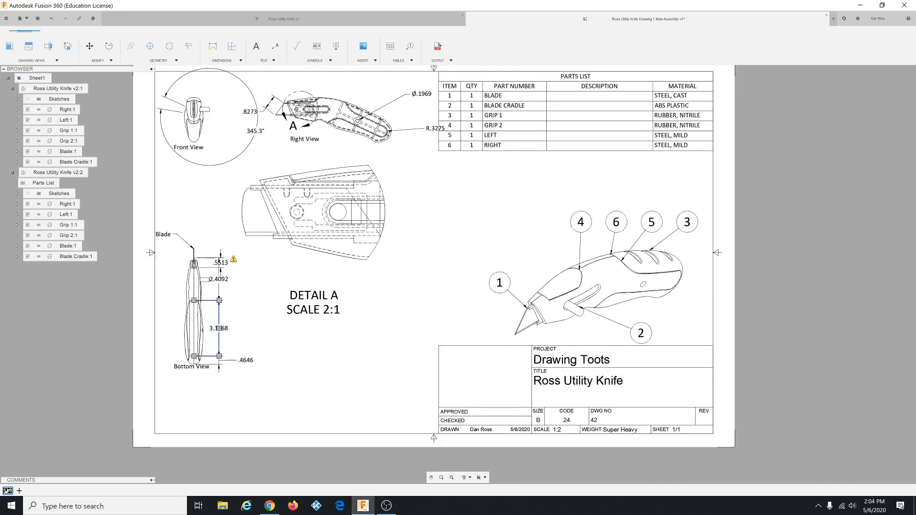
pyautogui.scroll(3, 204, 343)
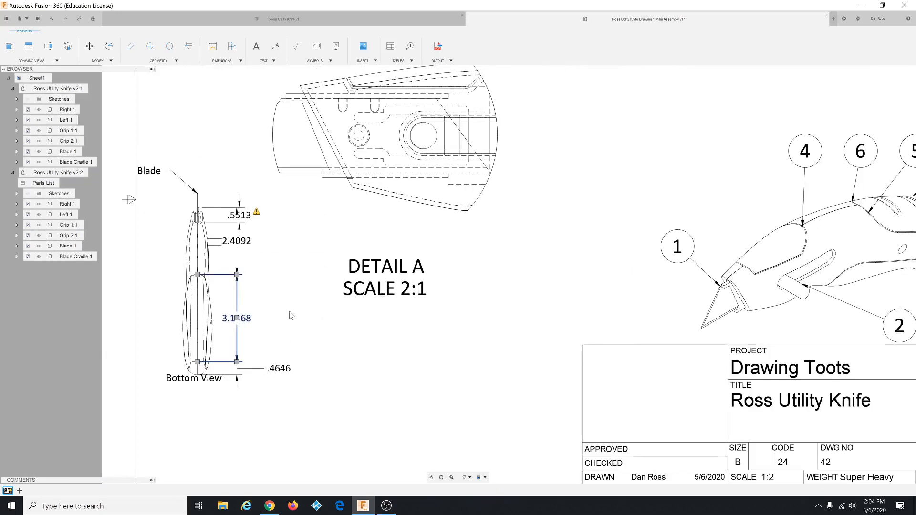
pyautogui.scroll(4, 221, 320)
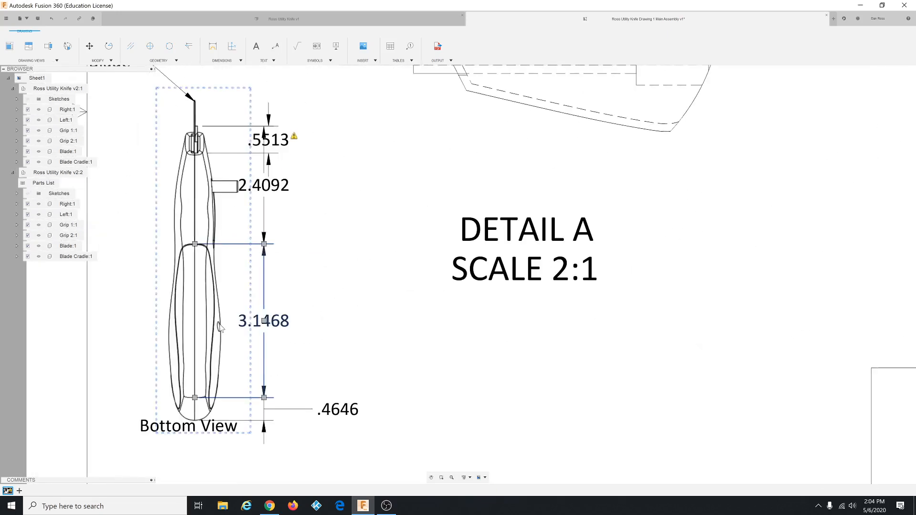
pyautogui.doubleClick(278, 326)
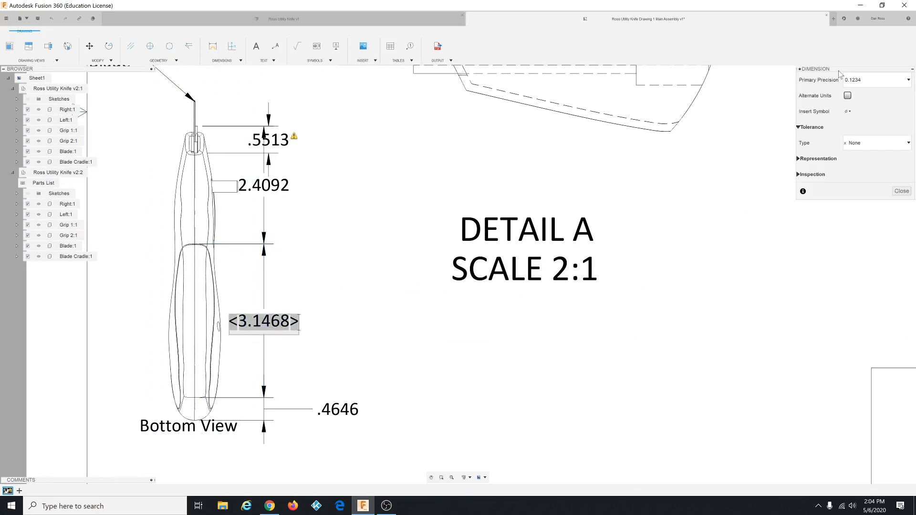
pyautogui.click(875, 146)
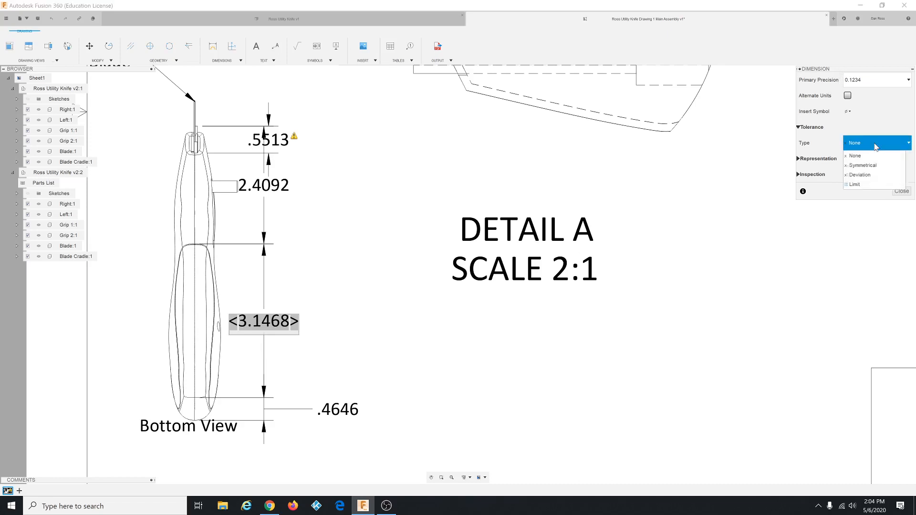
pyautogui.click(865, 166)
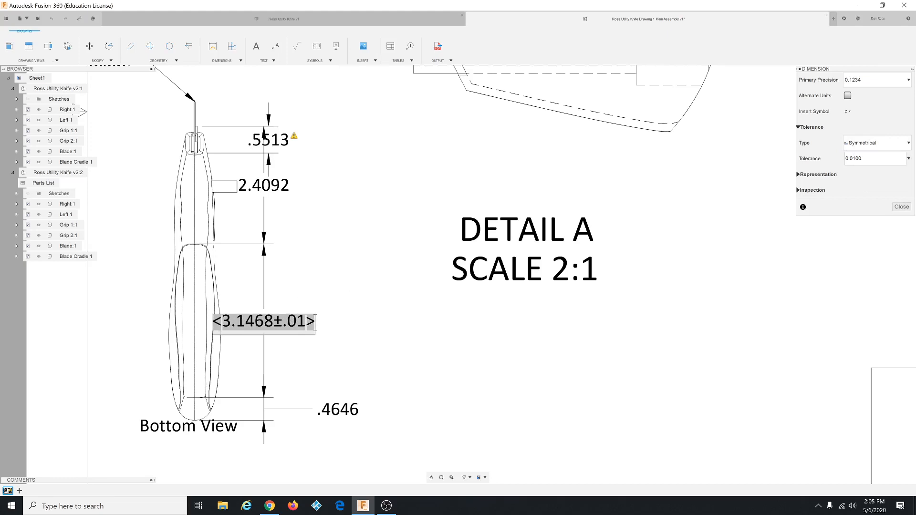
# Try the Deviation and Limit tolerance types on the grip length dimension, with upper and lower tolerances of 0.0100.
pyautogui.click(865, 144)
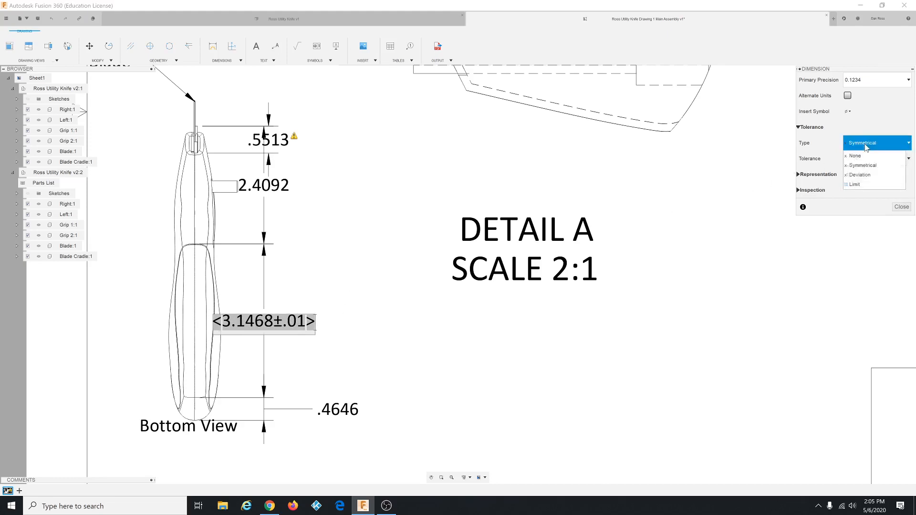
pyautogui.click(860, 175)
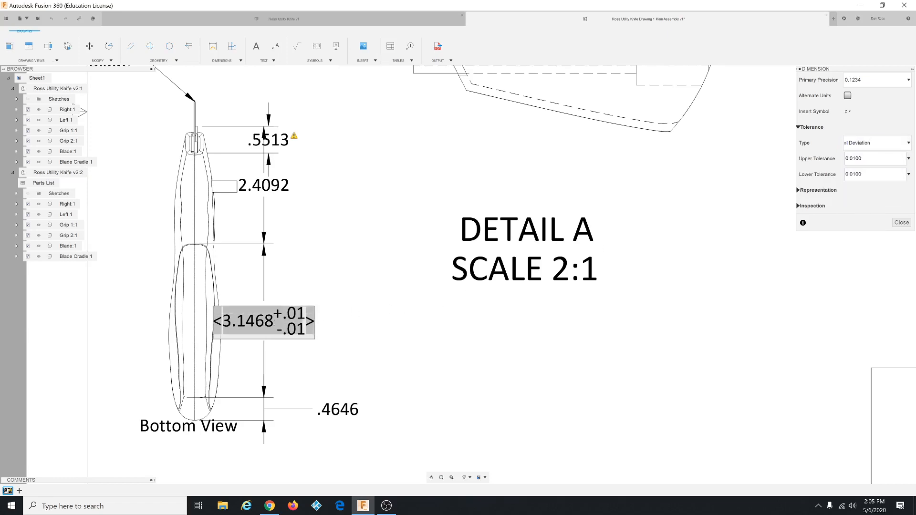
pyautogui.click(882, 148)
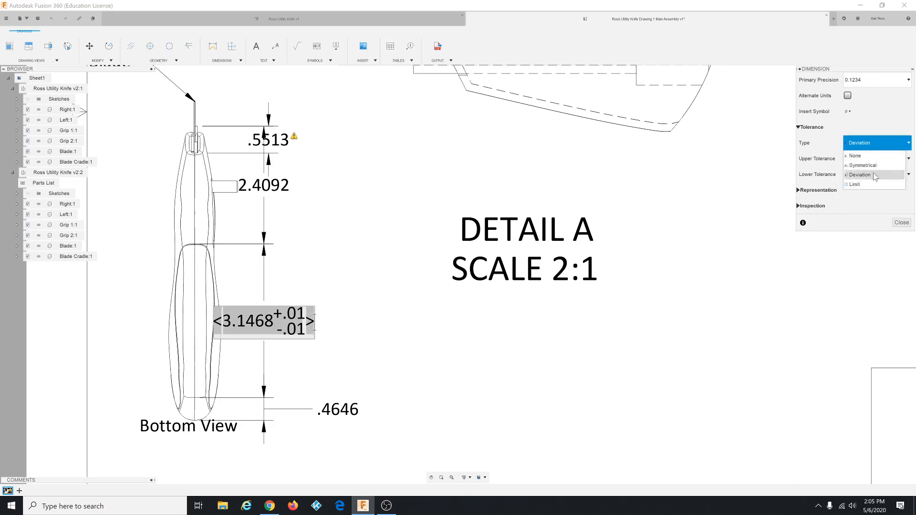
pyautogui.click(866, 184)
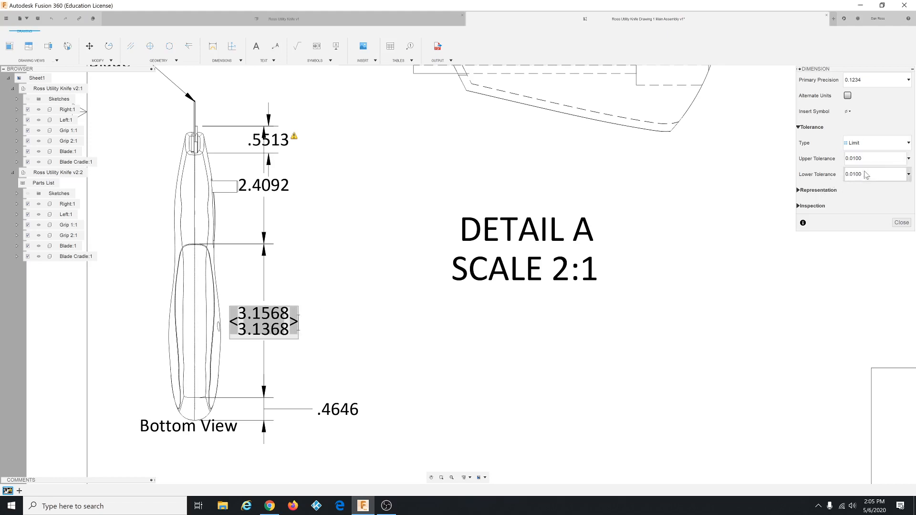
# Try the Reference Dimension and Not To Scale representations on the grip length dimension with its limit tolerance.
pyautogui.click(817, 191)
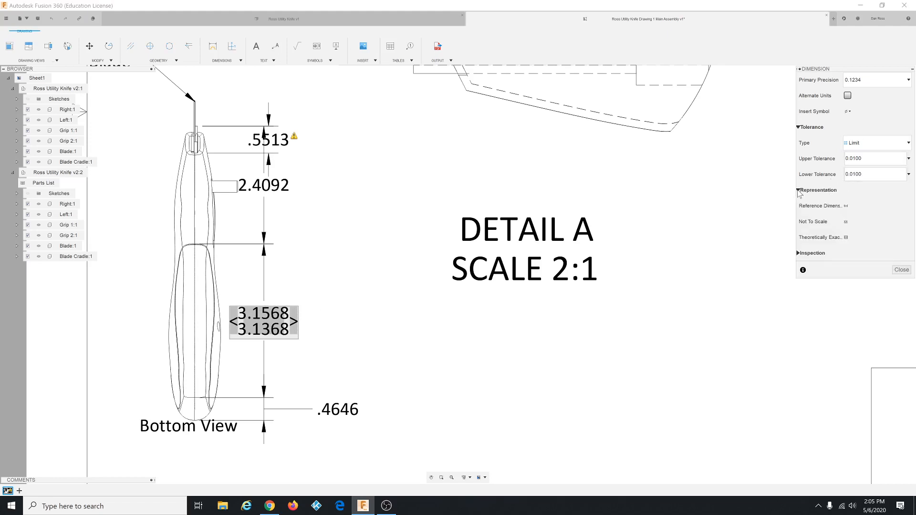
pyautogui.click(846, 206)
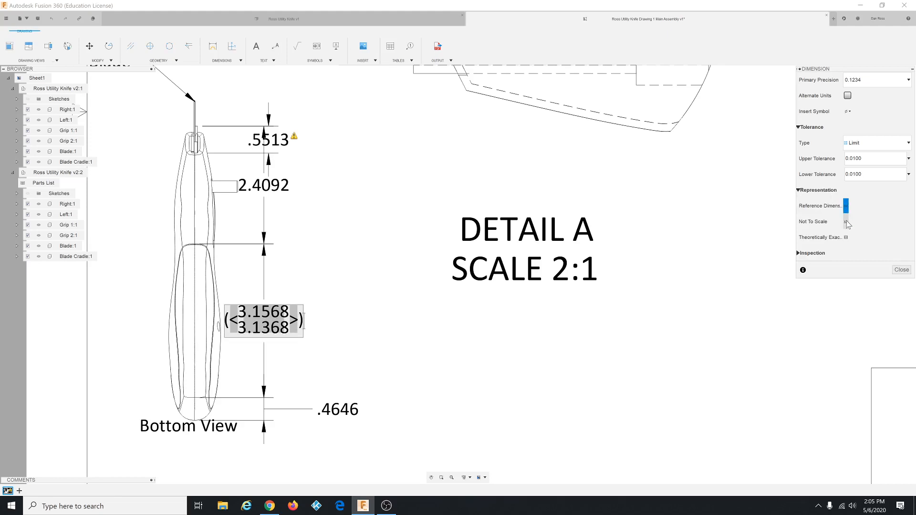
pyautogui.click(846, 206)
pyautogui.click(846, 222)
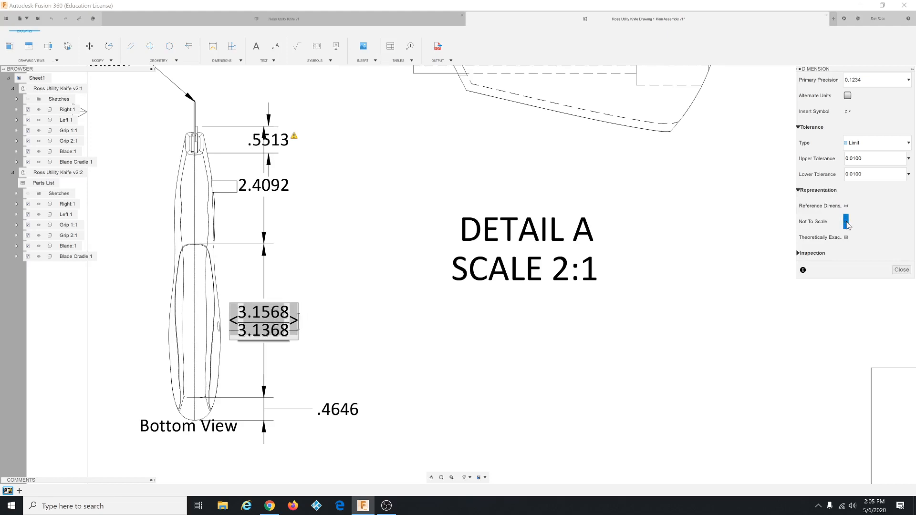
pyautogui.click(847, 223)
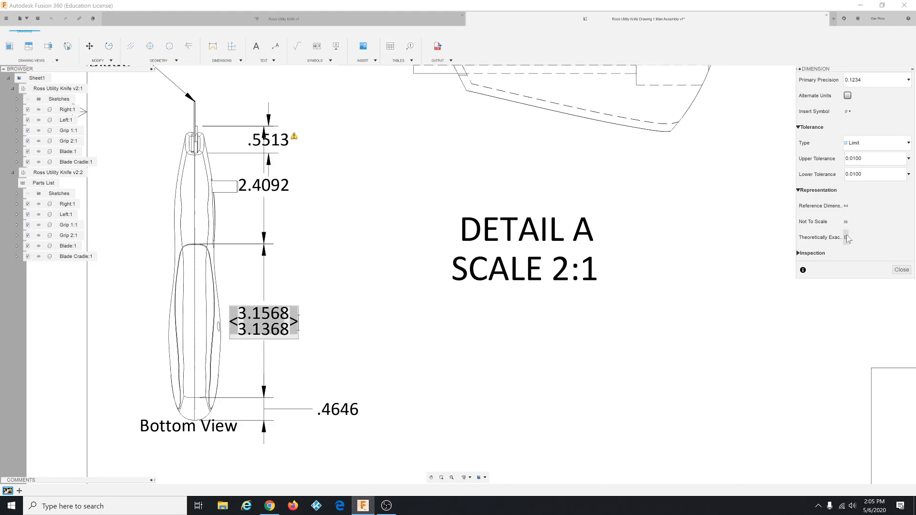
# Try the Theoretically Exact, Reference Dimension and Not To Scale representations on the grip dimension, turn them all off and finish editing it.
pyautogui.click(846, 238)
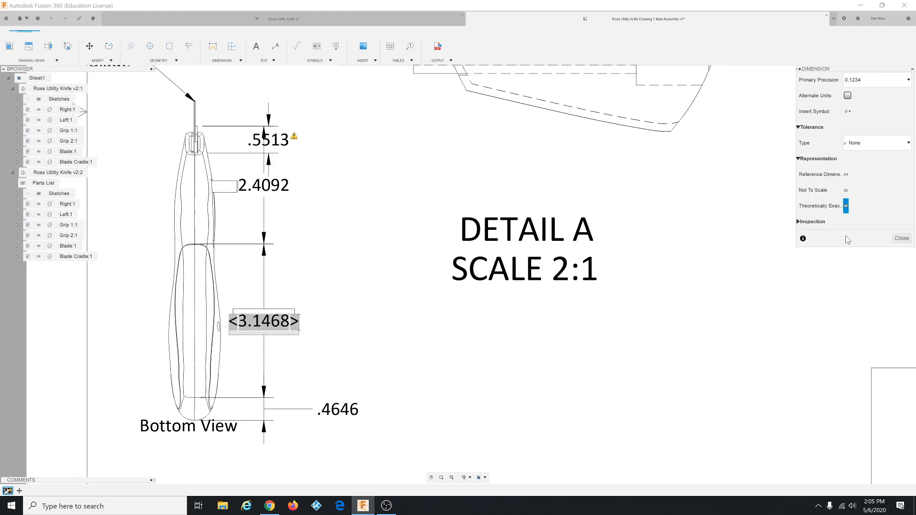
pyautogui.click(847, 208)
pyautogui.click(846, 175)
pyautogui.click(847, 175)
pyautogui.click(847, 175)
pyautogui.click(846, 175)
pyautogui.click(847, 175)
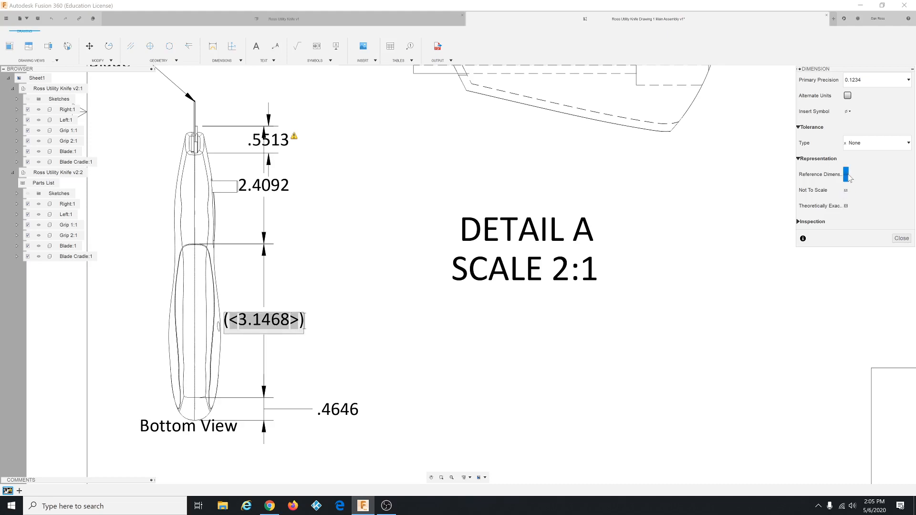
pyautogui.click(847, 175)
pyautogui.click(847, 190)
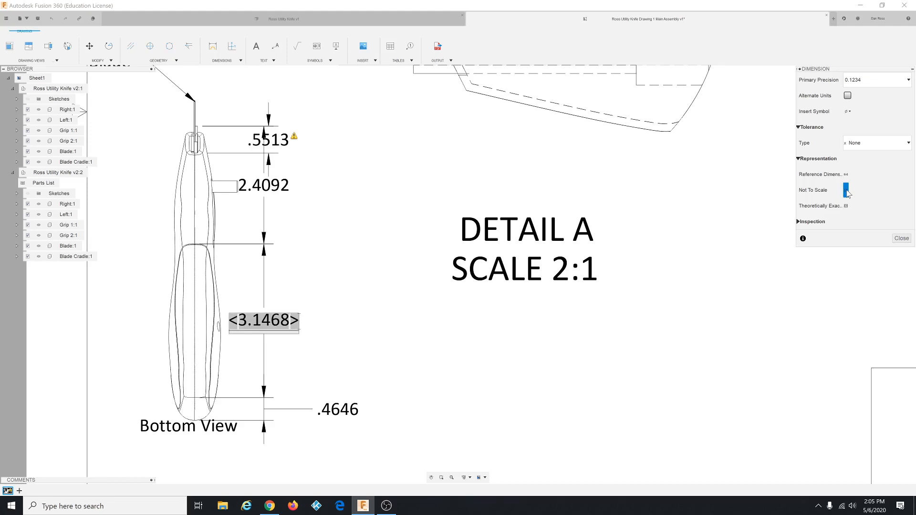
pyautogui.click(847, 190)
pyautogui.click(846, 174)
pyautogui.click(846, 174)
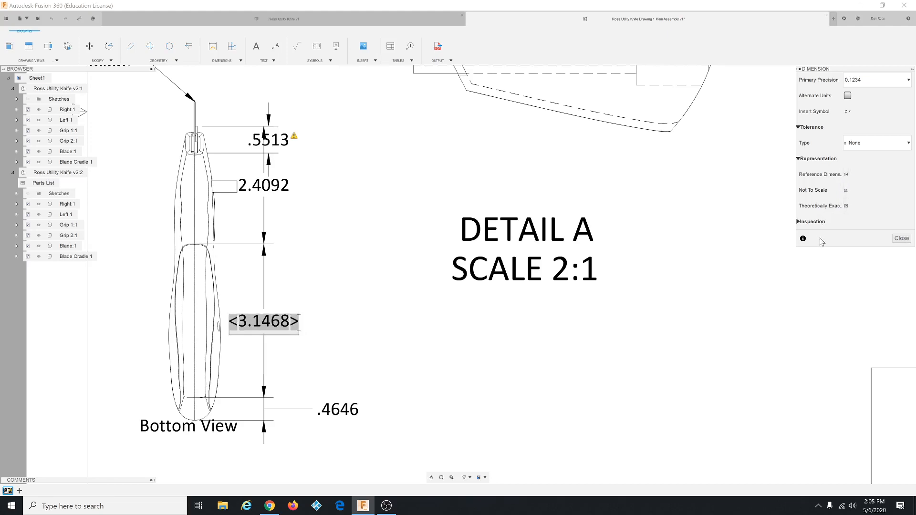
pyautogui.scroll(-4, 356, 311)
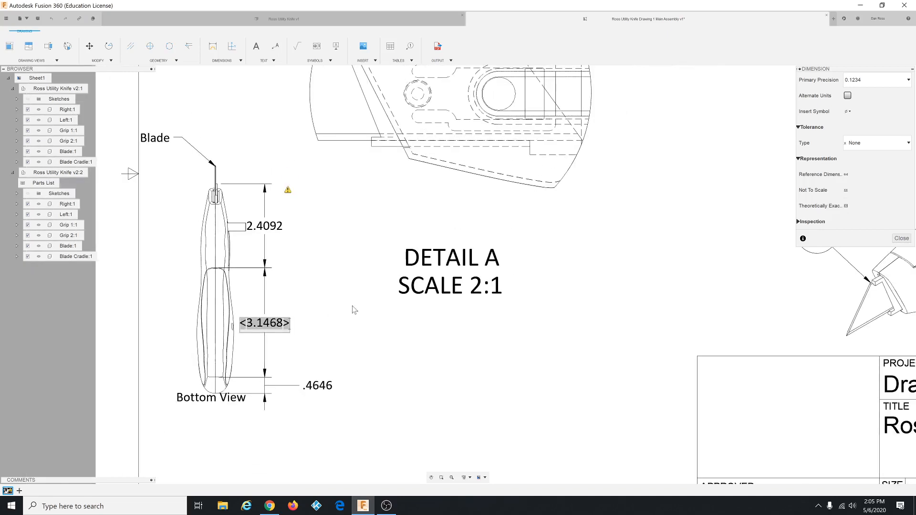
pyautogui.scroll(-4, 311, 319)
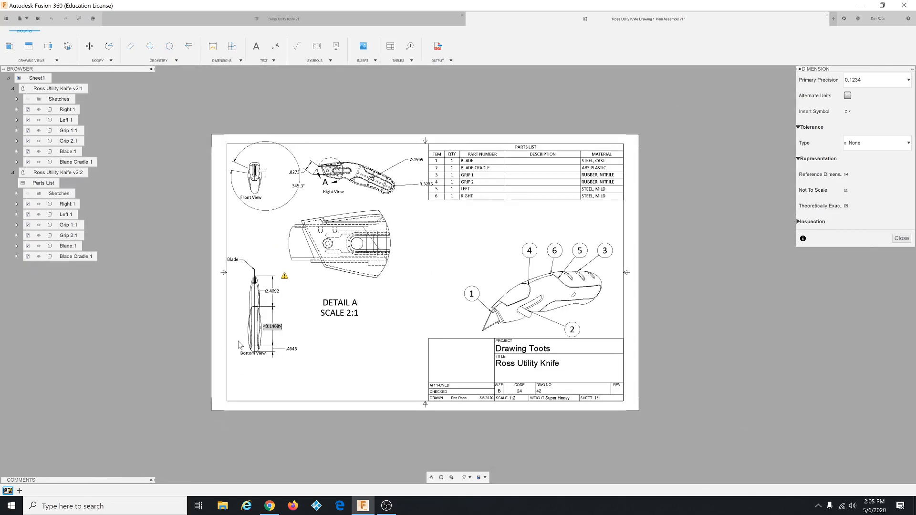
pyautogui.click(901, 238)
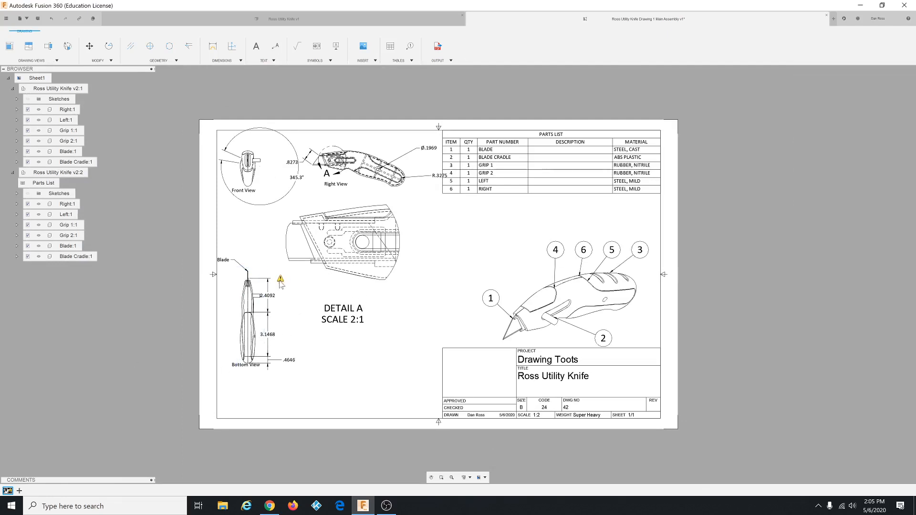
# Try to reassociate the flagged .5513 dimension at the blade end of the bottom view.
pyautogui.moveTo(282, 283)
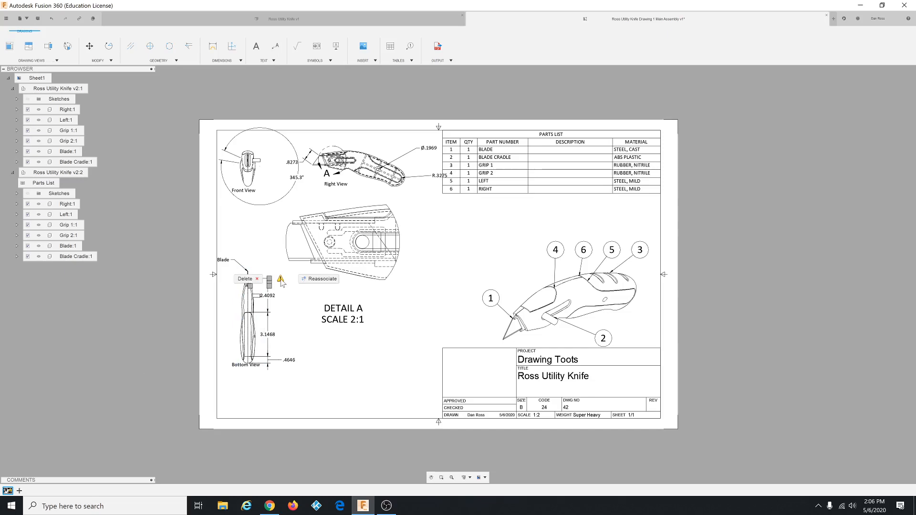
pyautogui.click(320, 280)
pyautogui.scroll(5, 319, 283)
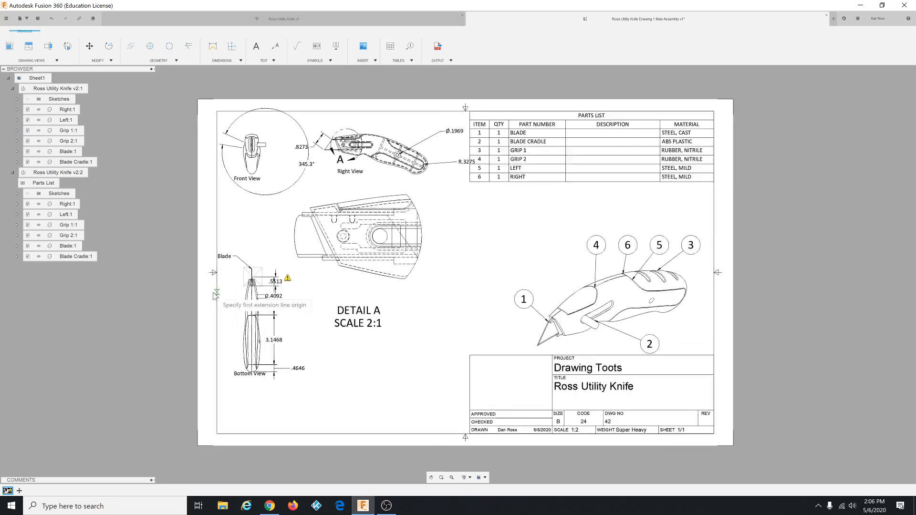
pyautogui.scroll(2, 338, 279)
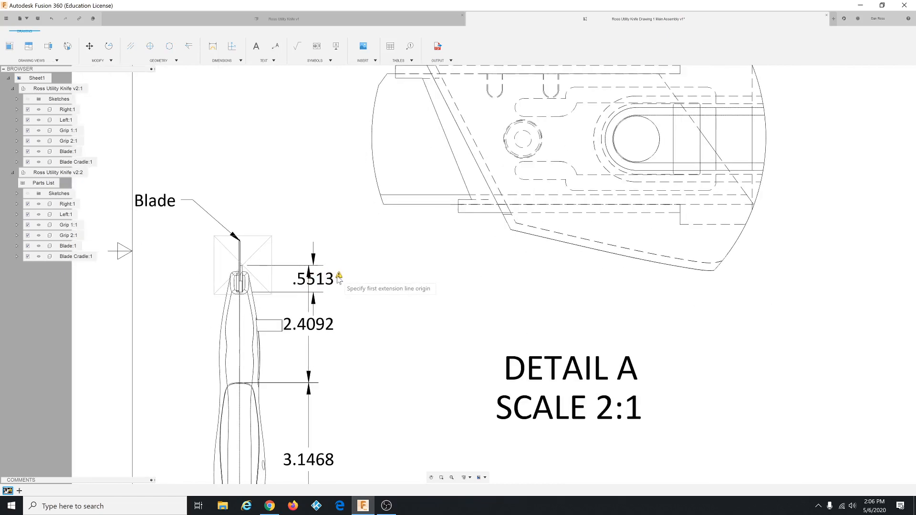
pyautogui.click(338, 279)
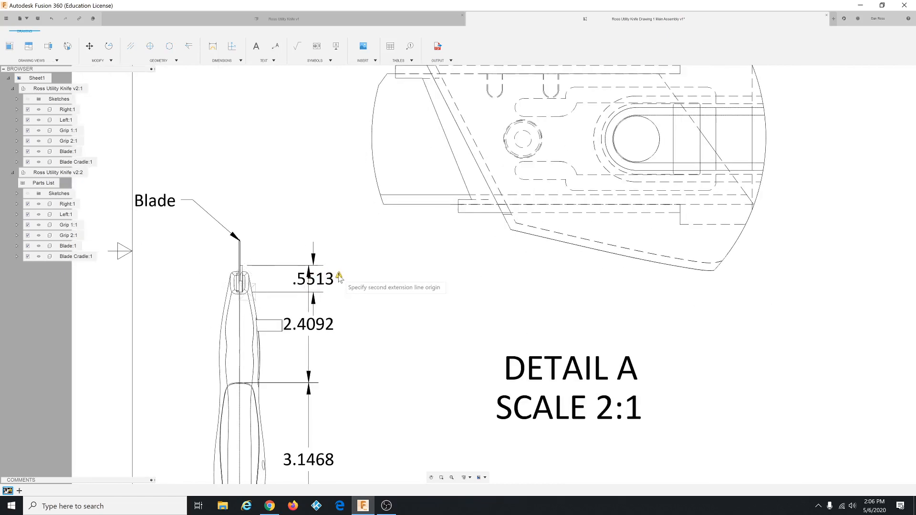
pyautogui.rightClick(338, 278)
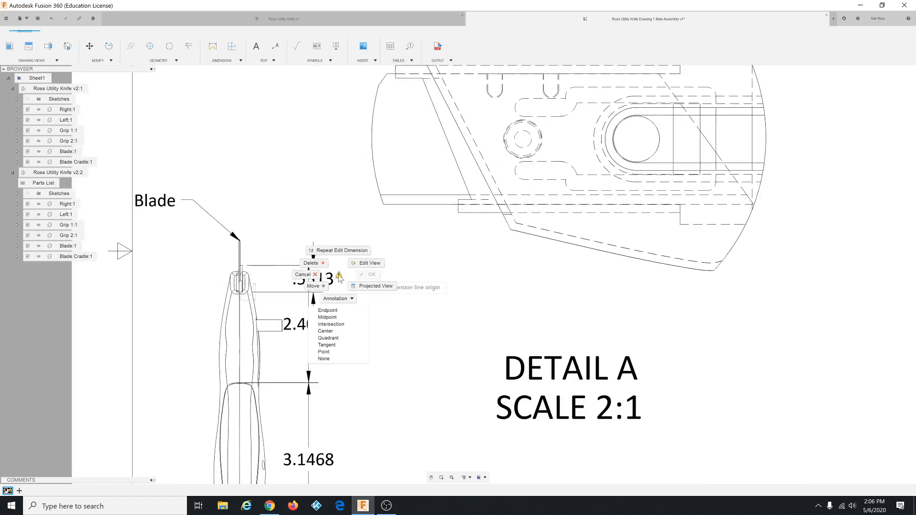
pyautogui.click(311, 263)
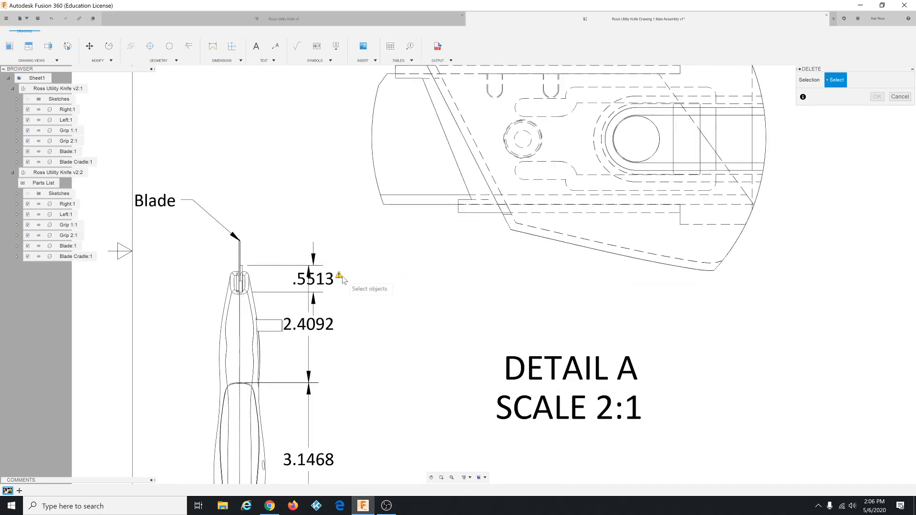
pyautogui.scroll(-10, 338, 278)
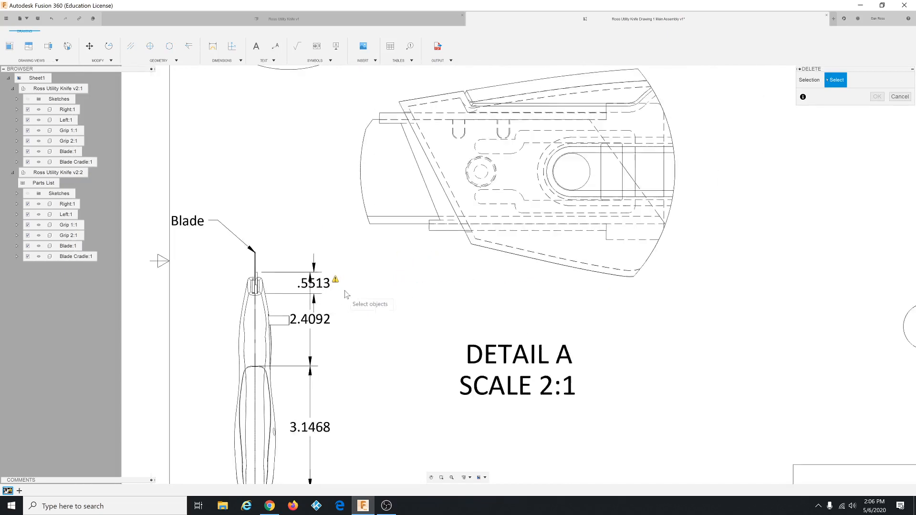
pyautogui.scroll(2, 430, 270)
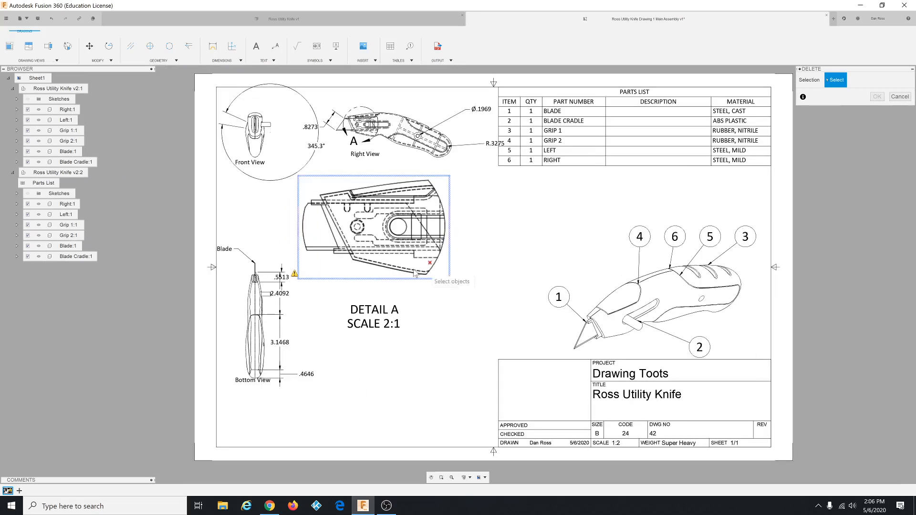
# Try to output all sheets as a PDF with lineweights while the disassociated dimension is still on the sheet.
pyautogui.click(450, 62)
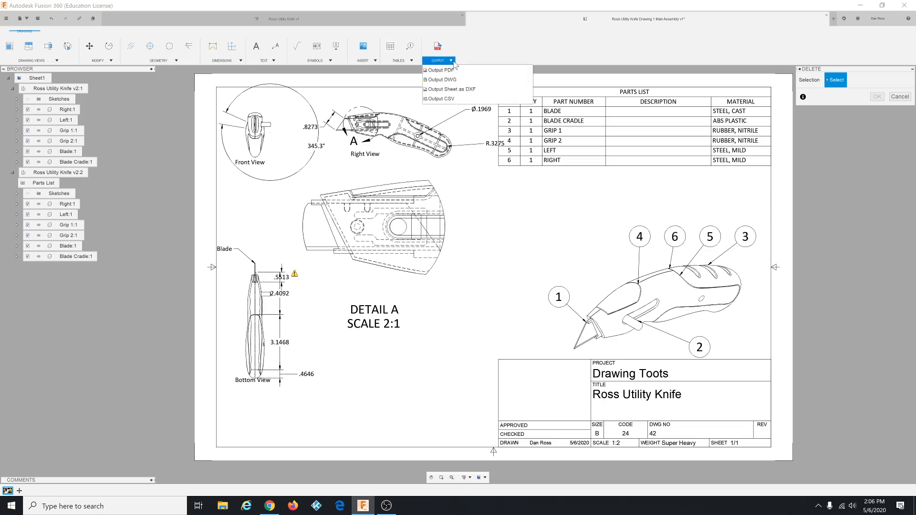
pyautogui.click(441, 70)
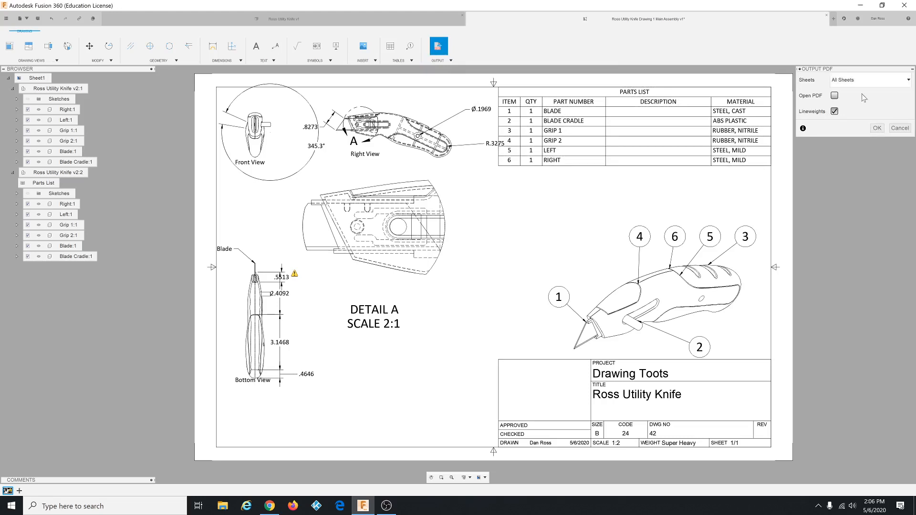
pyautogui.click(877, 129)
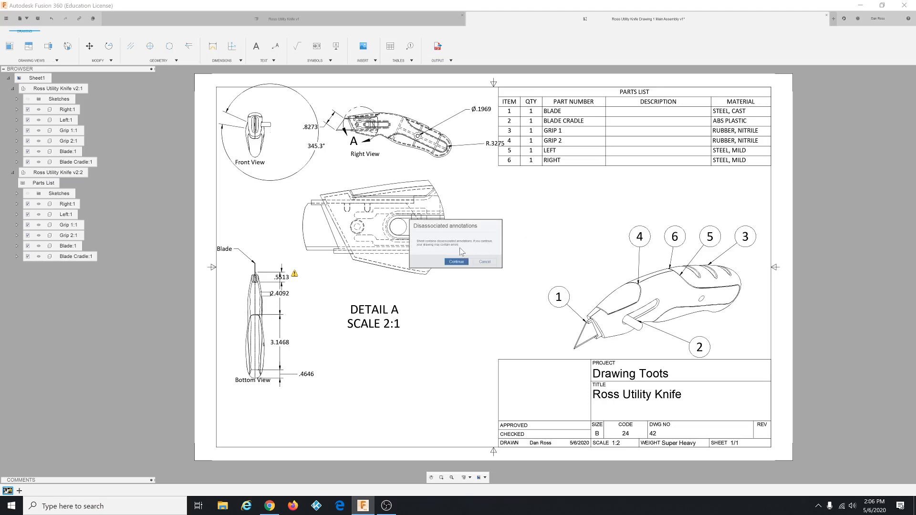
pyautogui.click(485, 263)
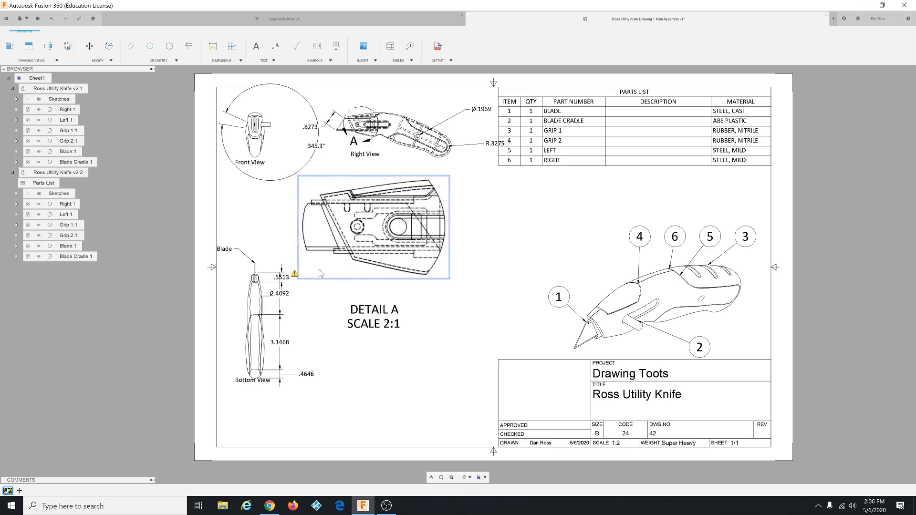
# Delete the disassociated .5513 dimension from the bottom view and output all sheets as a PDF with lineweights to the Desktop.
pyautogui.click(284, 282)
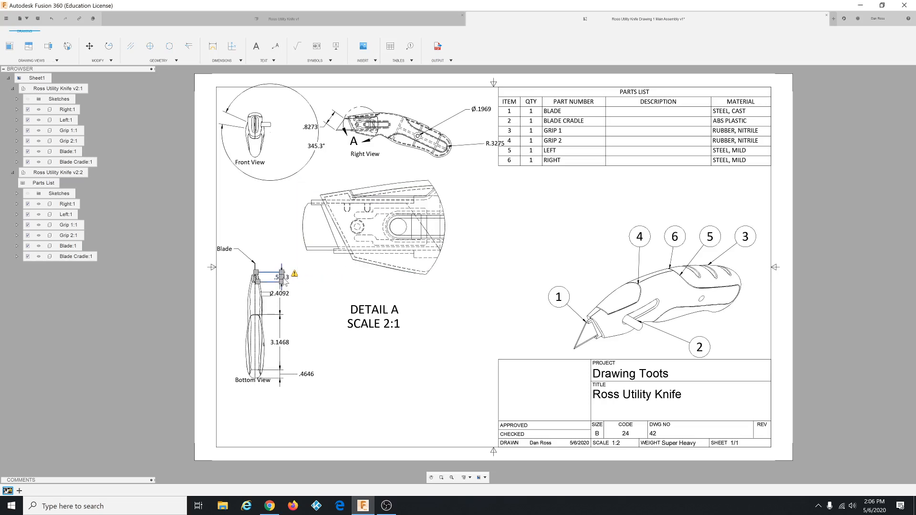
pyautogui.press('Delete')
pyautogui.click(448, 62)
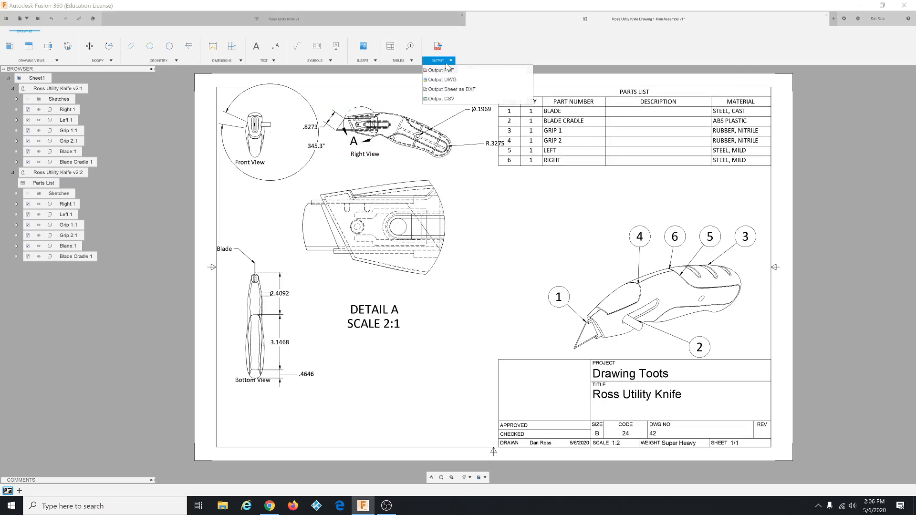
pyautogui.click(446, 72)
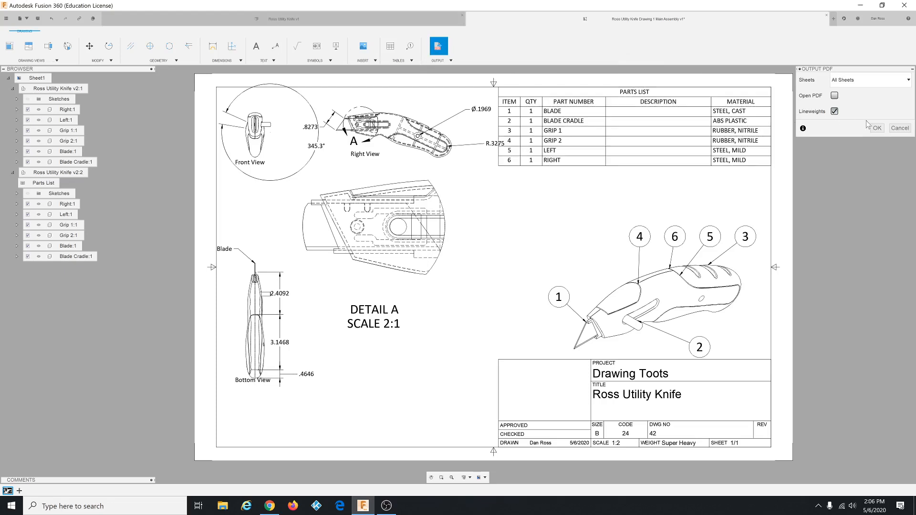
pyautogui.click(880, 133)
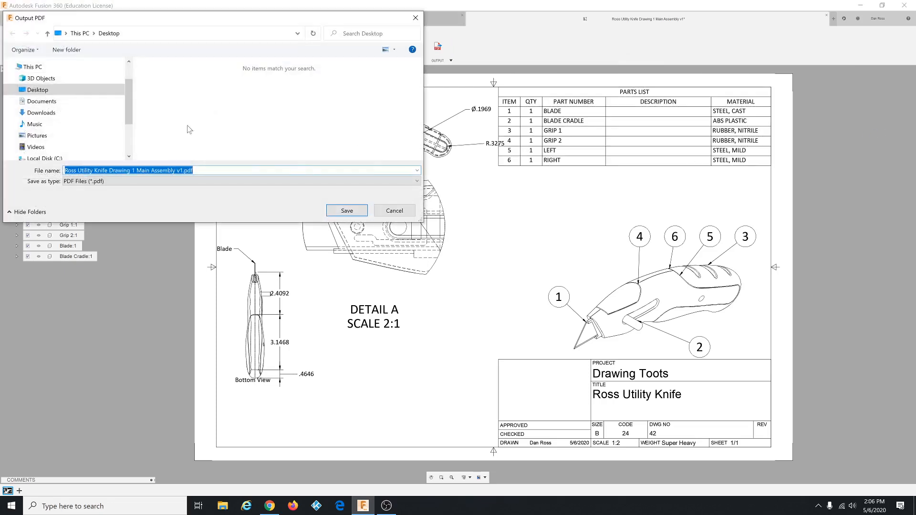
pyautogui.click(346, 212)
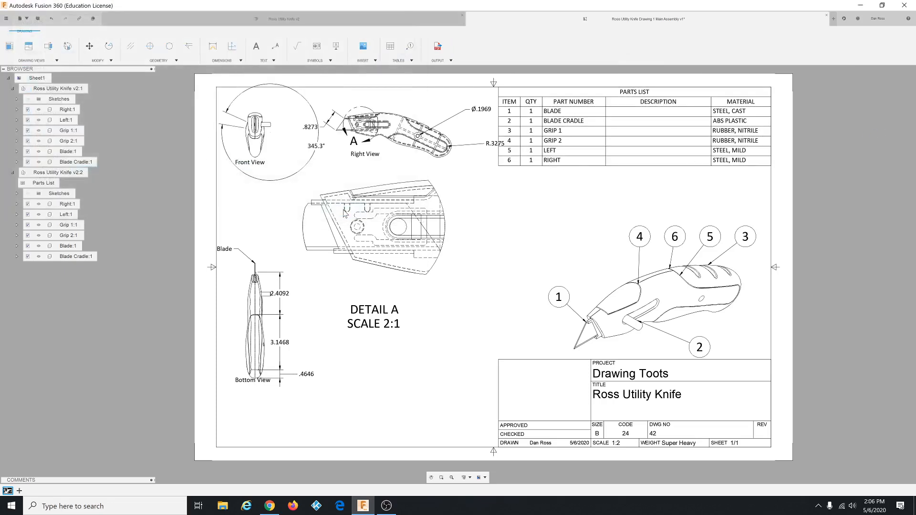
# Output the drawing in AutoCAD DWG format to the Desktop as Ross Utility Knife Drawing 1 Main Assembly v1.dwg.
pyautogui.click(450, 60)
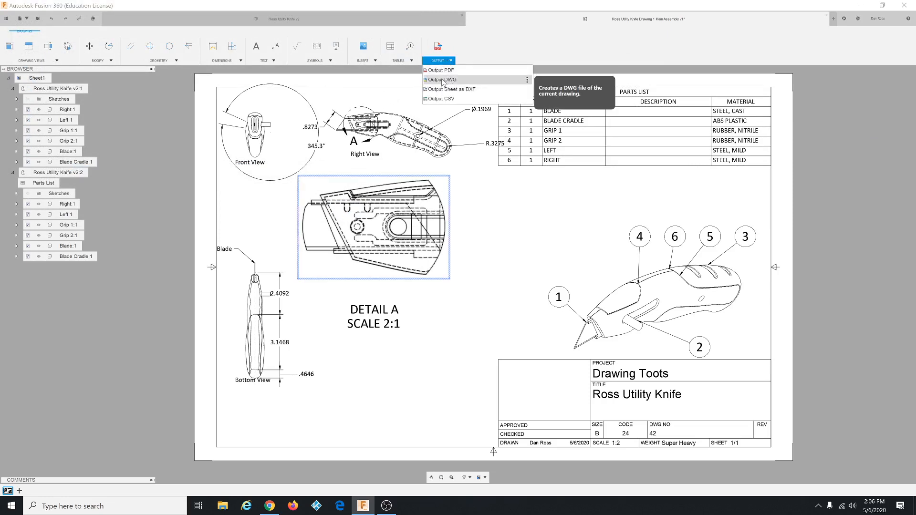
pyautogui.click(442, 80)
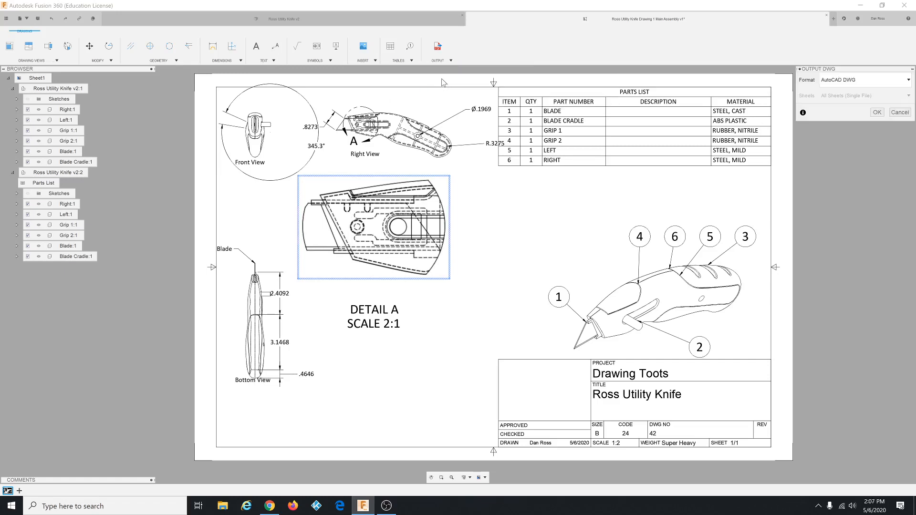
pyautogui.click(877, 113)
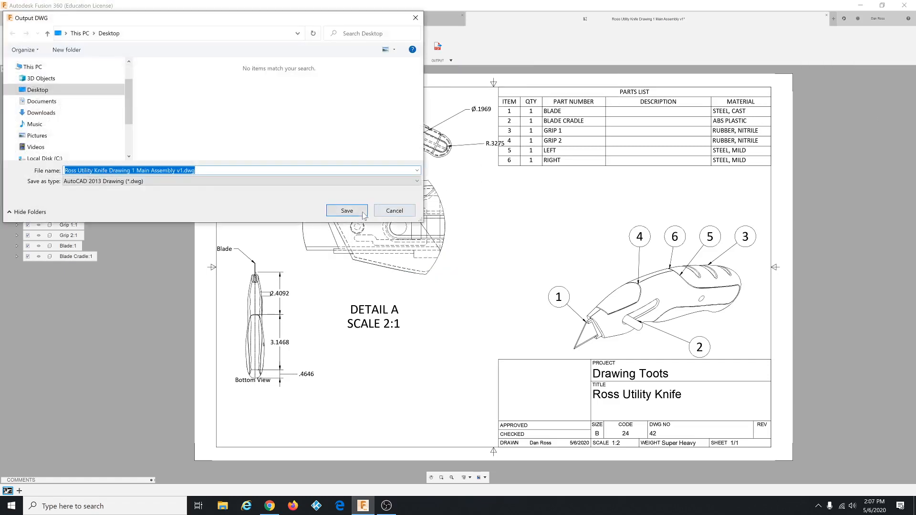
pyautogui.click(363, 213)
# Output the parts list as a CSV file to the Desktop as Ross Utility Knife Drawing 1 Main Assembly v1.csv.
pyautogui.click(447, 60)
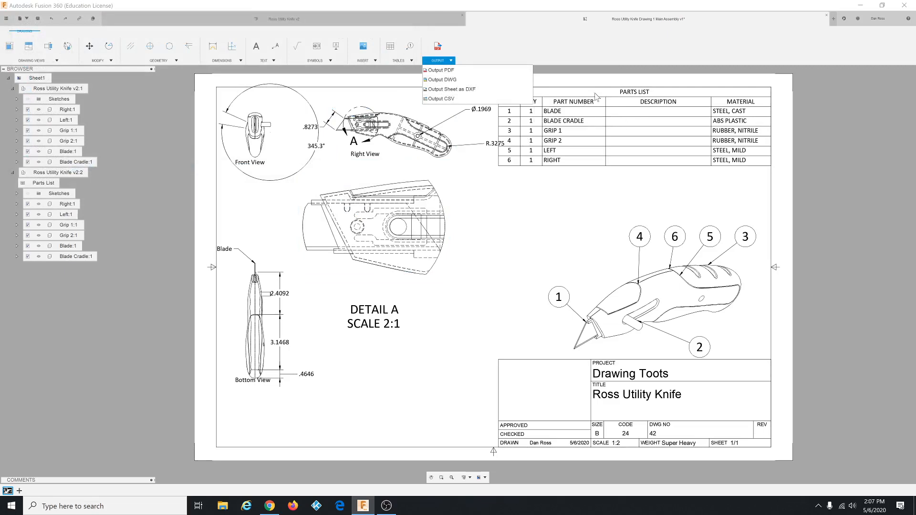
pyautogui.click(452, 99)
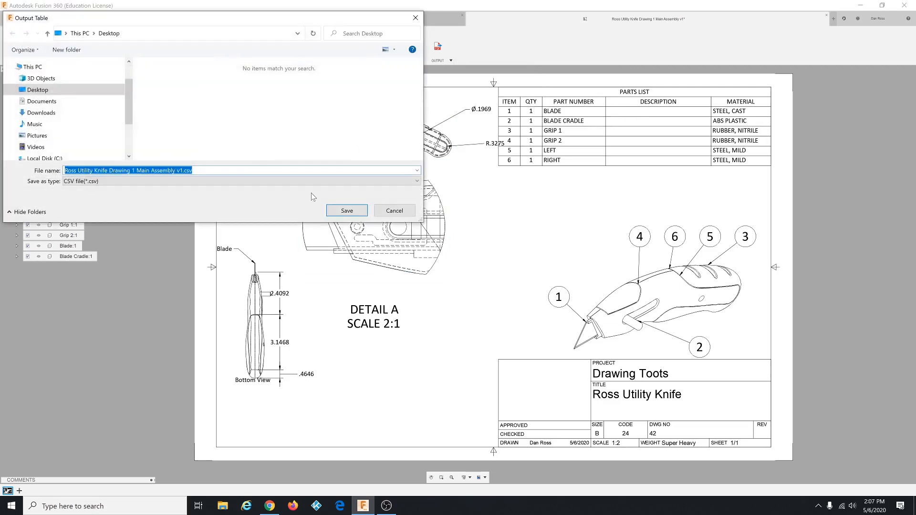
pyautogui.click(347, 212)
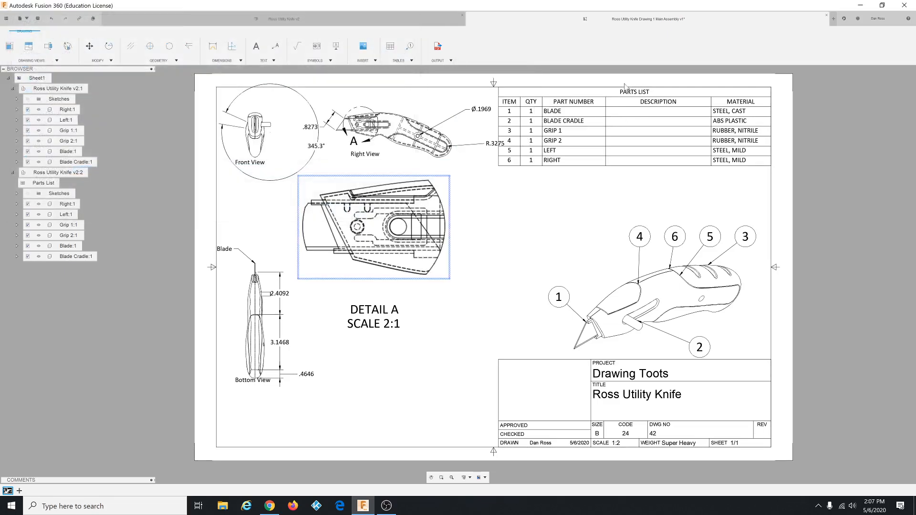
# Minimize Fusion 360, open the exported CSV file in Excel to check the parts list, and close it.
pyautogui.click(860, 6)
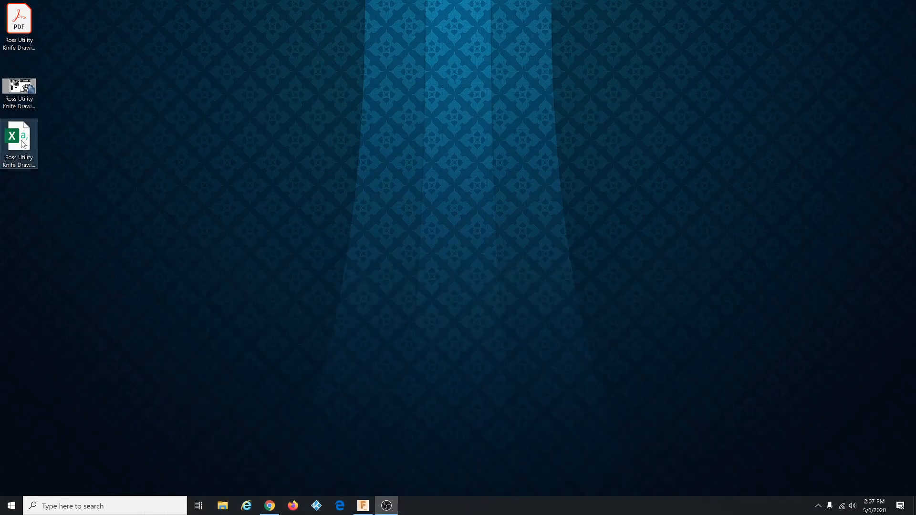
pyautogui.doubleClick(23, 144)
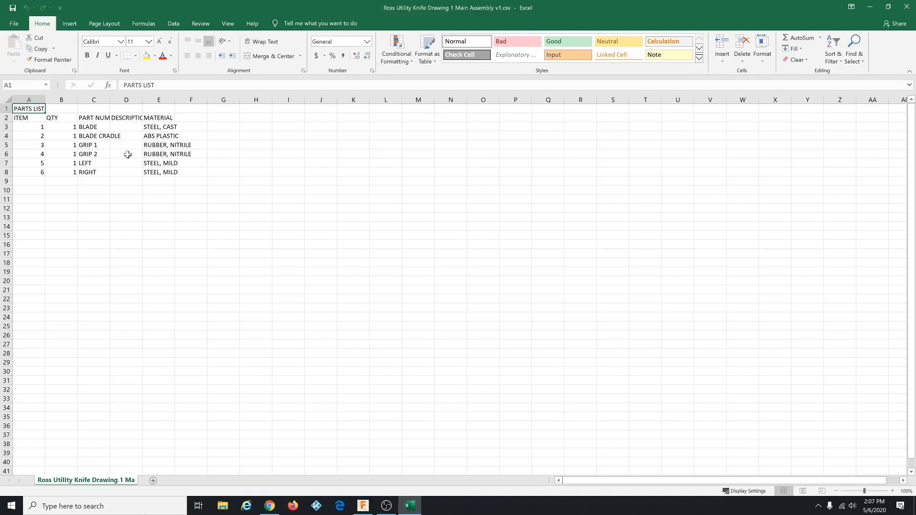
pyautogui.keyDown('ctrl'); pyautogui.scroll(9, 125, 146); pyautogui.keyUp('ctrl')
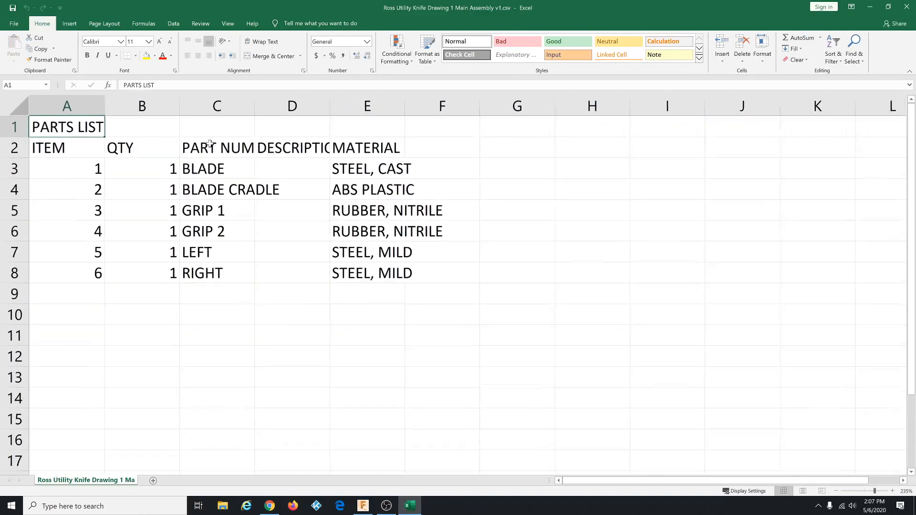
pyautogui.click(904, 8)
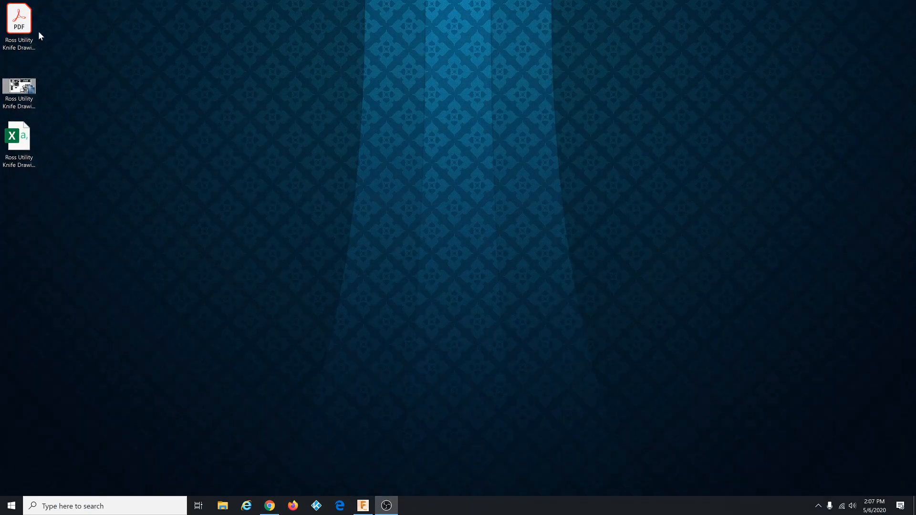
# Open the exported PDF from the desktop in a maximized Acrobat Reader window, check the whole sheet, and close it.
pyautogui.doubleClick(19, 22)
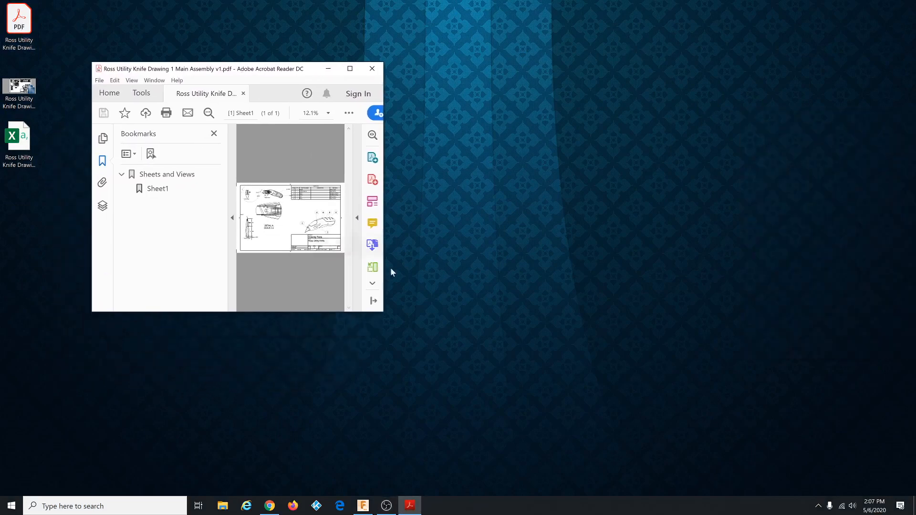
pyautogui.click(350, 68)
pyautogui.keyDown('ctrl'); pyautogui.scroll(-1, 594, 224); pyautogui.keyUp('ctrl')
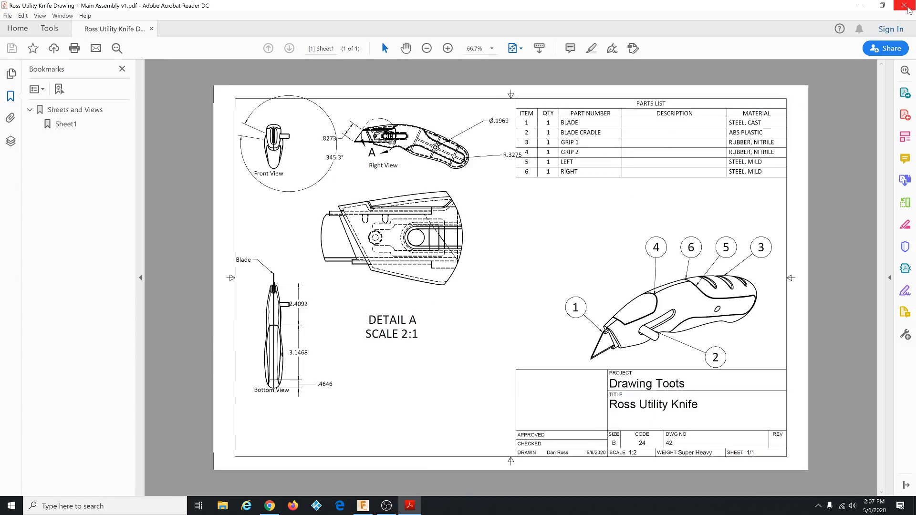
pyautogui.click(908, 8)
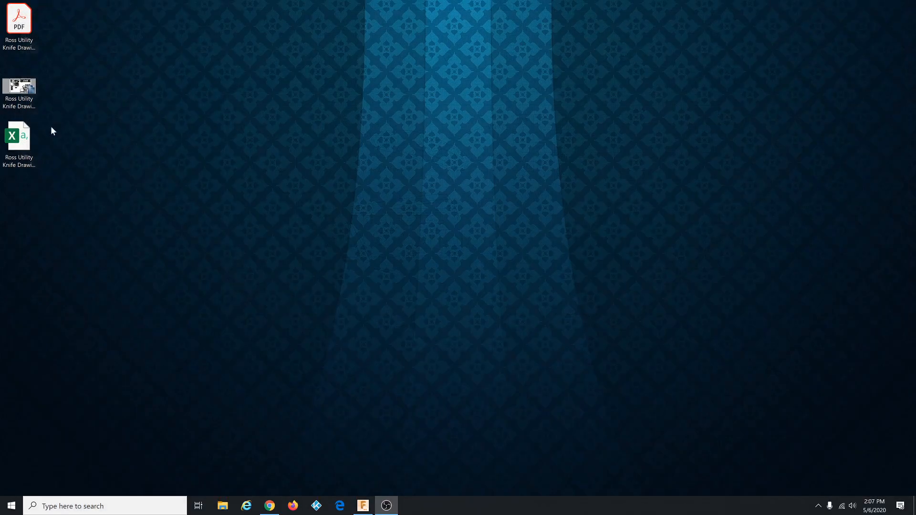
# Move the CSV file's icon lower on the desktop, open the exported DWG file in AutoCAD, and examine its sheet.
pyautogui.click(23, 150)
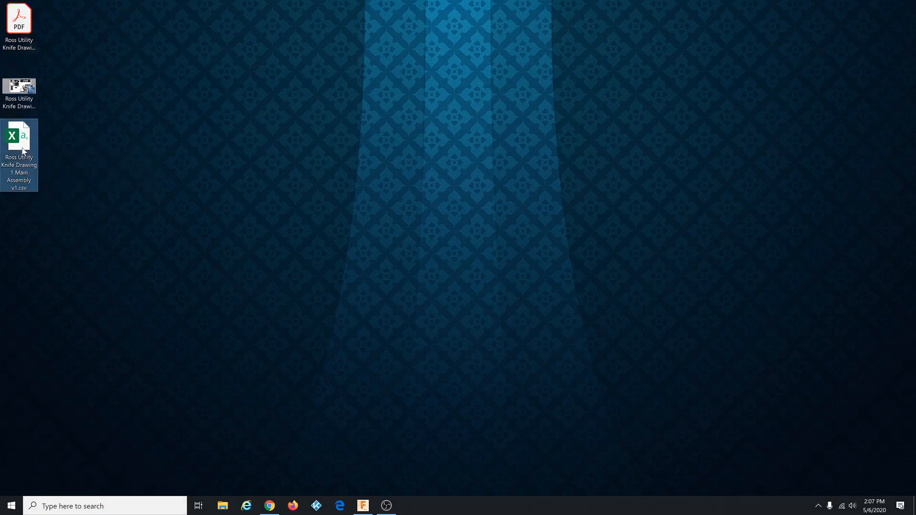
pyautogui.moveTo(23, 151); pyautogui.dragTo(26, 192)
pyautogui.click(19, 89)
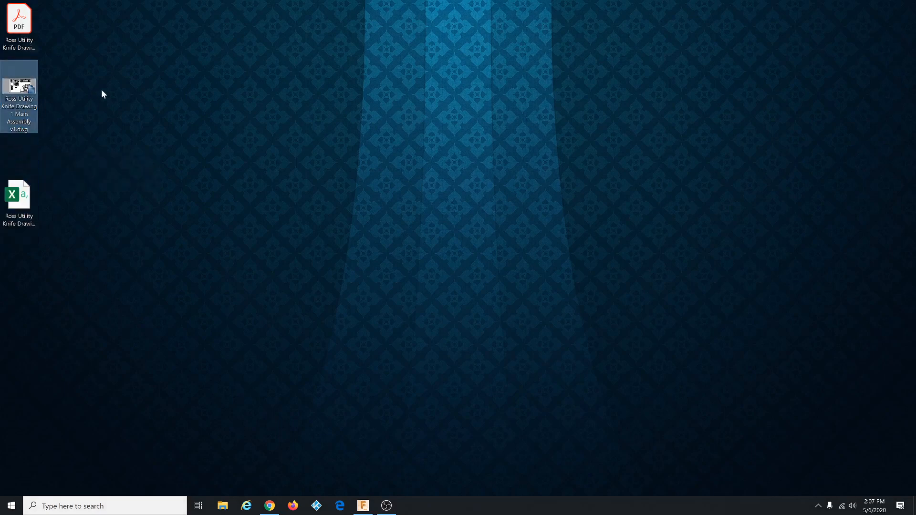
pyautogui.doubleClick(24, 88)
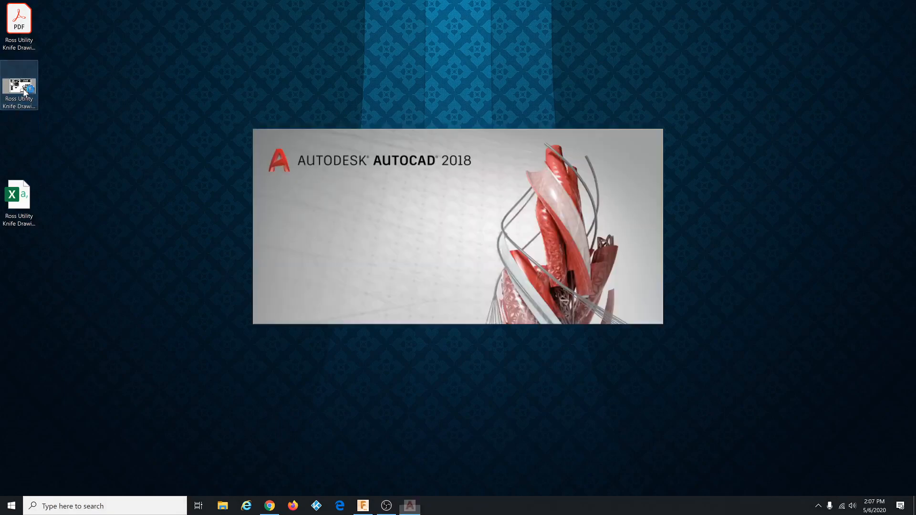
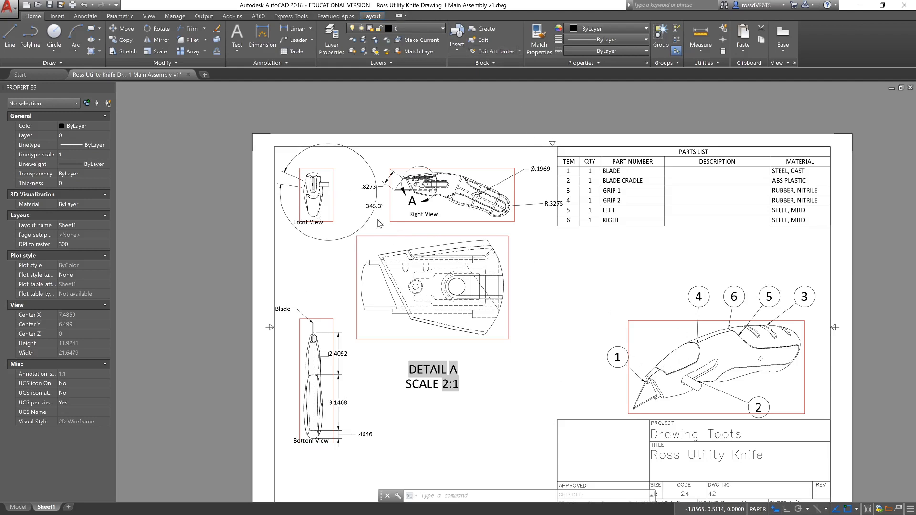
pyautogui.click(554, 368)
pyautogui.scroll(-3, 377, 260)
pyautogui.scroll(5, 477, 282)
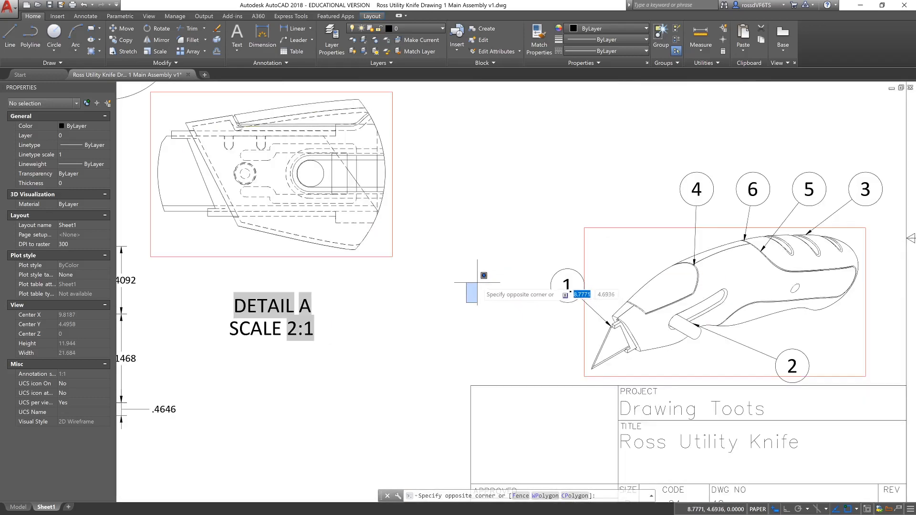
# Cancel the open selection window, view the whole sheet, and select the detail and front views to inspect them.
pyautogui.scroll(-4, 477, 282)
pyautogui.press('Escape')
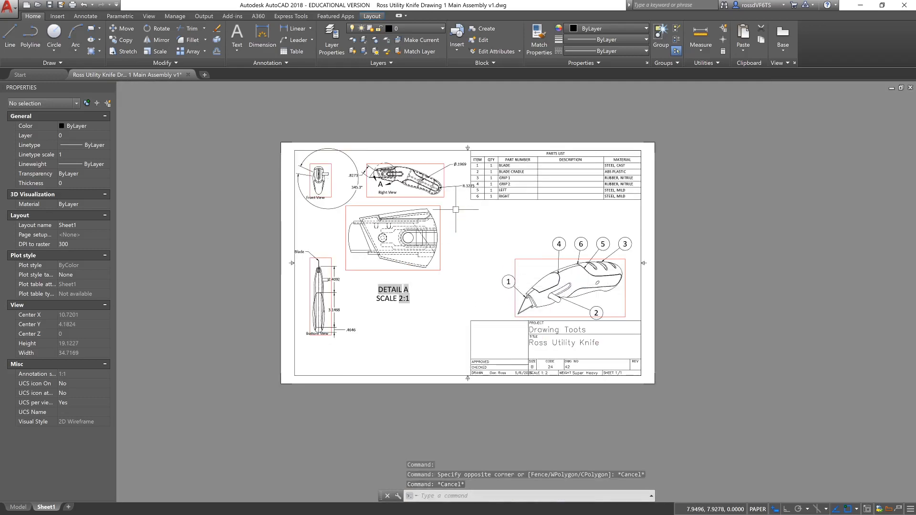
pyautogui.press('Escape')
pyautogui.scroll(4, 474, 221)
pyautogui.scroll(-4, 442, 232)
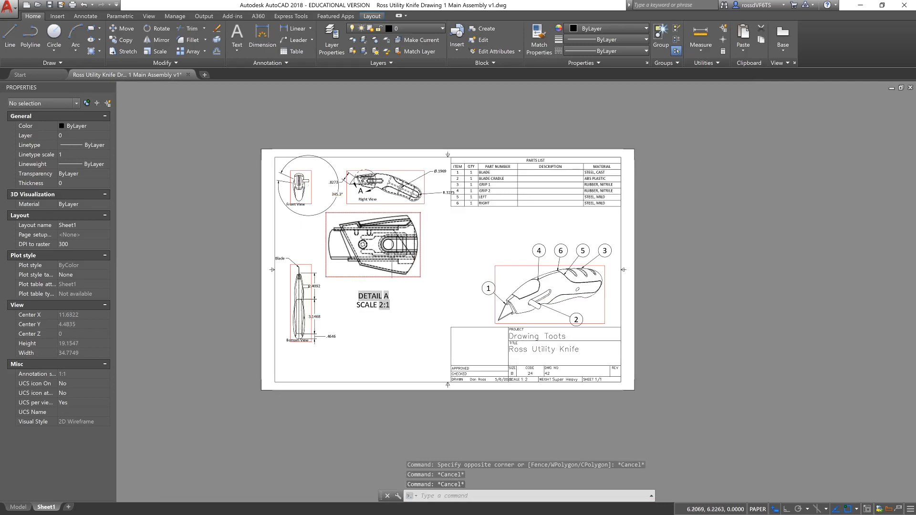
pyautogui.scroll(3, 343, 249)
pyautogui.click(360, 233)
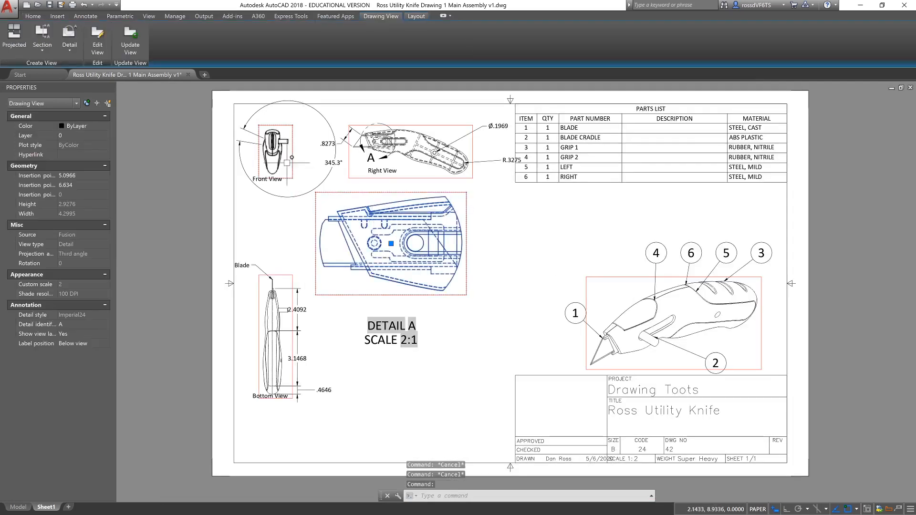
pyautogui.click(286, 163)
pyautogui.press('Escape')
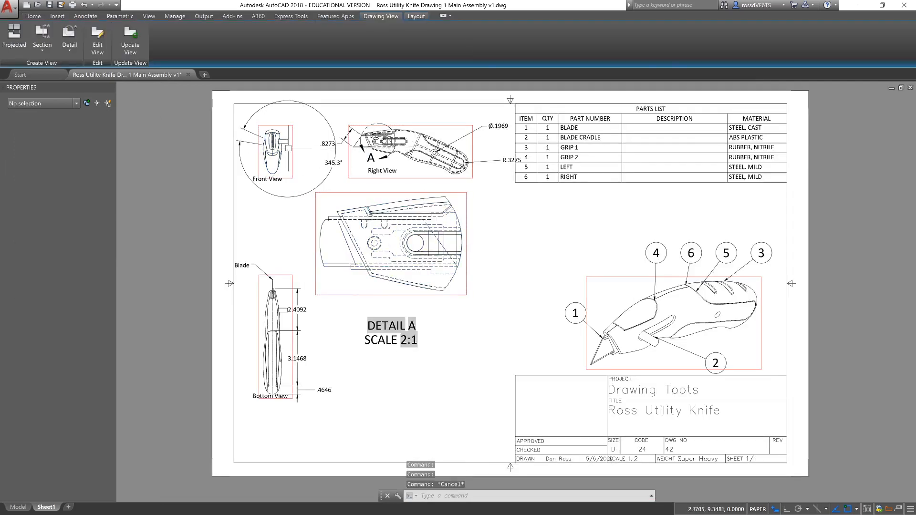
# Select the right and detail views and a bottom view dimension, try to edit the detail view, and check model space before returning to Sheet1.
pyautogui.click(403, 144)
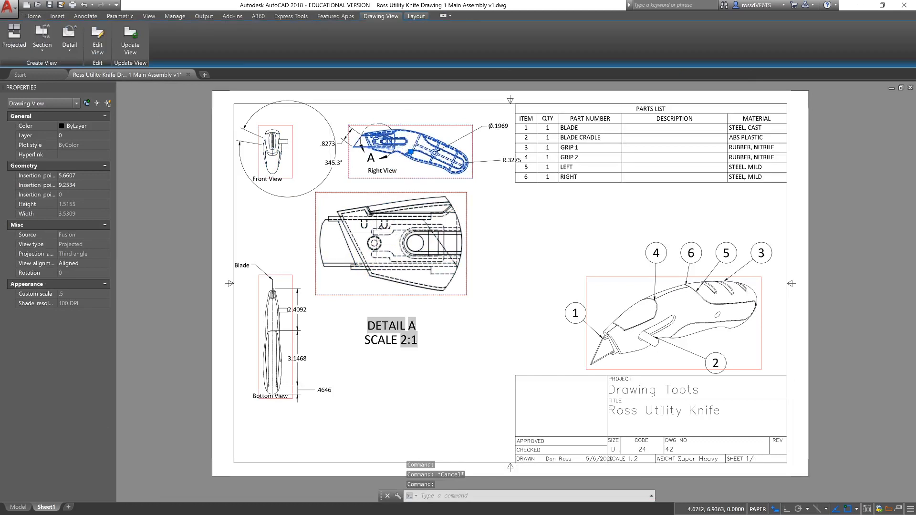
pyautogui.click(379, 232)
pyautogui.click(297, 348)
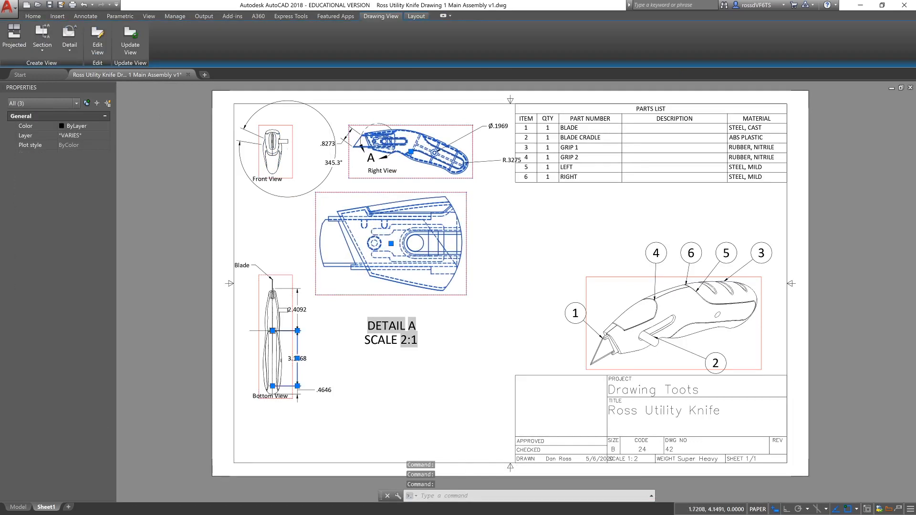
pyautogui.doubleClick(382, 224)
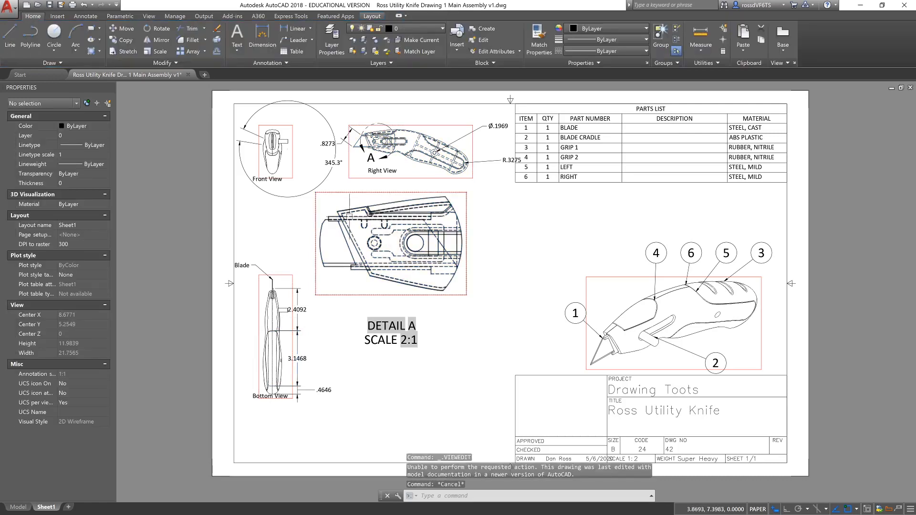
pyautogui.press('Escape')
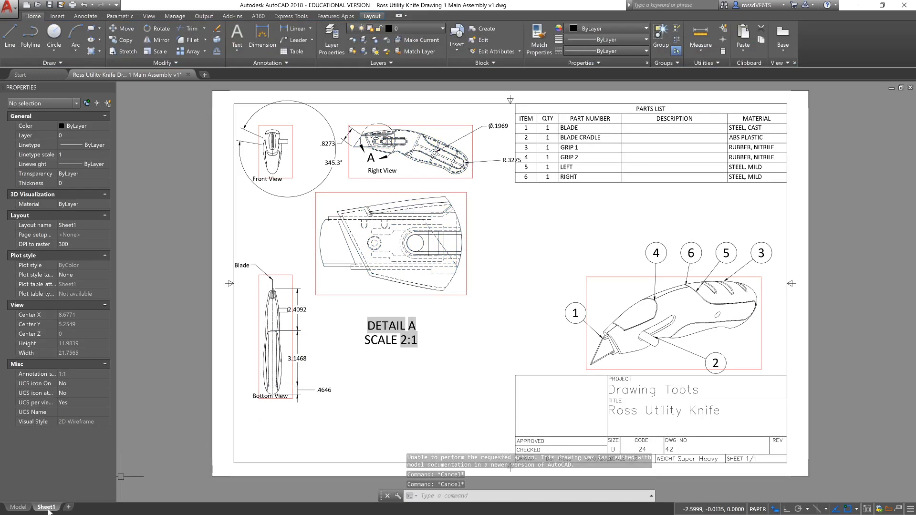
pyautogui.click(19, 507)
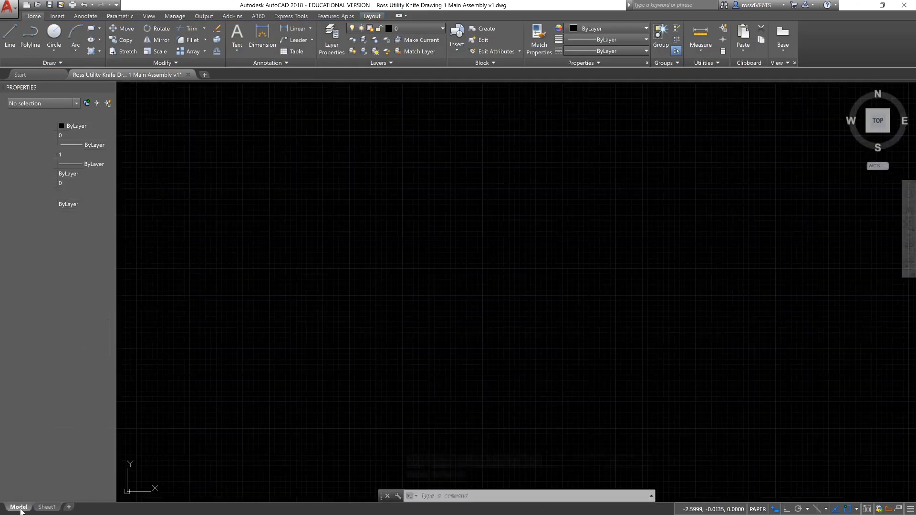
pyautogui.click(48, 507)
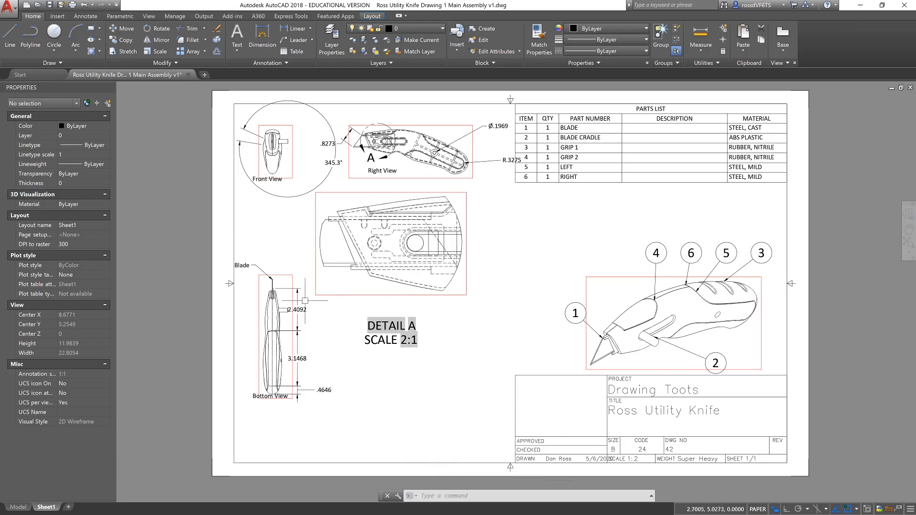
# Save the layout as a model space drawing named Ross Utility Knife Drawing 1 Main Assembly v1_Sheet1.dwg on the Desktop and open it.
pyautogui.click(16, 8)
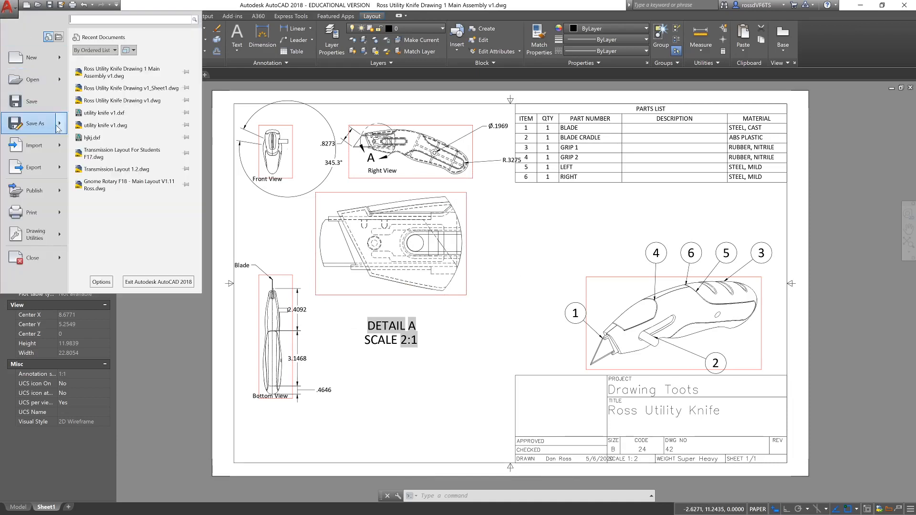
pyautogui.moveTo(58, 128)
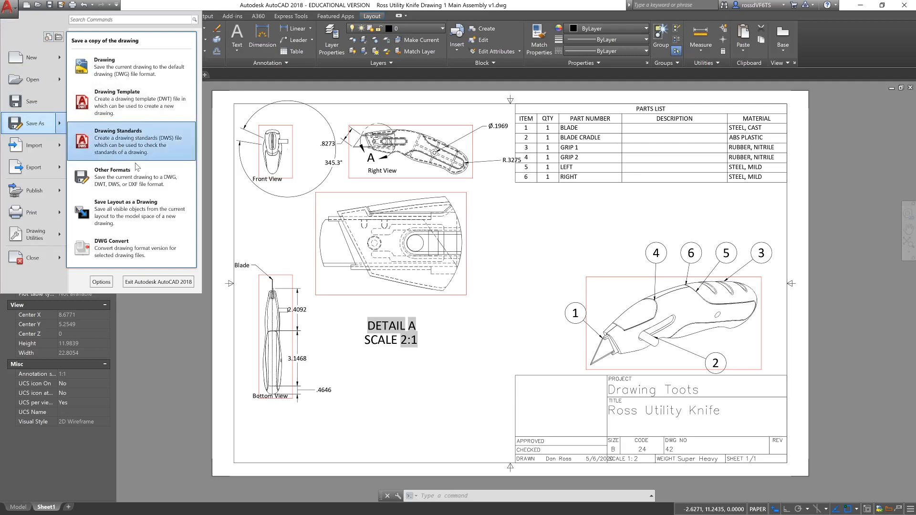
pyautogui.click(155, 218)
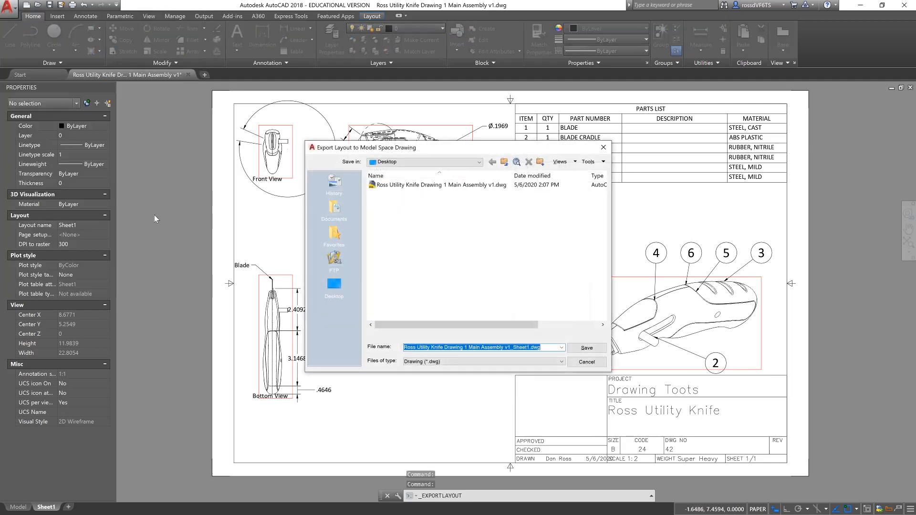
pyautogui.click(513, 347)
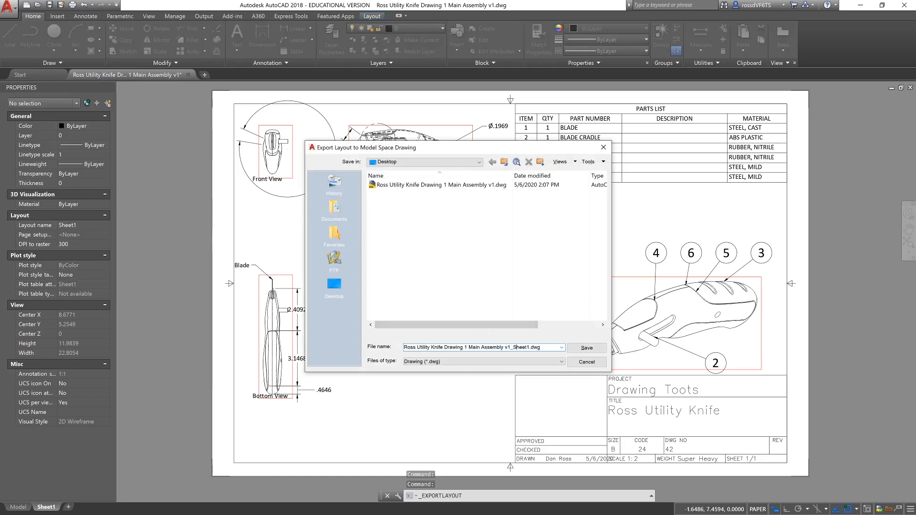
pyautogui.click(586, 349)
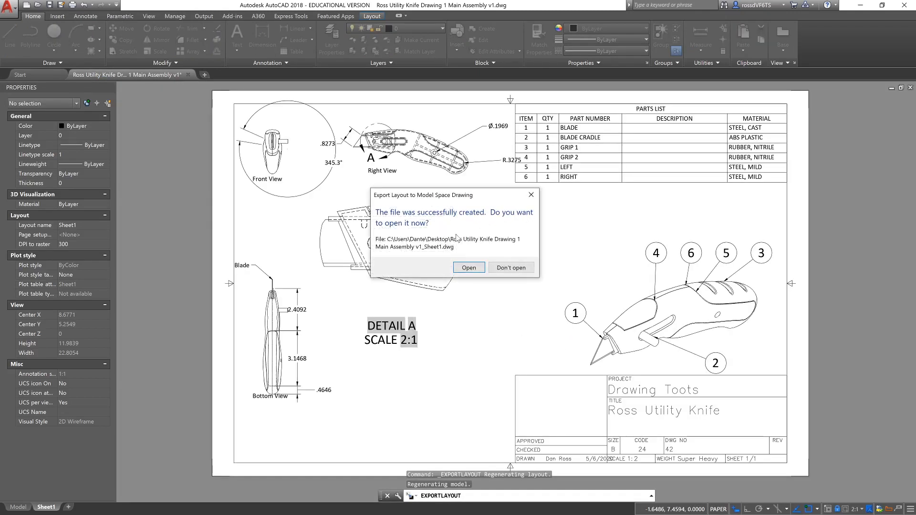
pyautogui.click(476, 267)
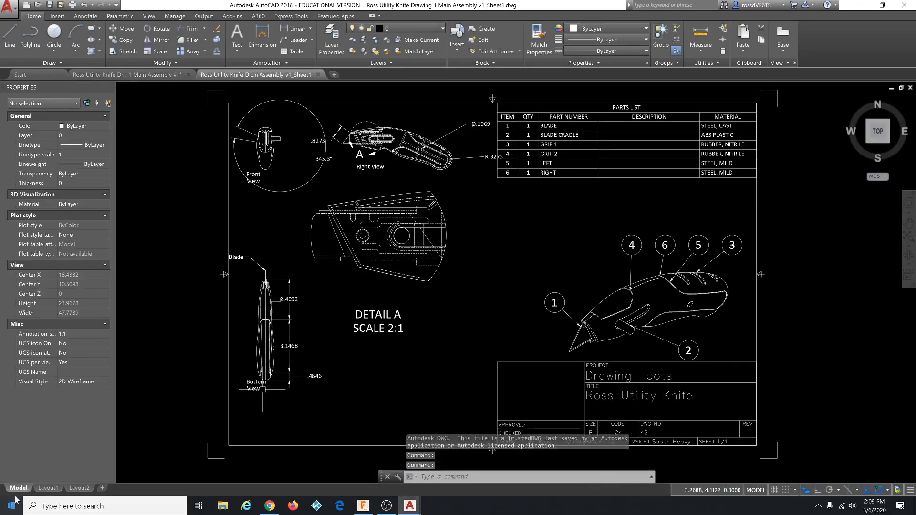
# Explode the front view block into separate lines.
pyautogui.click(265, 143)
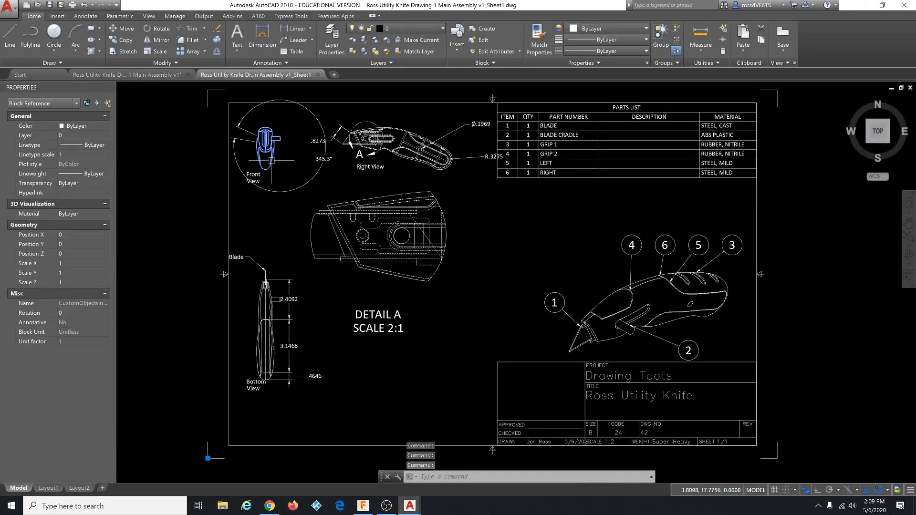
pyautogui.rightClick(294, 170)
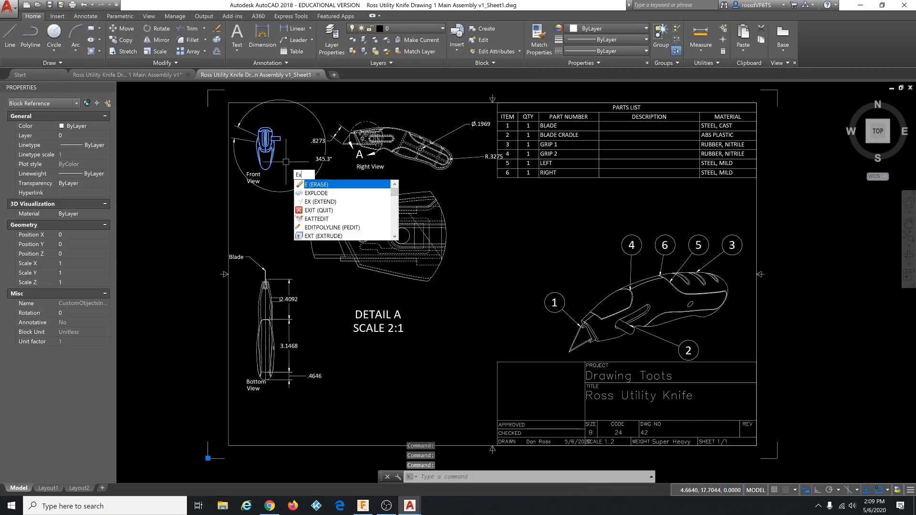
pyautogui.click(325, 189)
pyautogui.scroll(10, 224, 139)
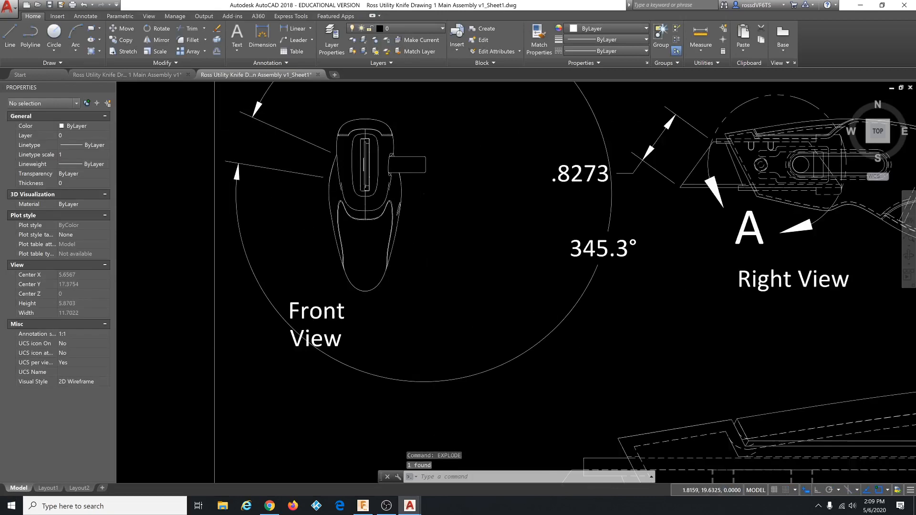
pyautogui.scroll(-3, 377, 172)
# Delete the upper, outer and lower straight lines of the slider knob protruding from the front view.
pyautogui.click(602, 216)
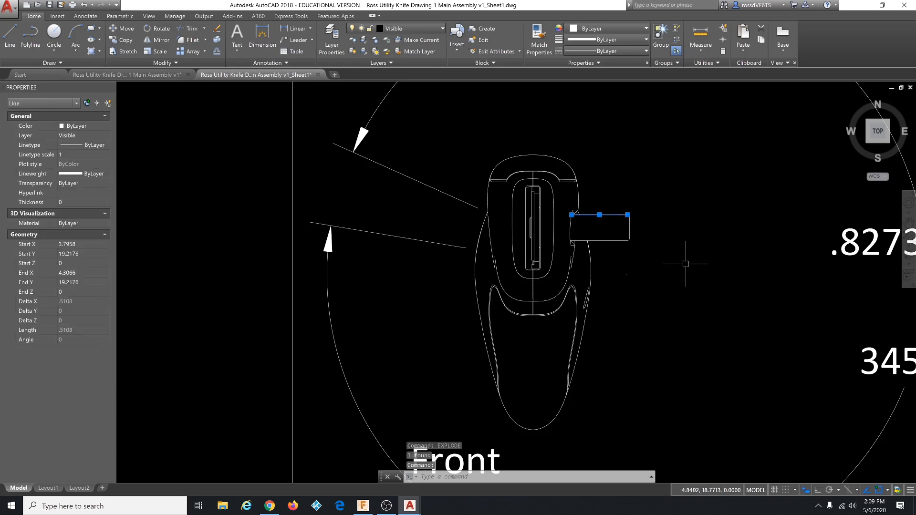
pyautogui.scroll(6, 668, 243)
pyautogui.press('Delete')
pyautogui.scroll(9, 520, 191)
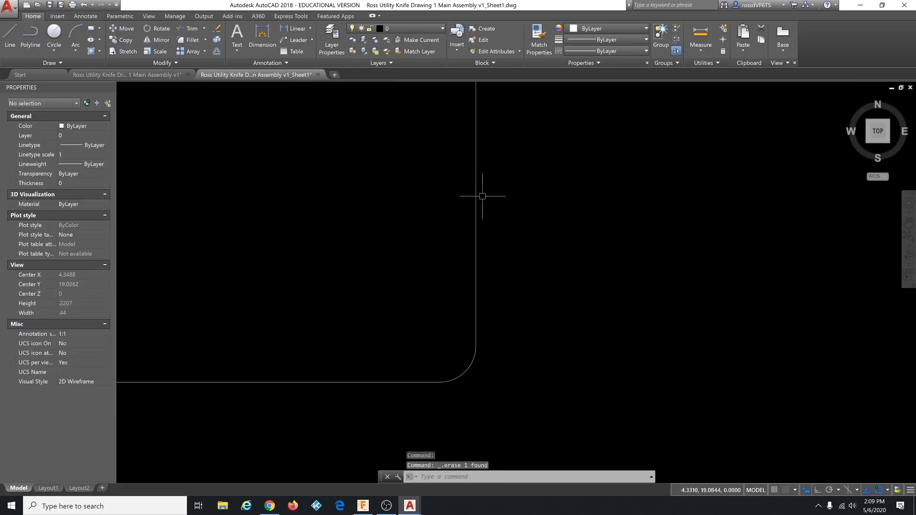
pyautogui.scroll(-6, 477, 286)
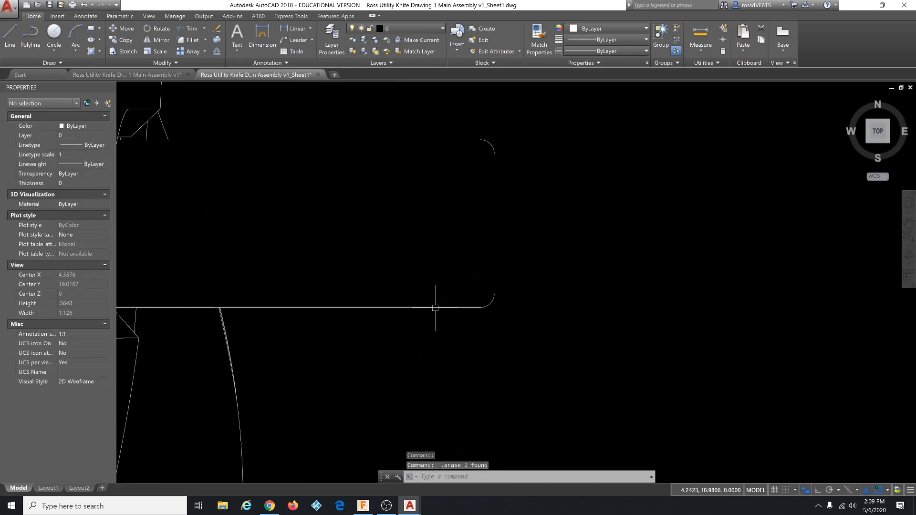
pyautogui.click(434, 307)
pyautogui.press('Delete')
pyautogui.scroll(-3, 504, 346)
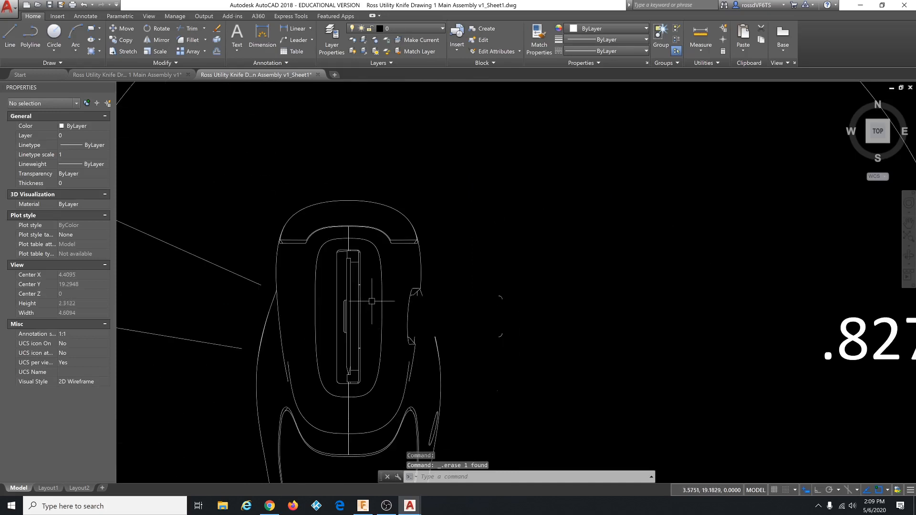
# Delete several vertical lines inside the blade slot of the front view.
pyautogui.click(361, 296)
pyautogui.press('Delete')
pyautogui.click(352, 307)
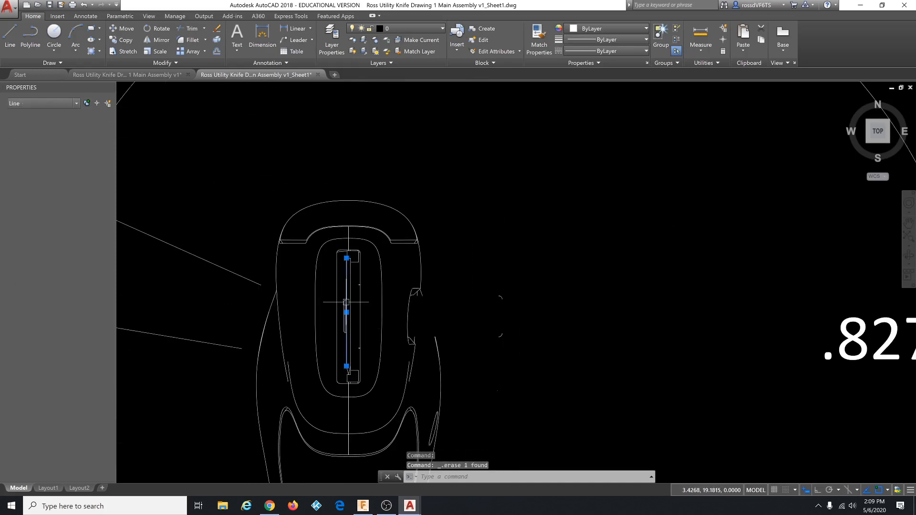
pyautogui.press('Delete')
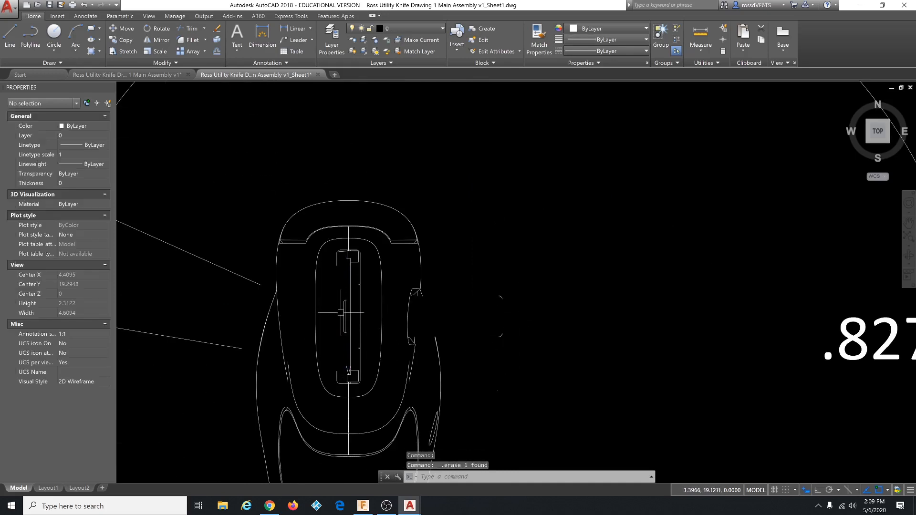
# Draw a chain of five freehand test lines zigzagging across the front view and the empty area beside it.
pyautogui.write('l')
pyautogui.press('Return')
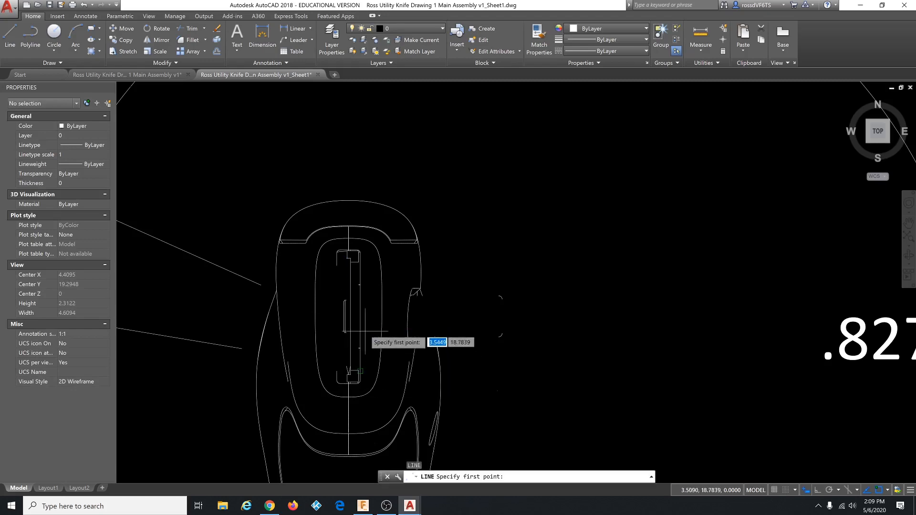
pyautogui.click(279, 241)
pyautogui.click(512, 354)
pyautogui.click(556, 179)
pyautogui.click(403, 195)
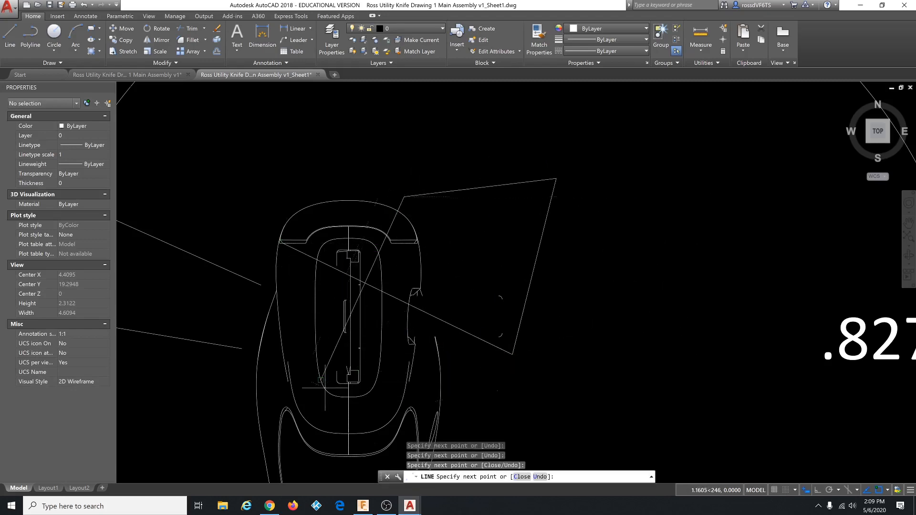
pyautogui.click(334, 382)
pyautogui.click(586, 362)
pyautogui.scroll(-5, 416, 191)
pyautogui.press('Escape')
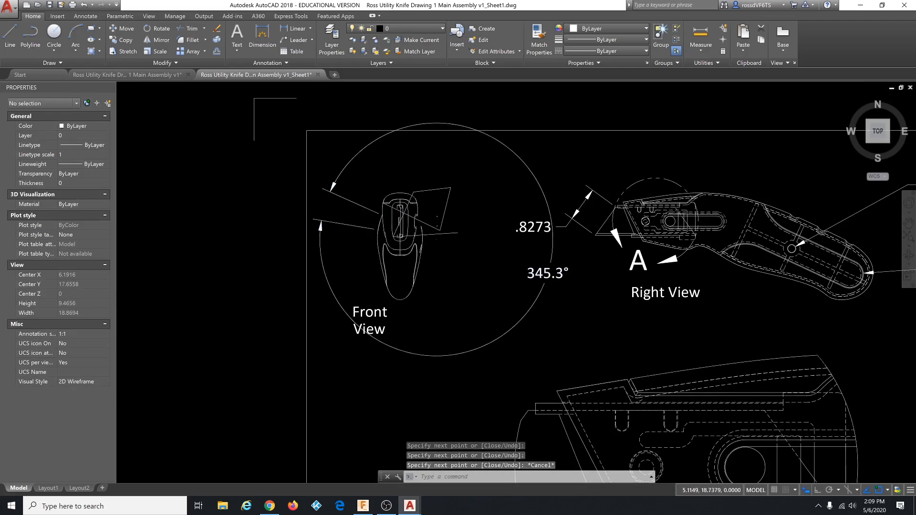
# Check the whole edited sheet, minimize AutoCAD, switch to the Fusion 360 drawing, and view the available output formats.
pyautogui.scroll(-6, 229, 245)
pyautogui.scroll(3, 394, 259)
pyautogui.scroll(-5, 500, 286)
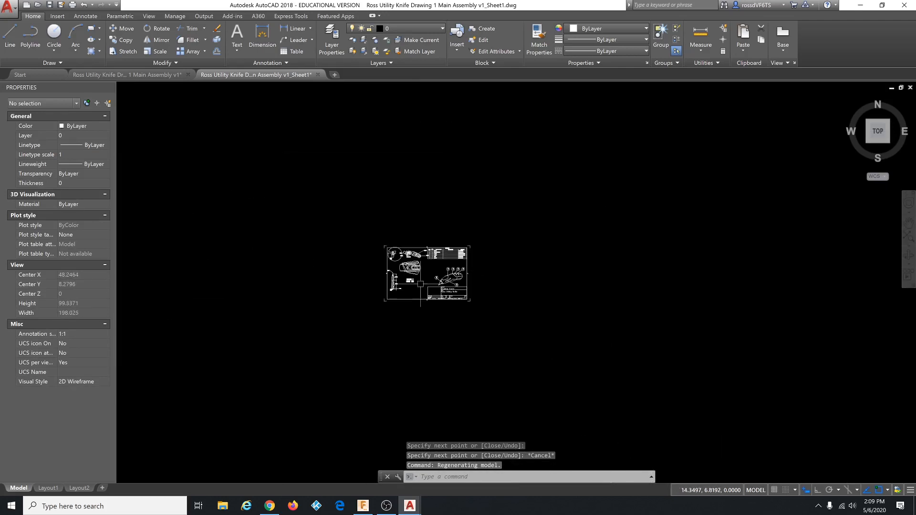
pyautogui.scroll(3, 349, 308)
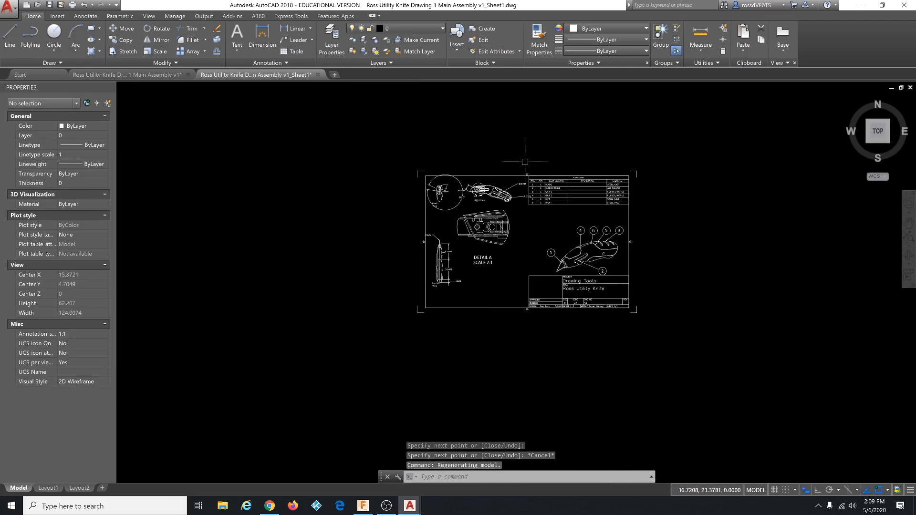
pyautogui.click(861, 6)
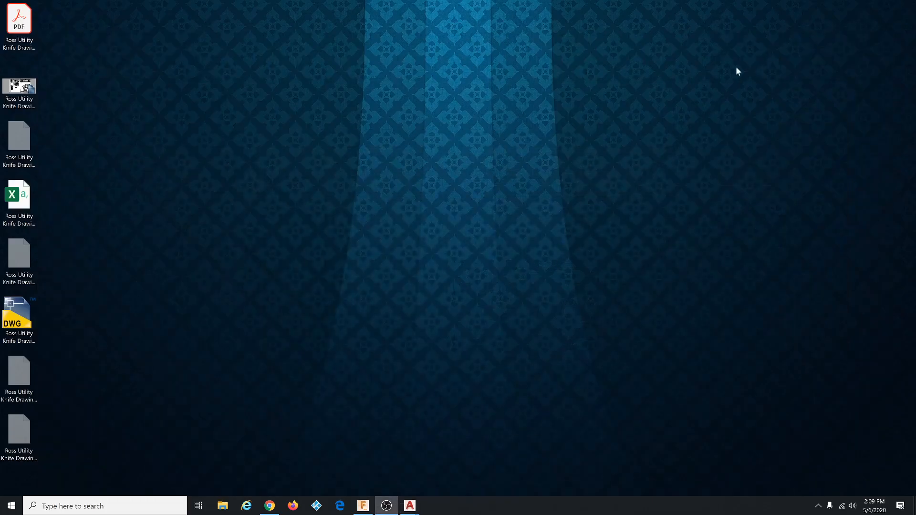
pyautogui.click(363, 506)
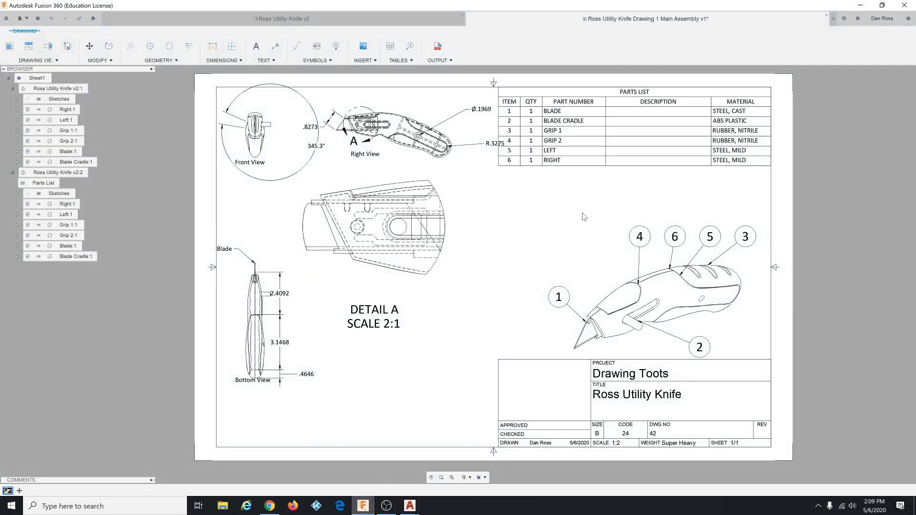
pyautogui.click(450, 60)
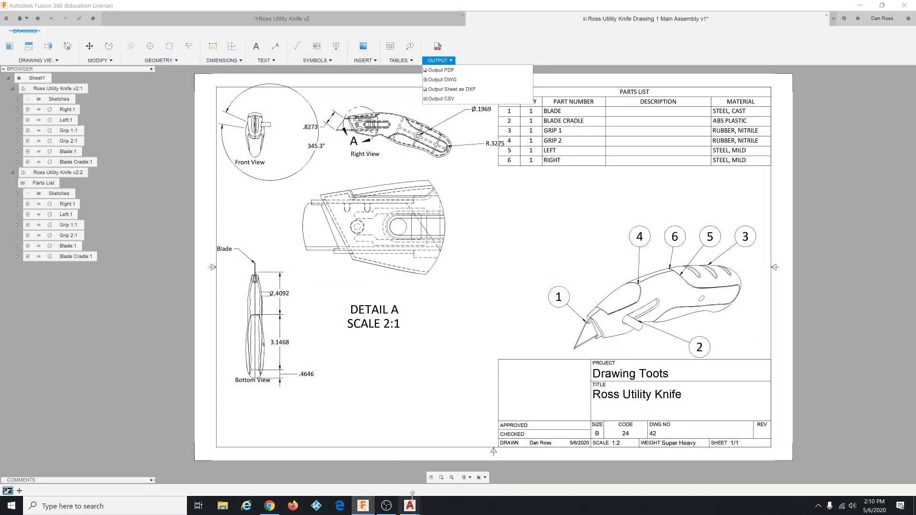
# Print the selected sheets of the drawing on the HP OfficeJet printer with lineweights enabled.
pyautogui.click(29, 22)
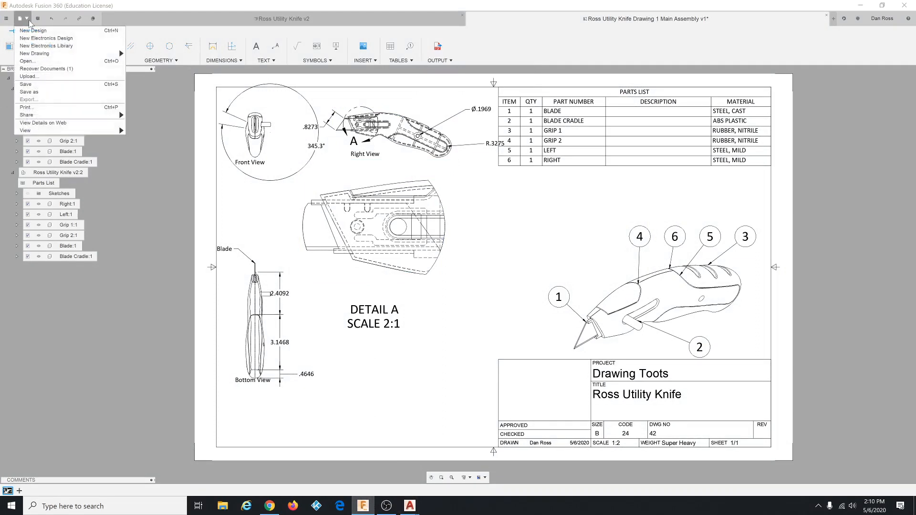
pyautogui.click(49, 110)
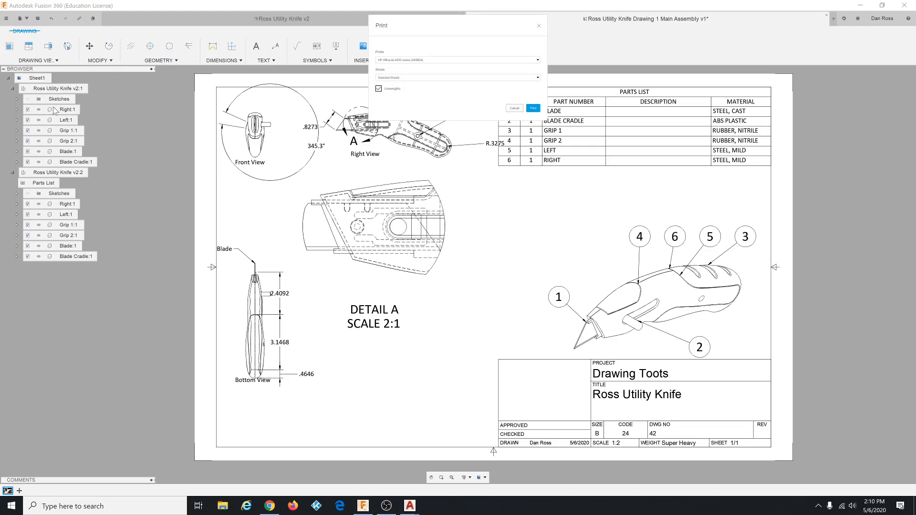
pyautogui.click(437, 61)
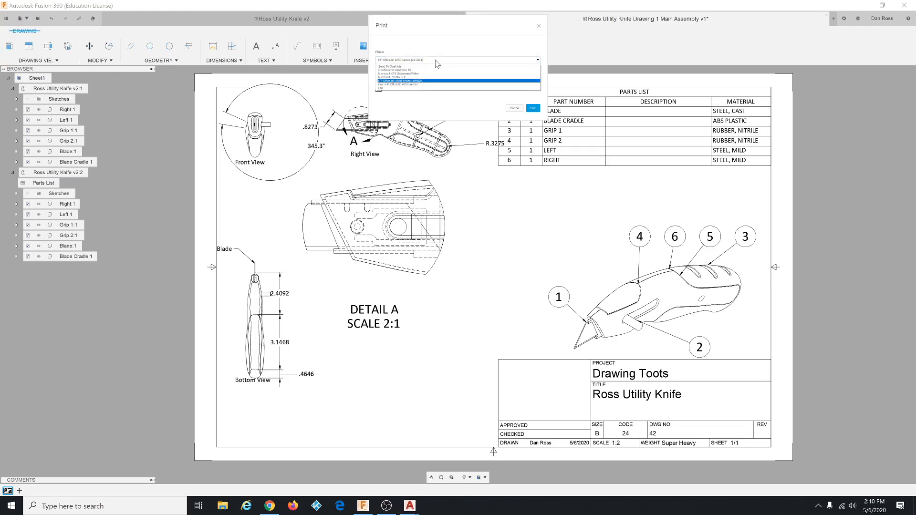
pyautogui.click(438, 61)
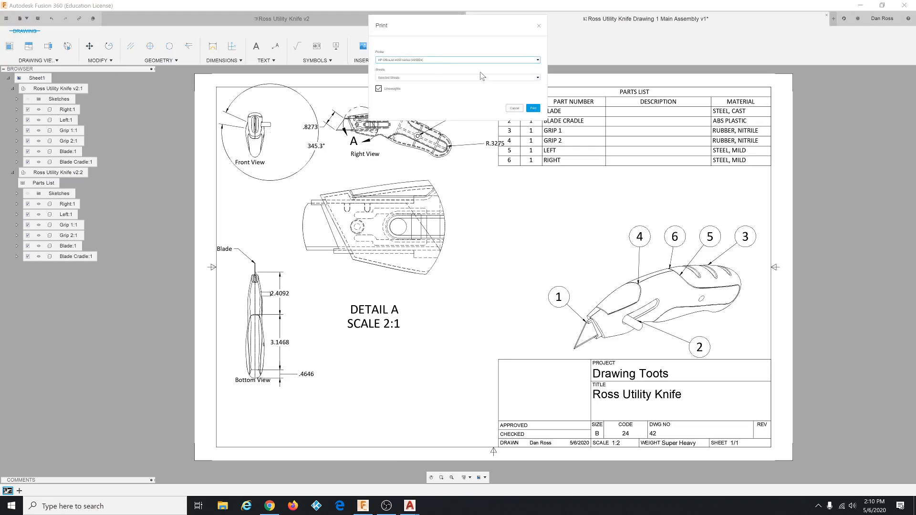
pyautogui.click(533, 108)
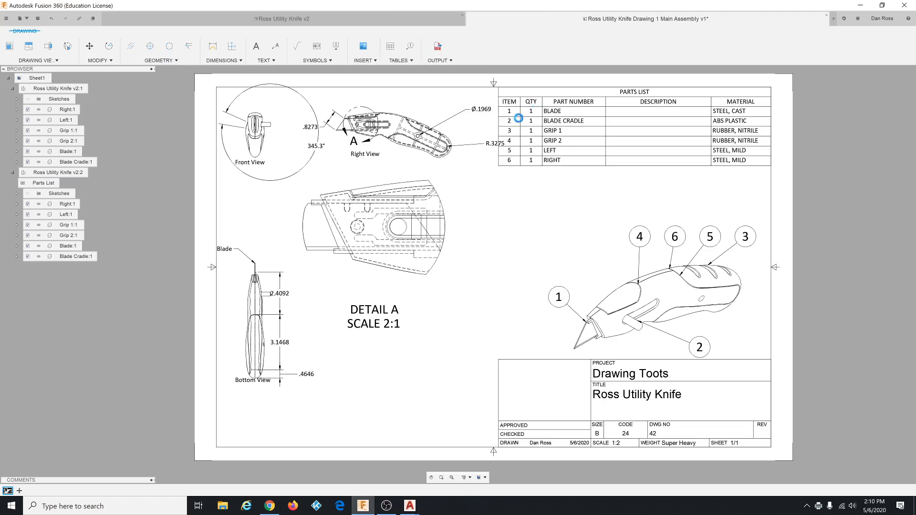